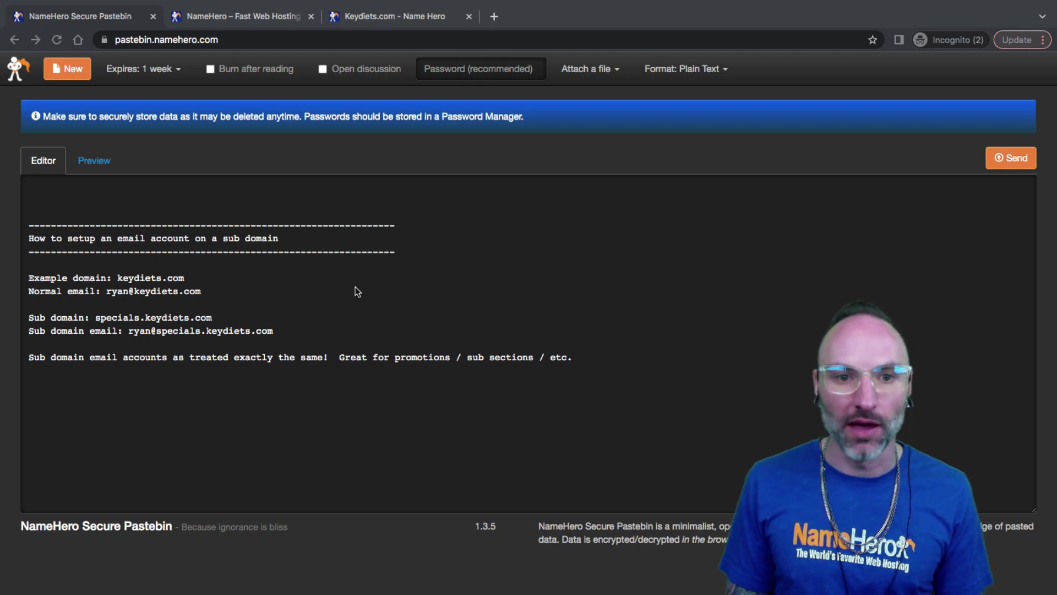
Review the note's Example domain, Normal email and specials.keydiets.com subdomain lines
click(246, 274)
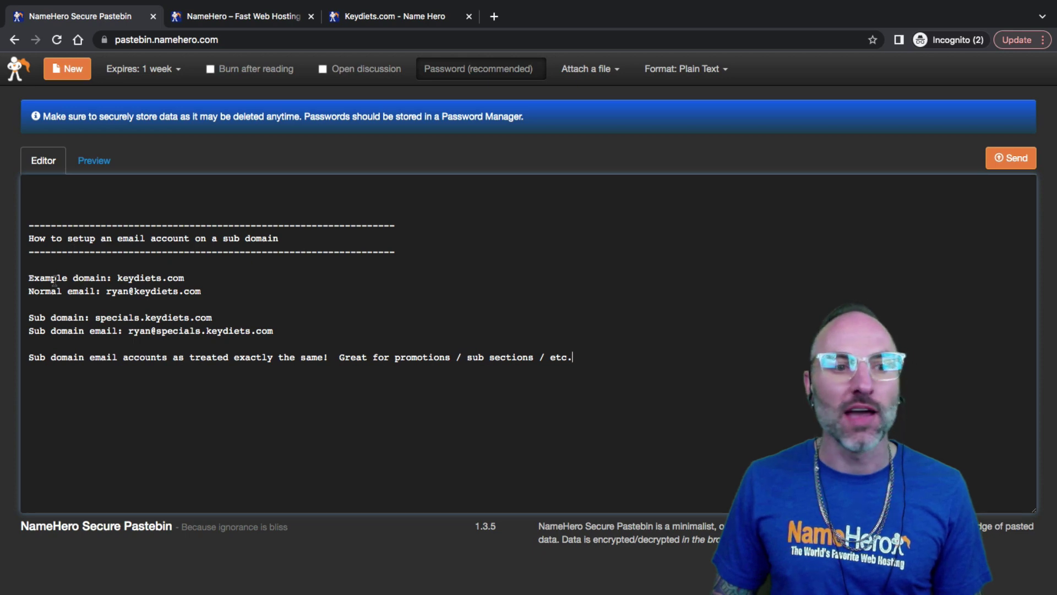
drag(29, 278, 191, 280)
click(192, 278)
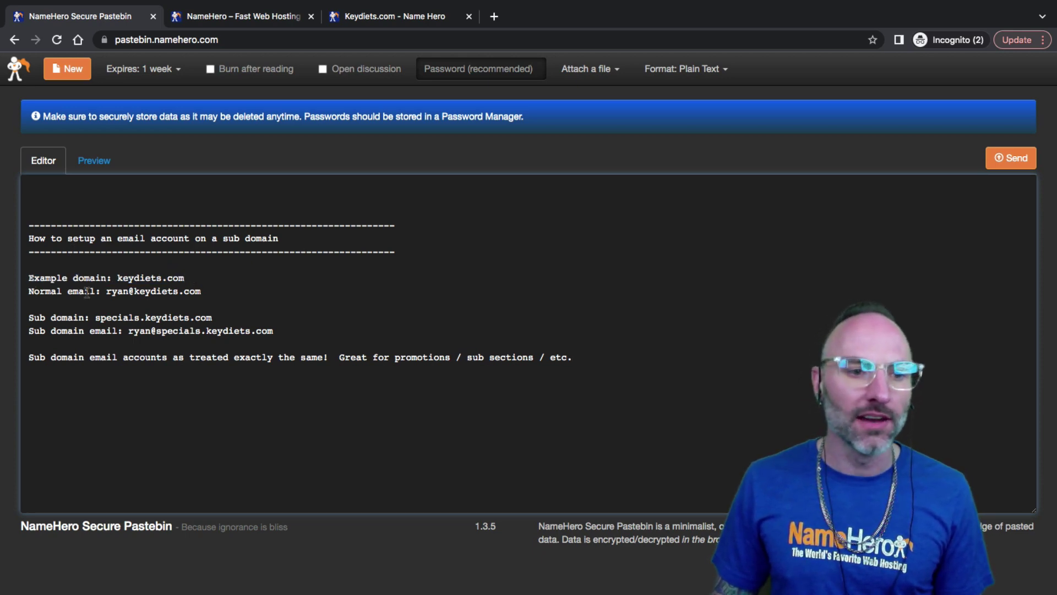
drag(22, 290, 135, 291)
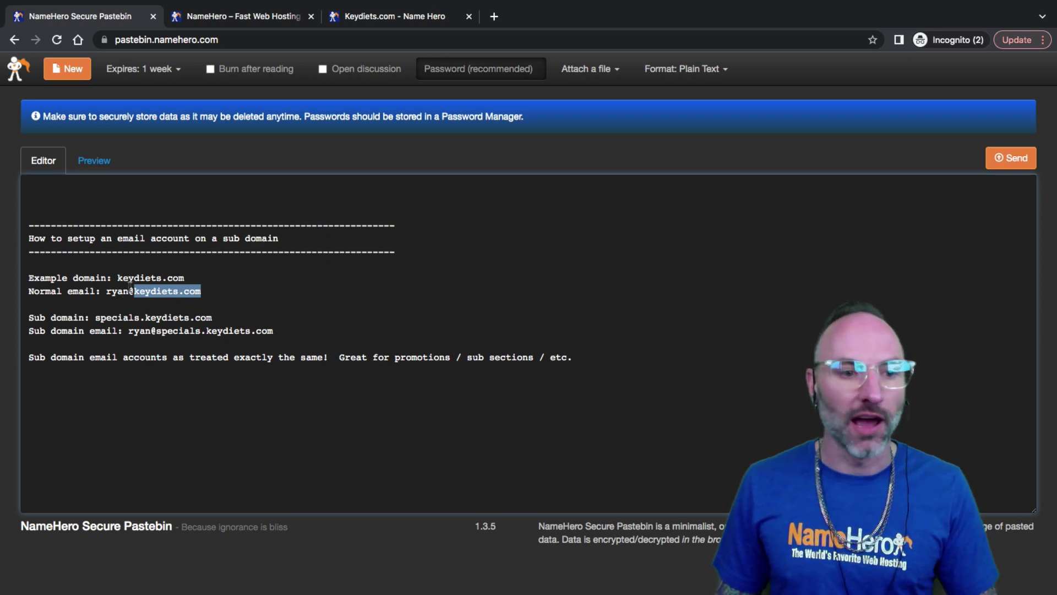
click(120, 269)
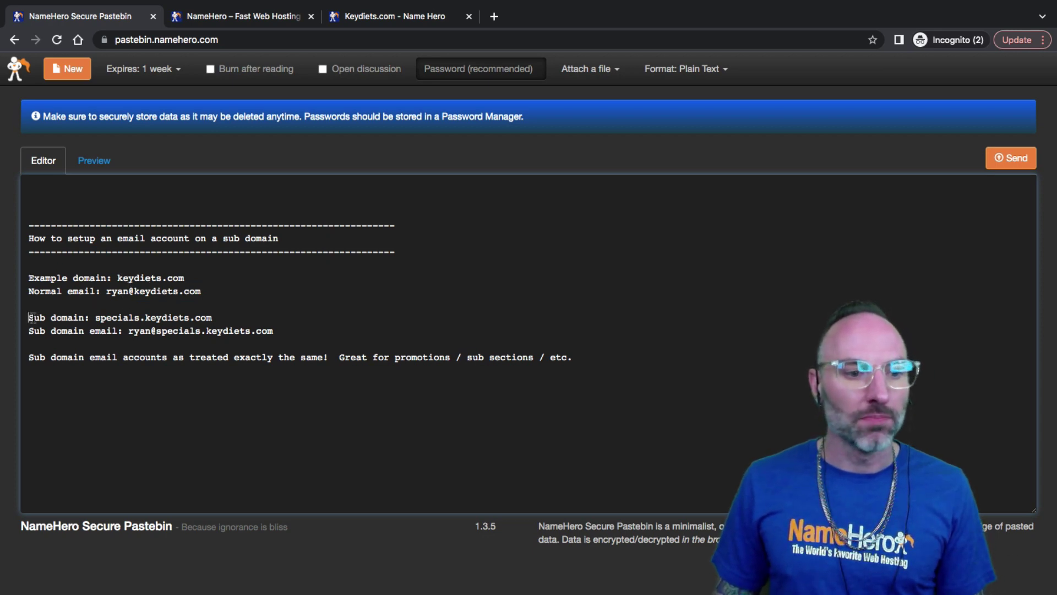
drag(29, 318, 212, 318)
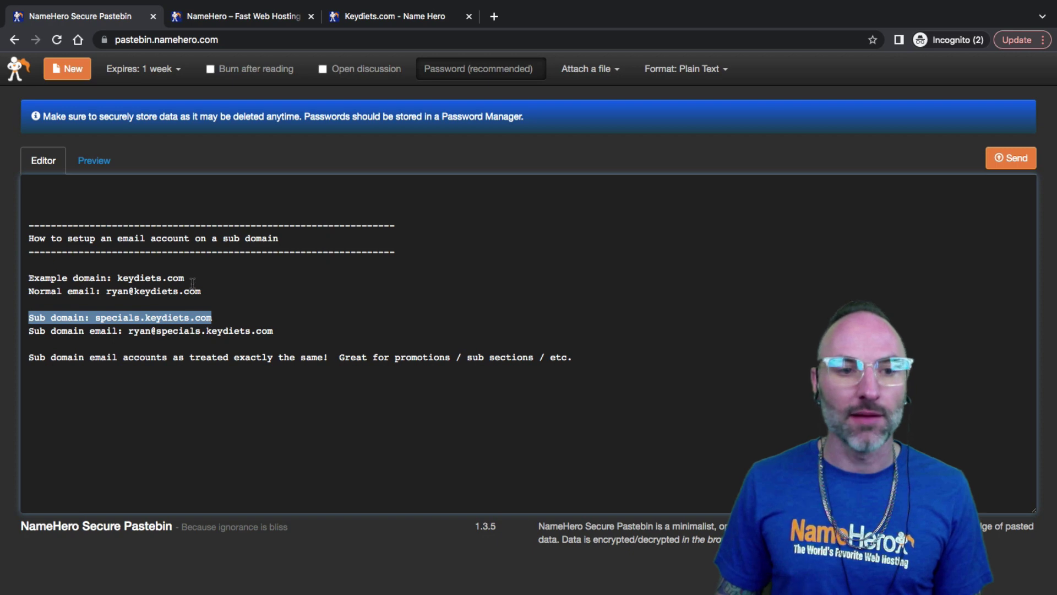
drag(192, 281, 29, 279)
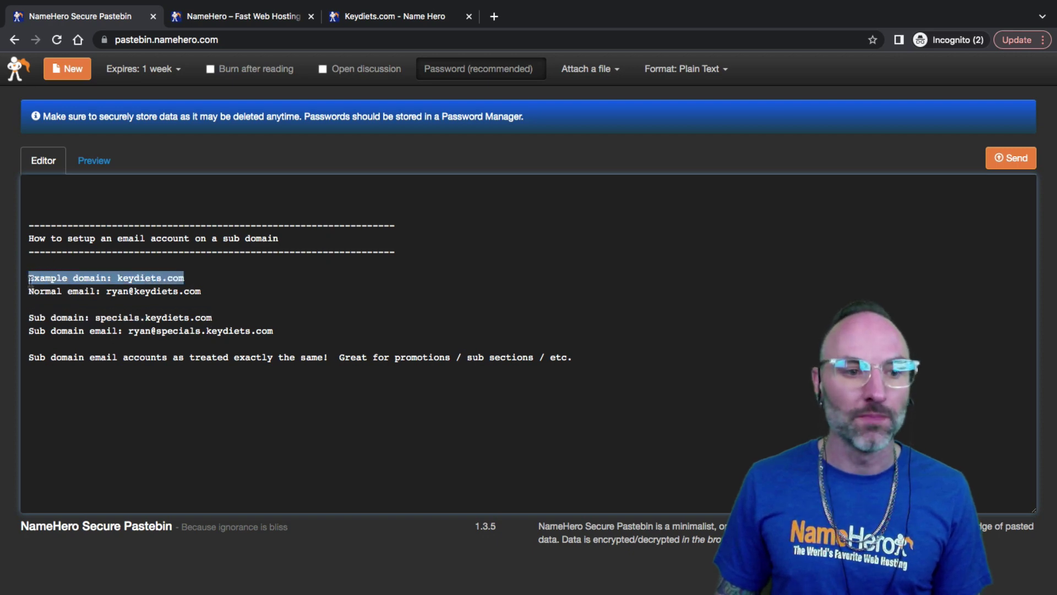
drag(95, 317, 135, 318)
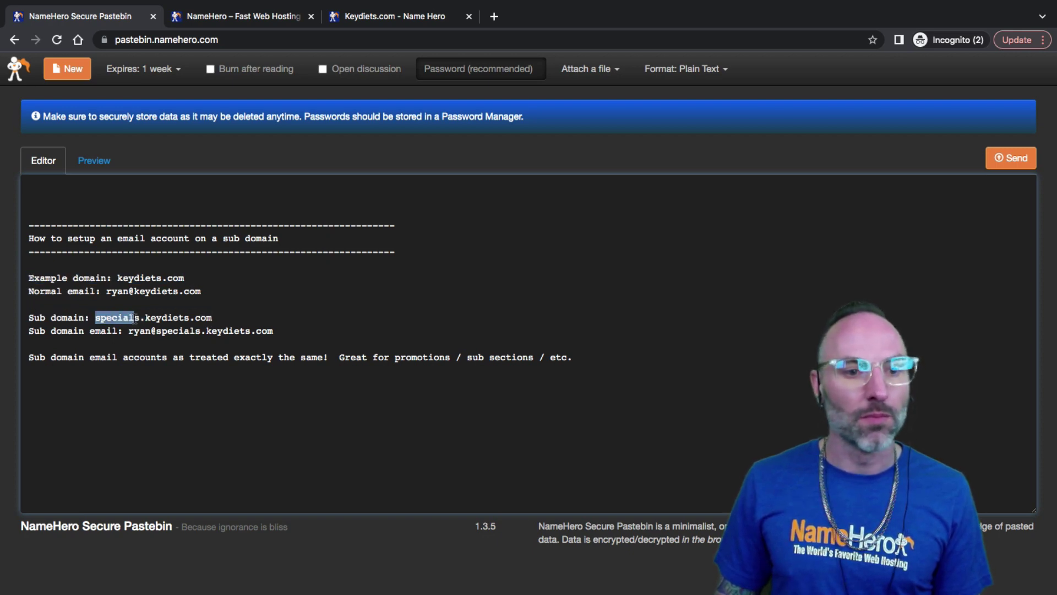
click(141, 318)
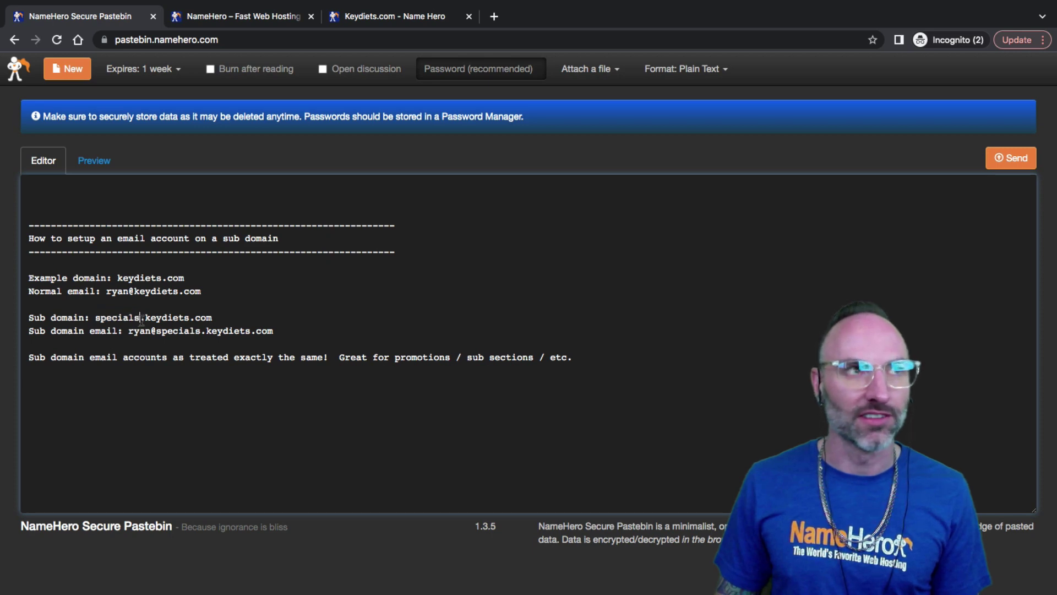
drag(100, 318, 212, 318)
click(100, 318)
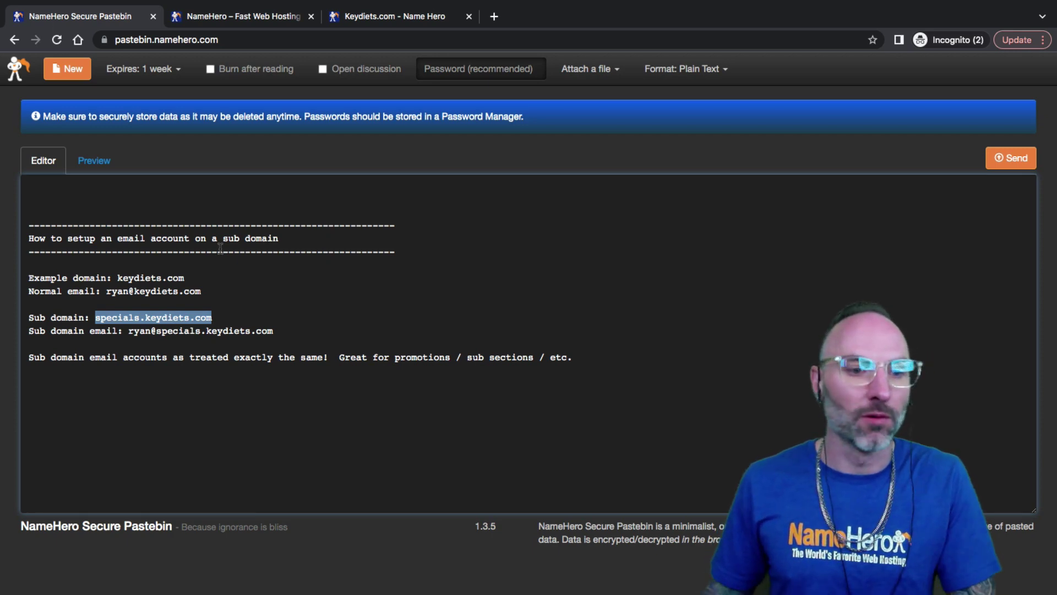
Re-check keydiets.com, the specials.keydiets.com subdomain and its email address in the note
drag(119, 276, 207, 273)
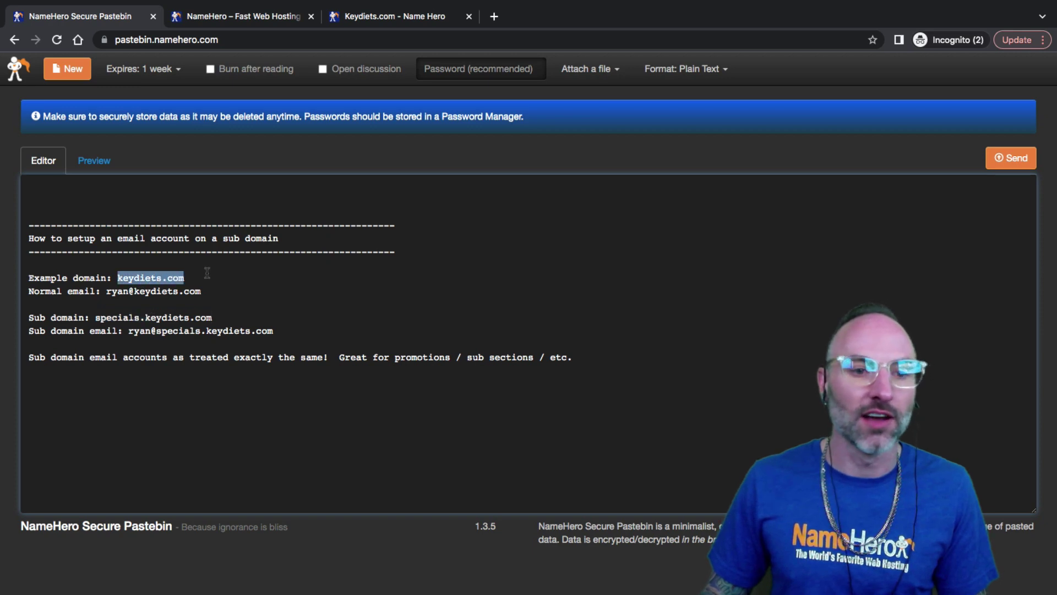
click(206, 273)
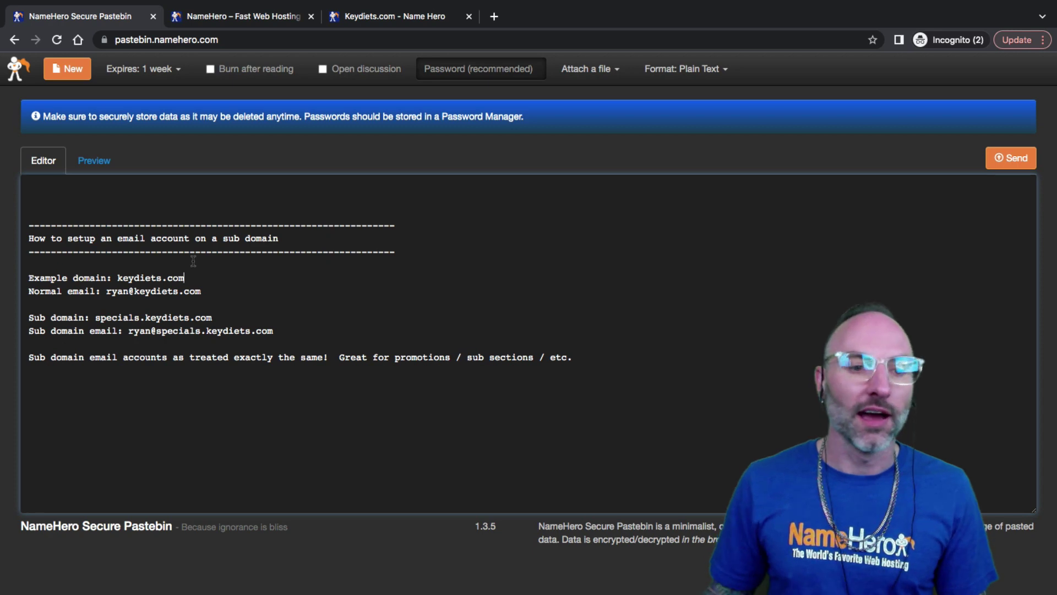
drag(94, 317, 237, 318)
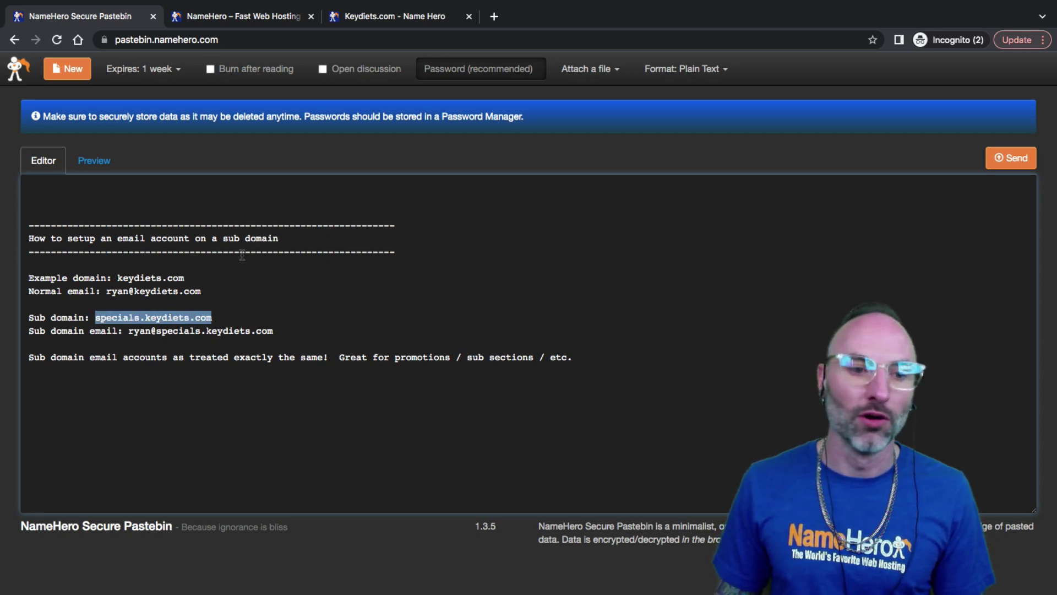
click(215, 317)
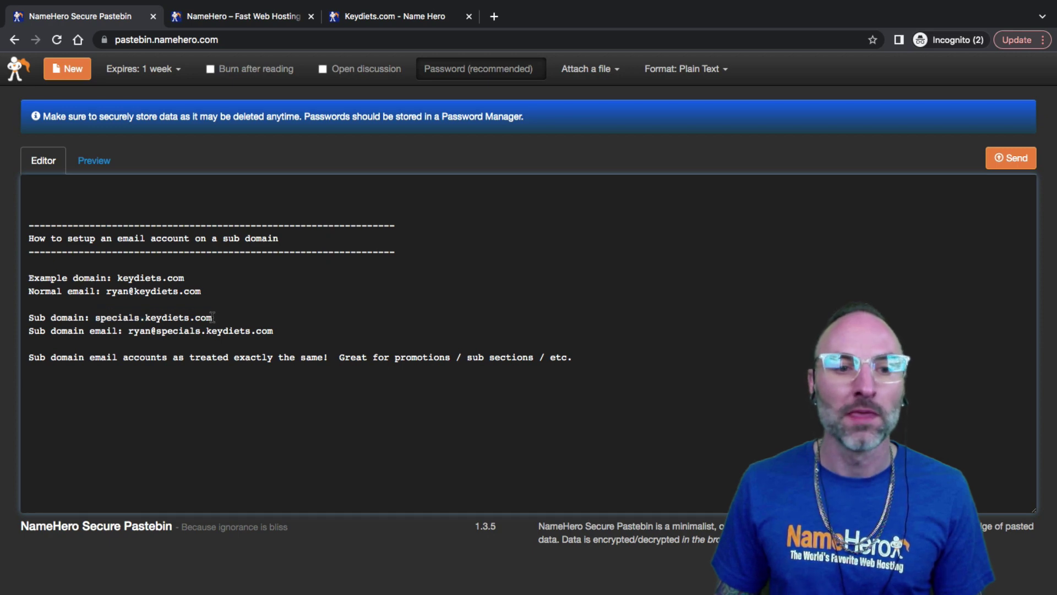
drag(212, 318, 95, 312)
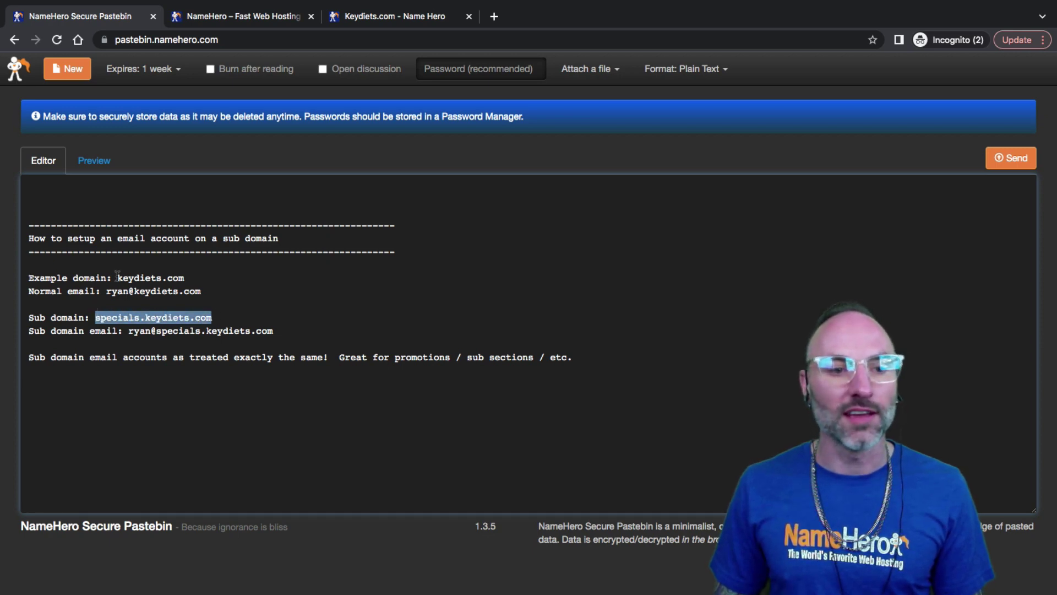
mouse_move(116, 275)
mouse_down()
mouse_move(186, 277)
mouse_move(107, 294)
mouse_up()
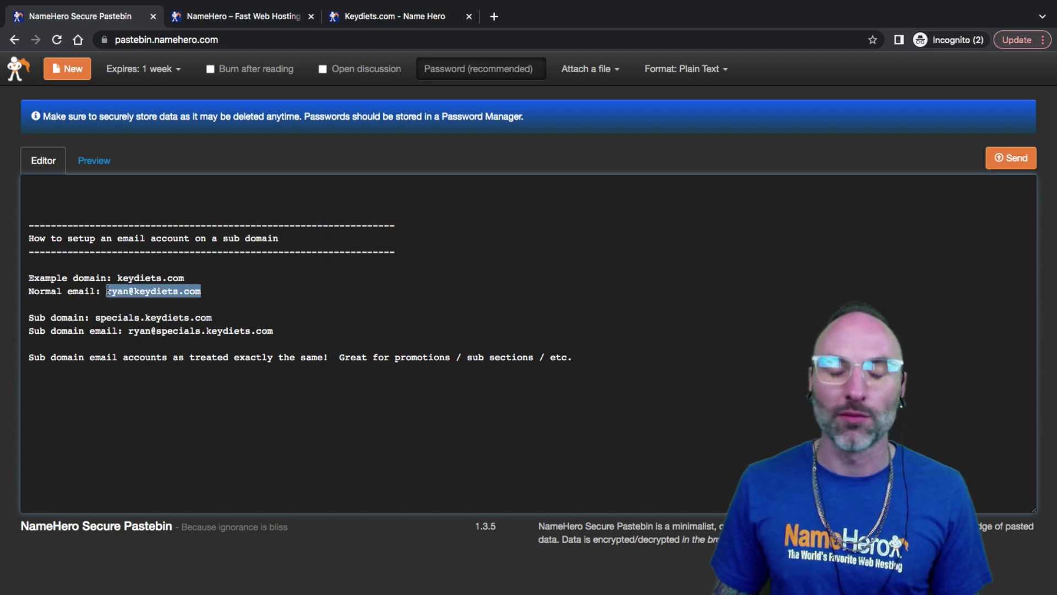
click(108, 293)
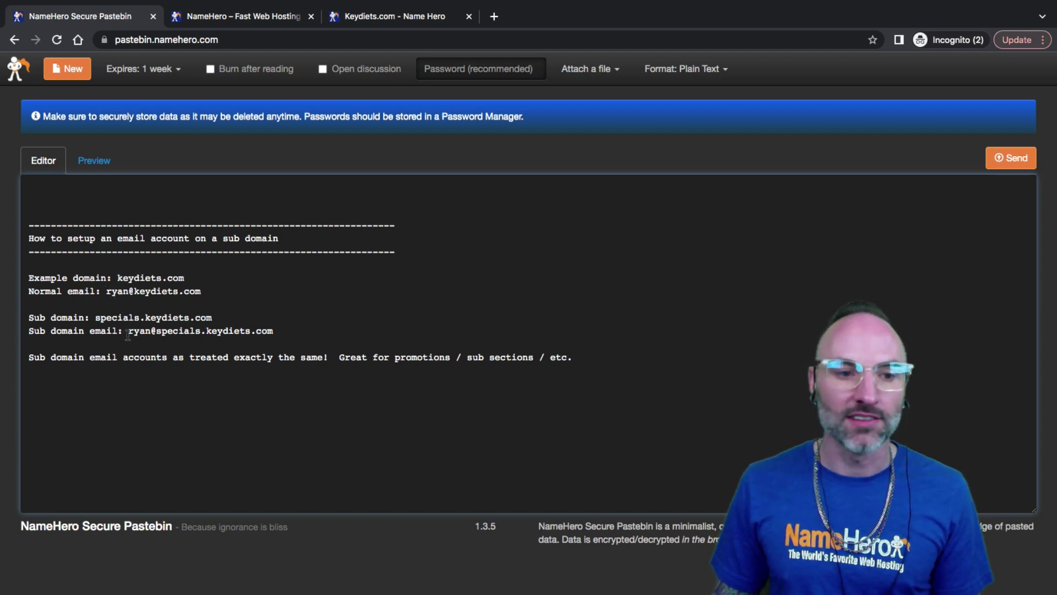
drag(128, 330, 280, 331)
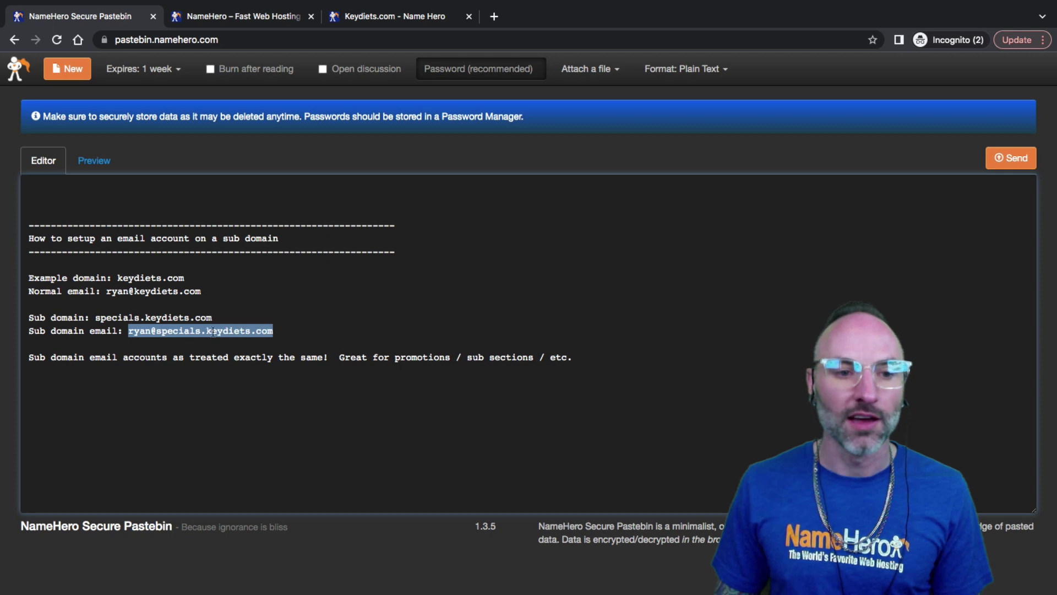
click(156, 331)
drag(156, 331, 235, 331)
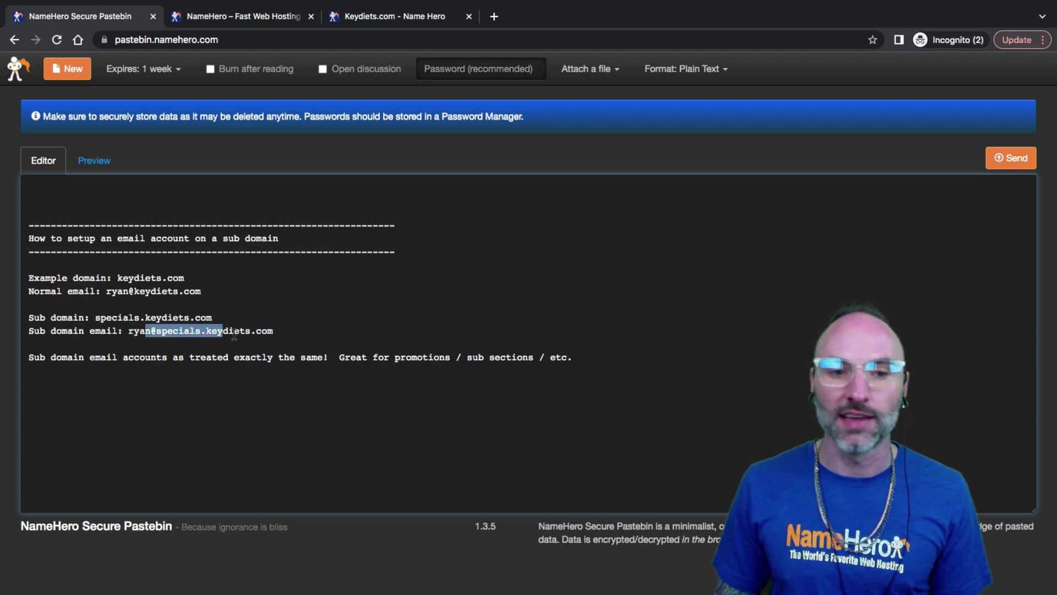
click(242, 330)
click(139, 330)
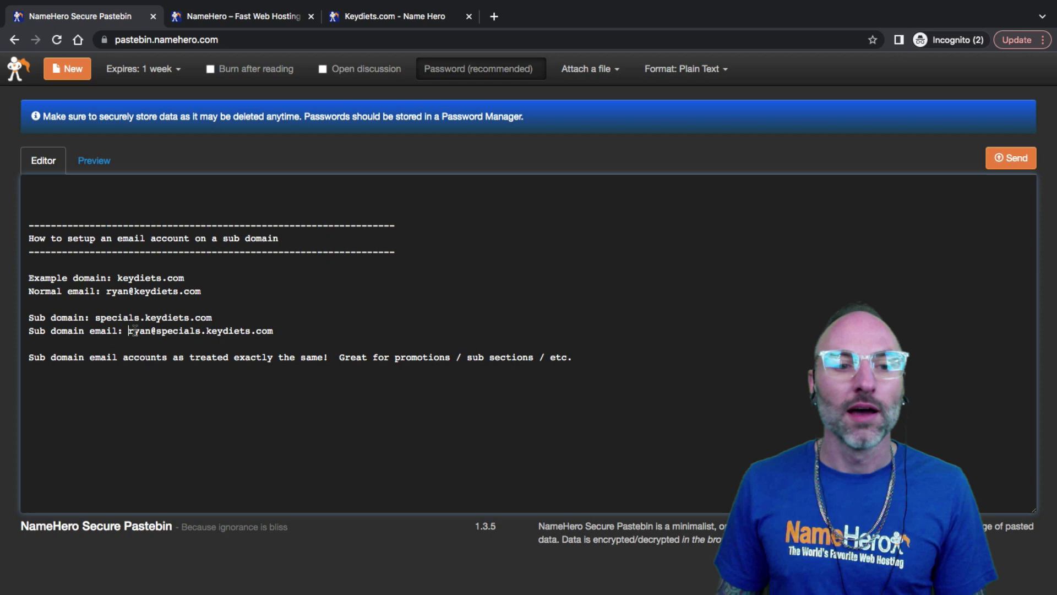
drag(128, 331, 192, 331)
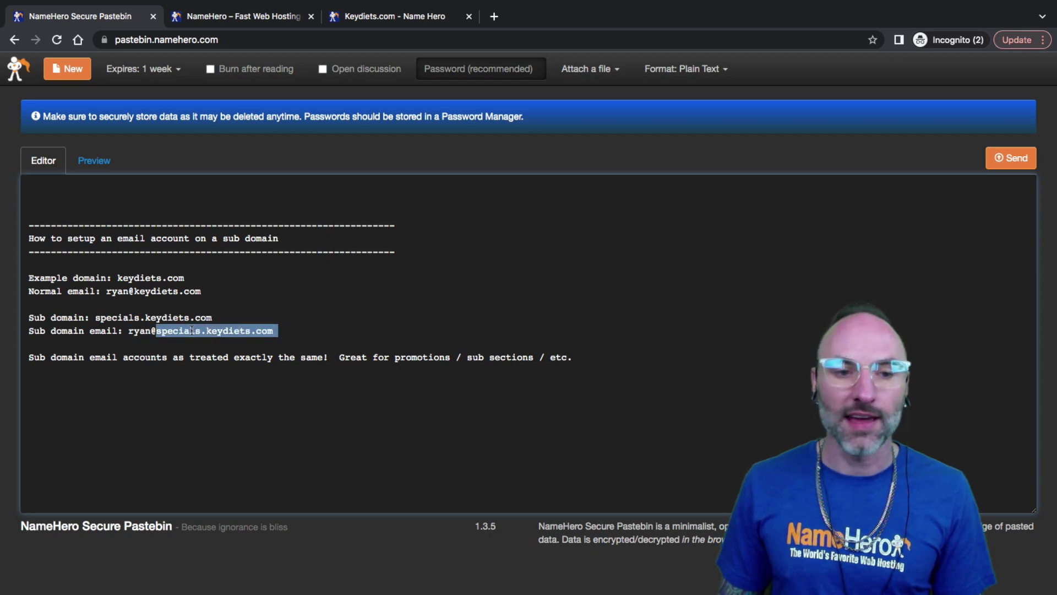
click(158, 330)
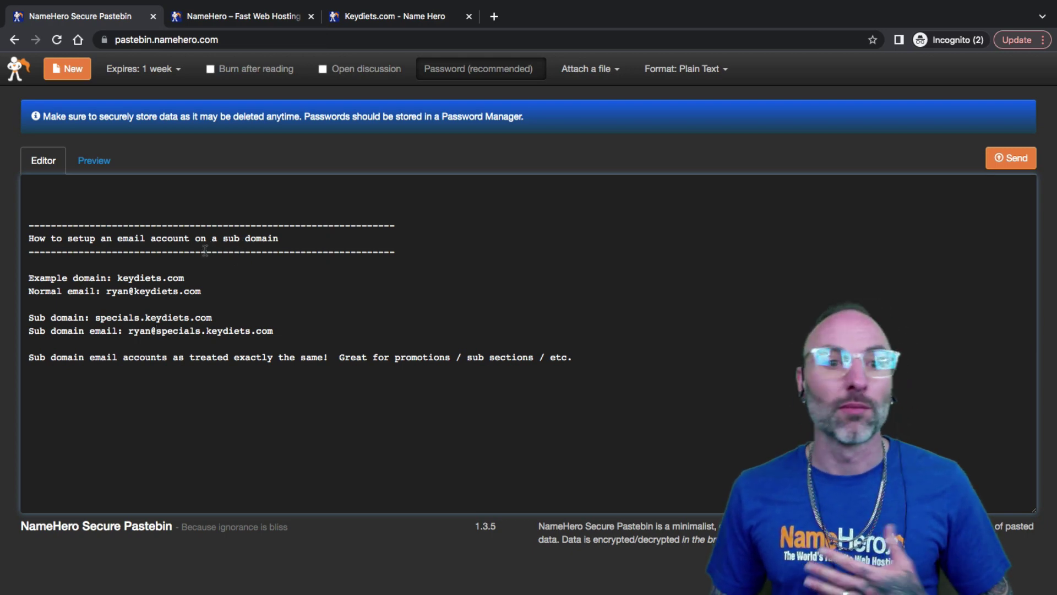
Go to the NameHero homepage, then to the Keydiets.com - Name Hero page
drag(201, 208, 202, 225)
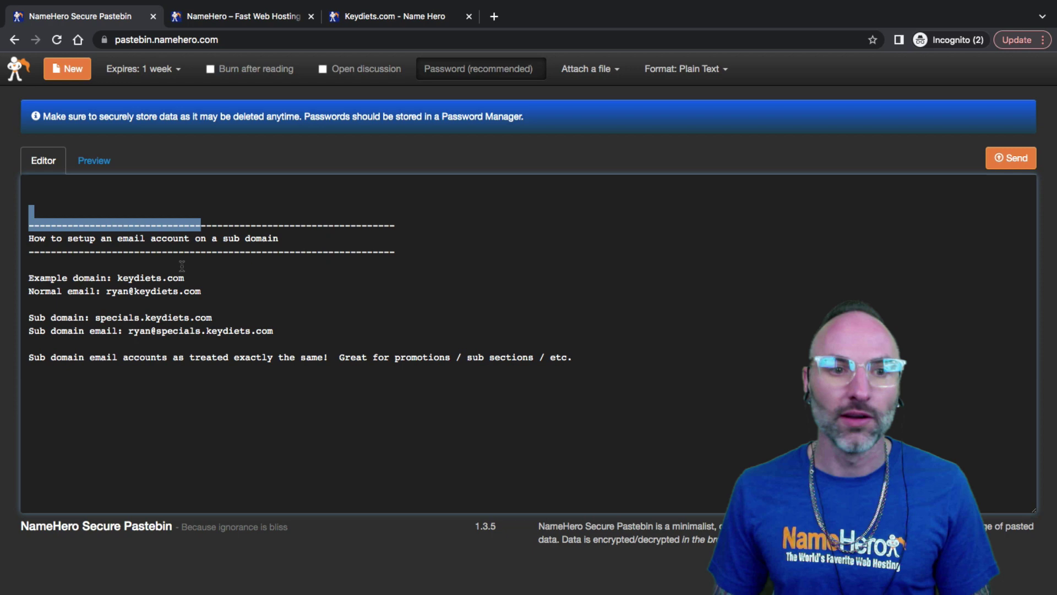
click(196, 251)
click(190, 279)
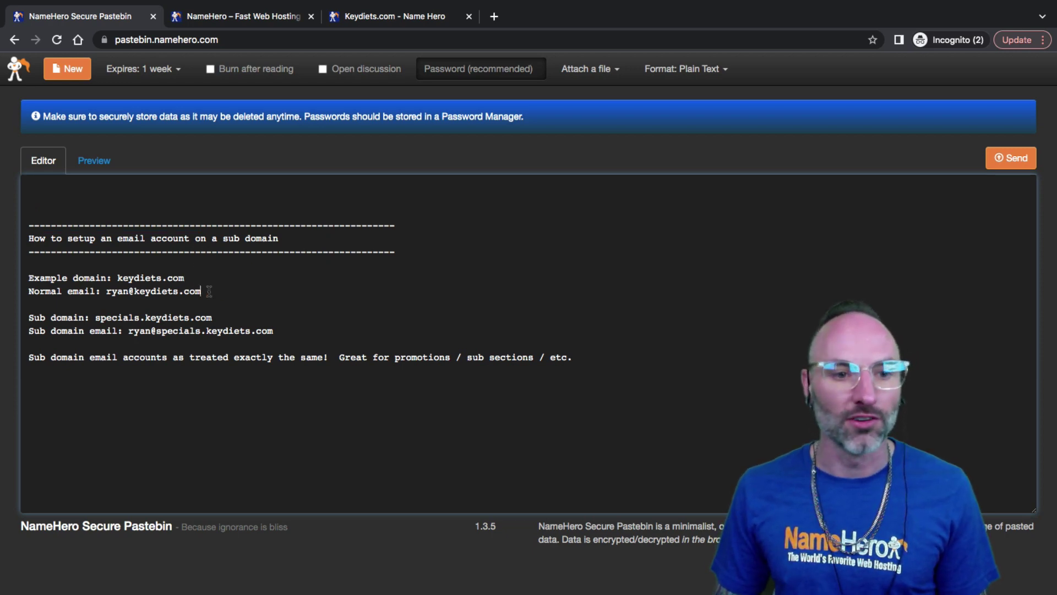
click(157, 291)
click(241, 26)
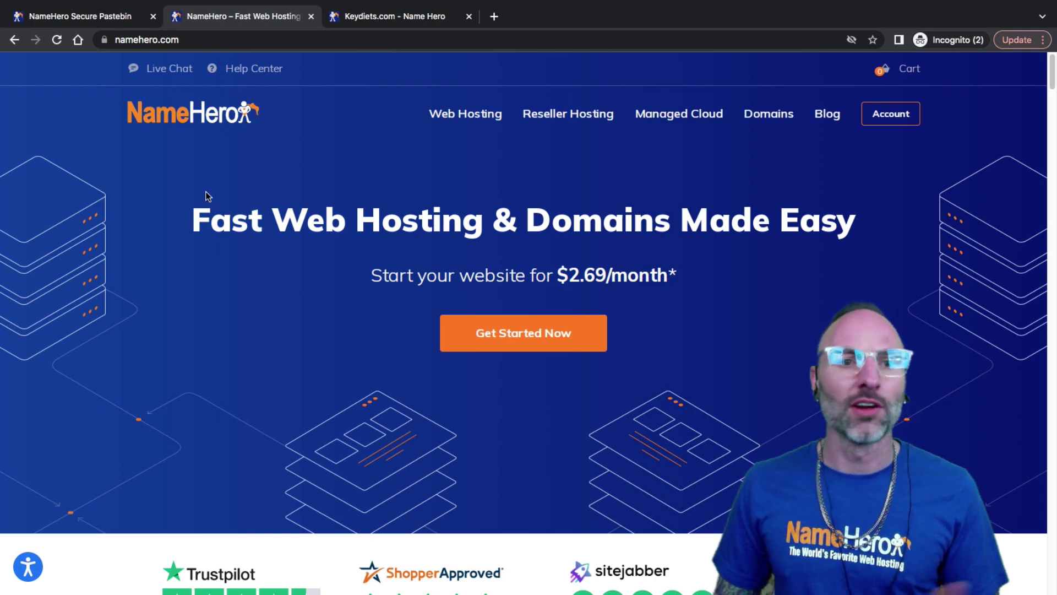
click(251, 216)
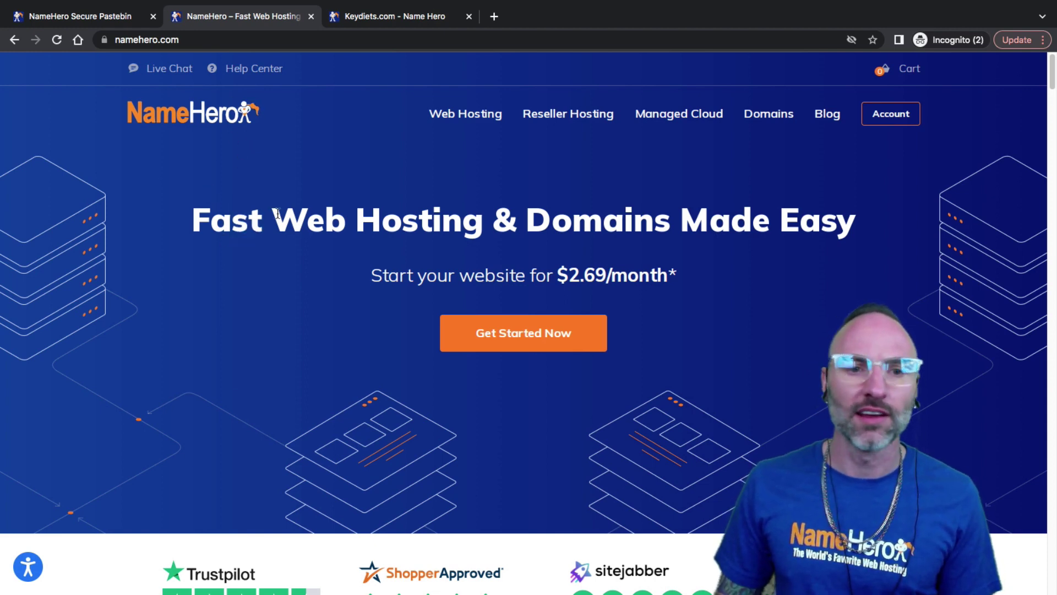
click(289, 214)
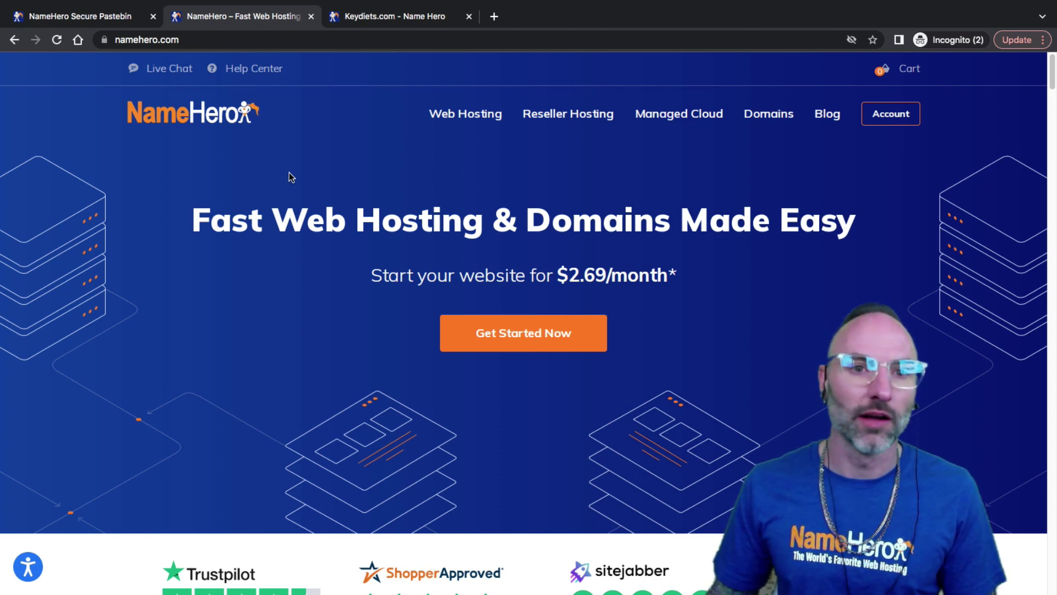
Bring up the keydiets.com Business Cloud management page and find its domain name
click(388, 17)
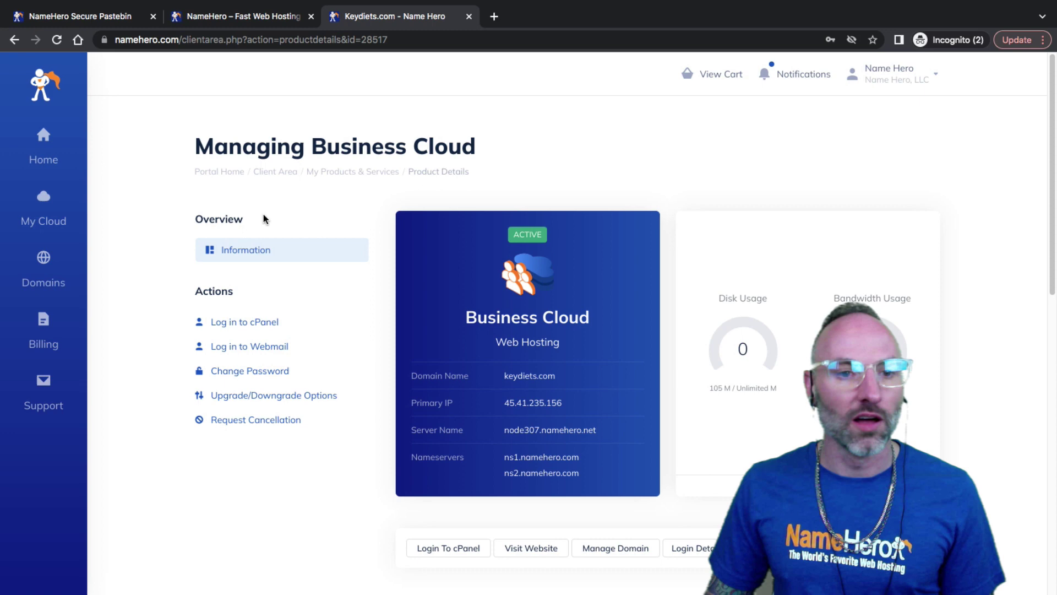
drag(424, 144, 322, 139)
click(256, 144)
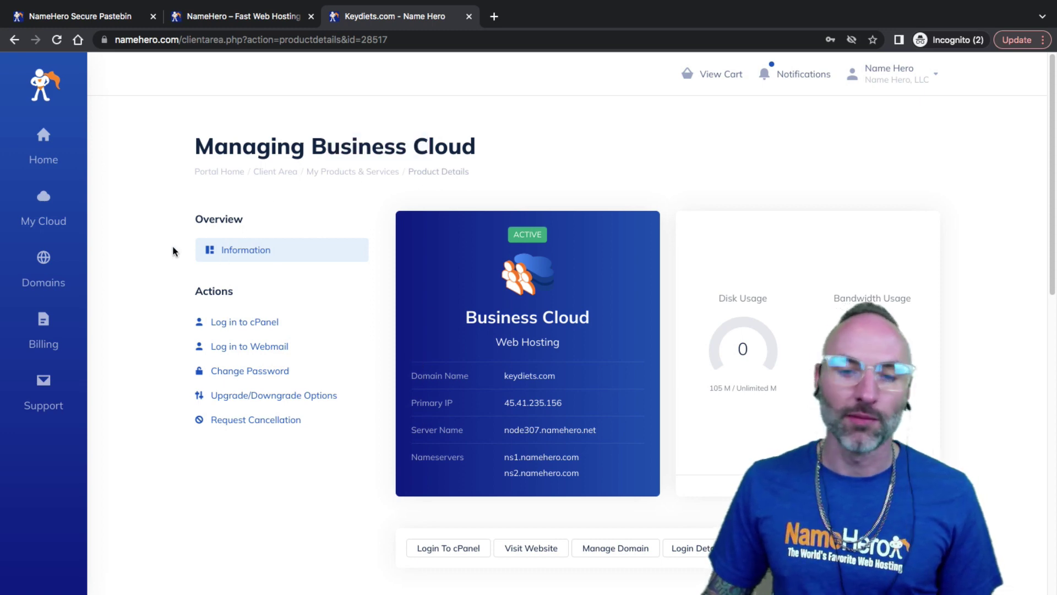
scroll(698, 265, down, 1)
scroll(698, 264, down, 1)
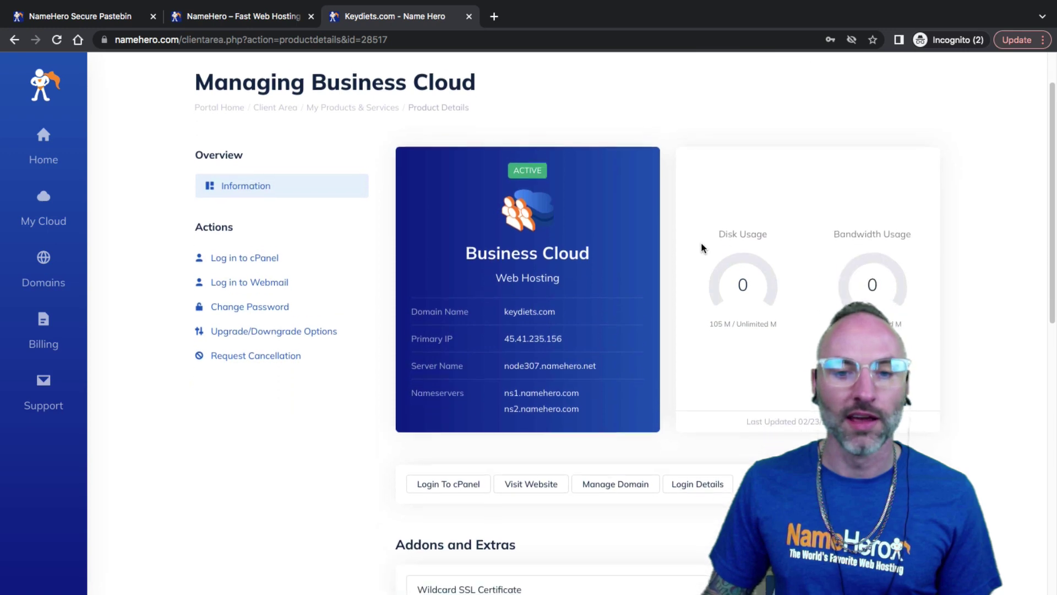
drag(503, 295, 554, 295)
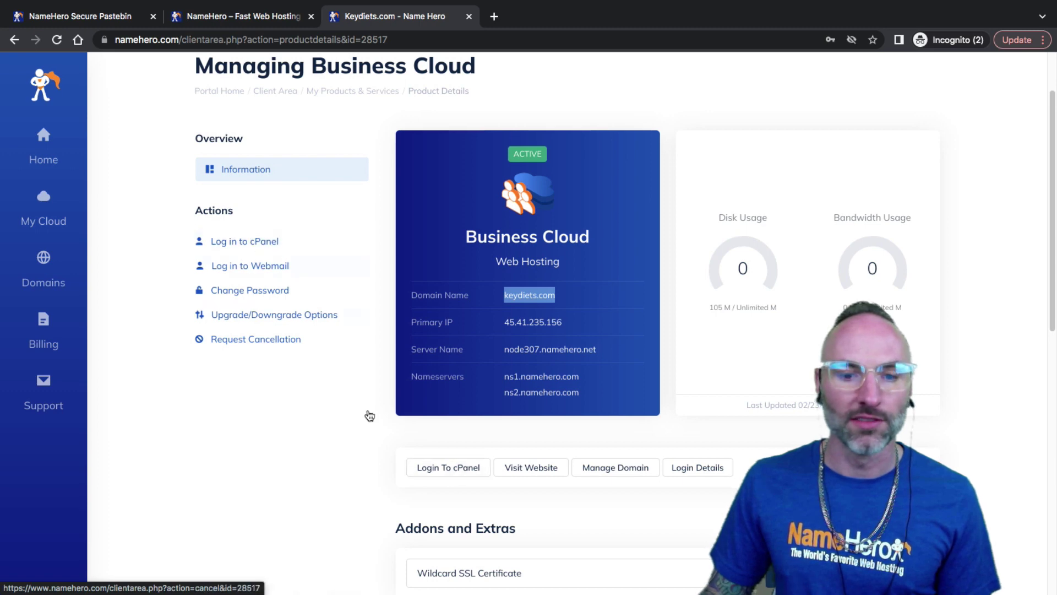
Launch cPanel for keydiets.com in a new tab, keeping the account details page in view
click(437, 467)
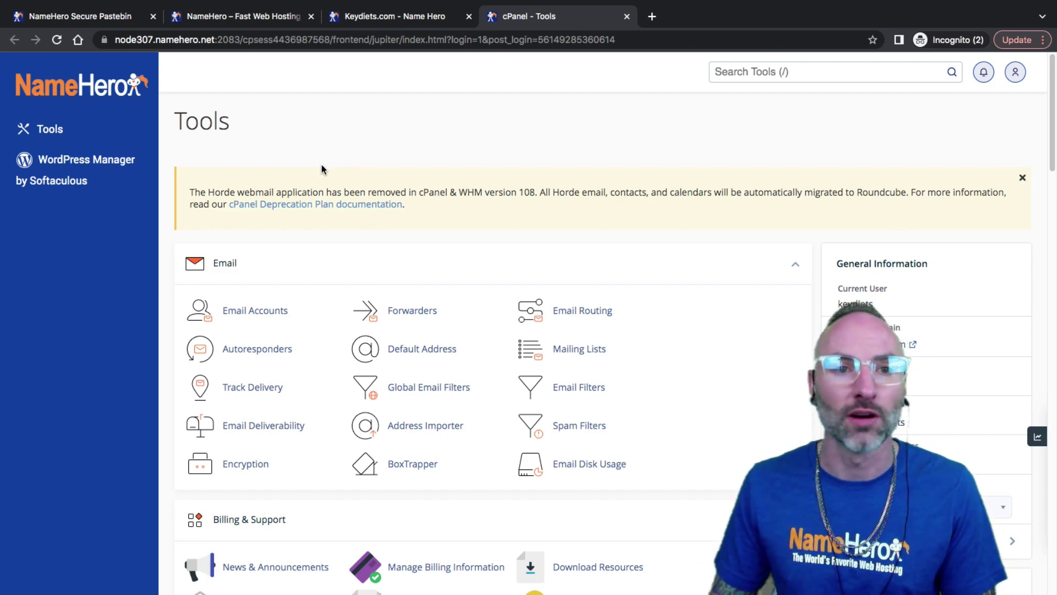
click(394, 17)
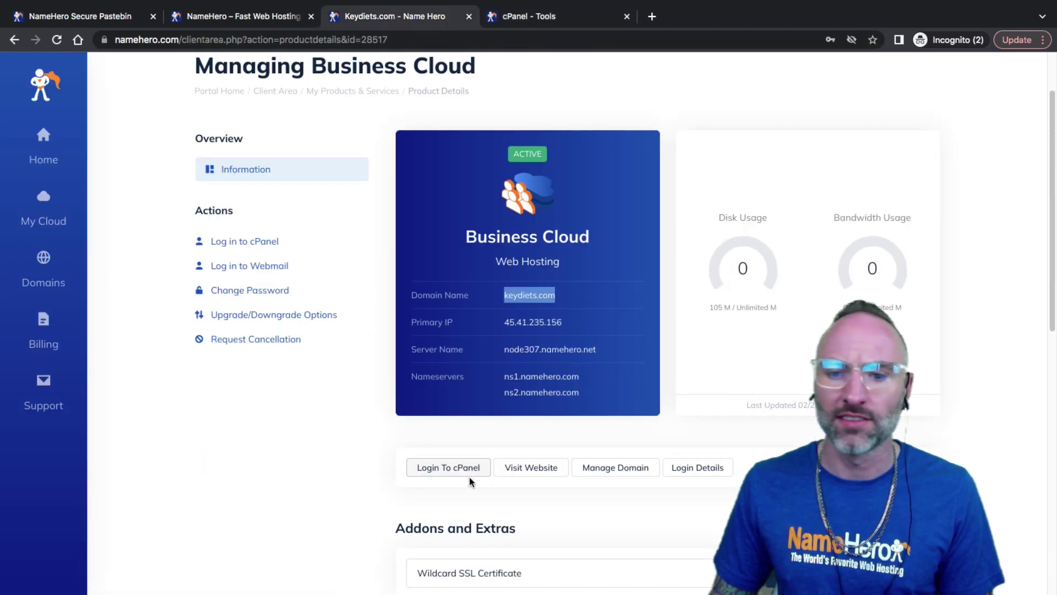
click(498, 447)
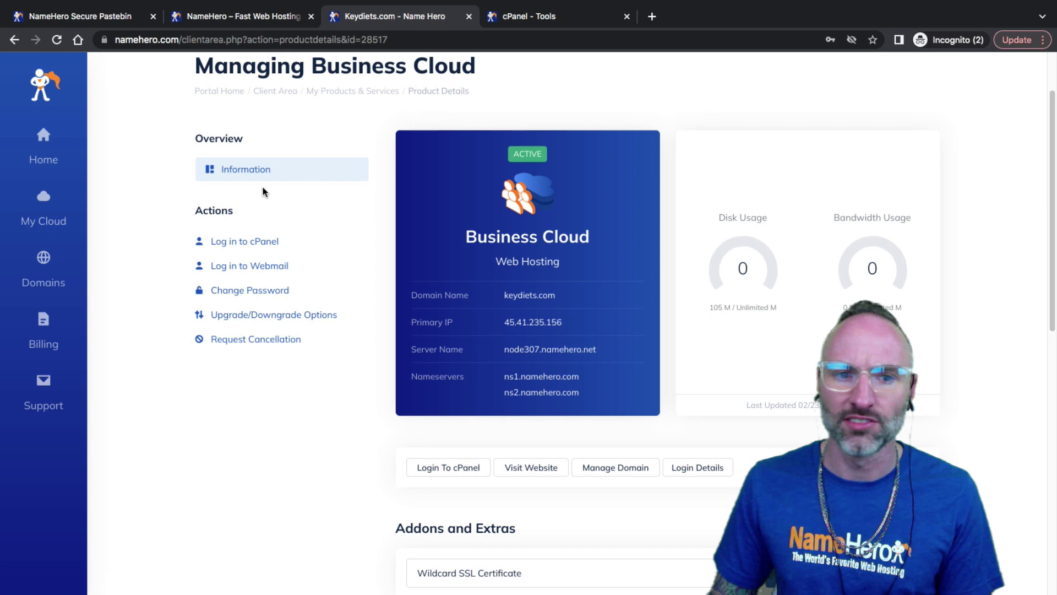
Read the cPanel notice saying Horde webmail was removed in cPanel & WHM version 108
click(521, 13)
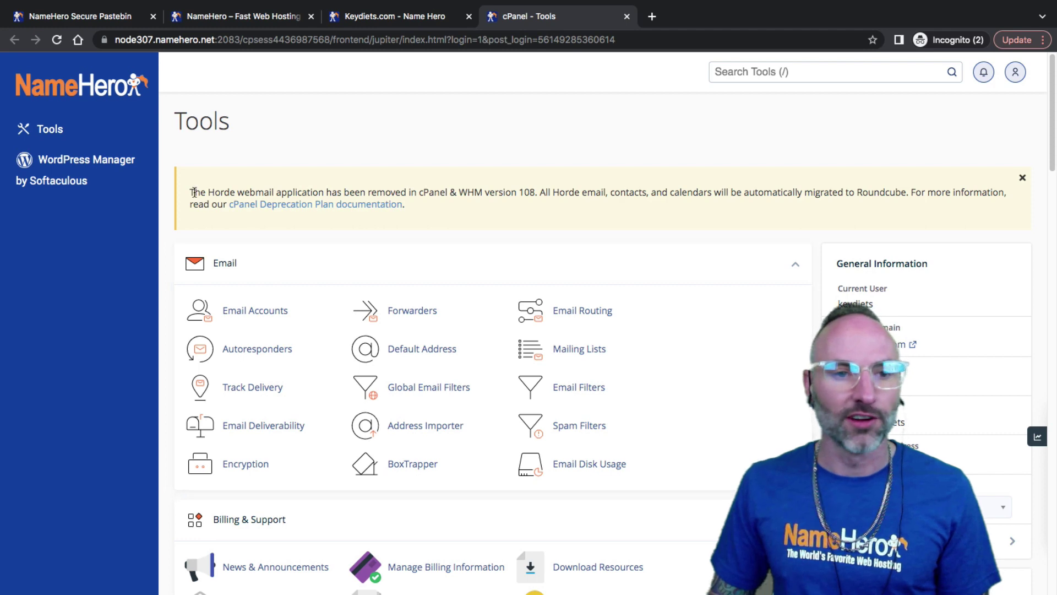
drag(193, 193, 266, 186)
click(267, 186)
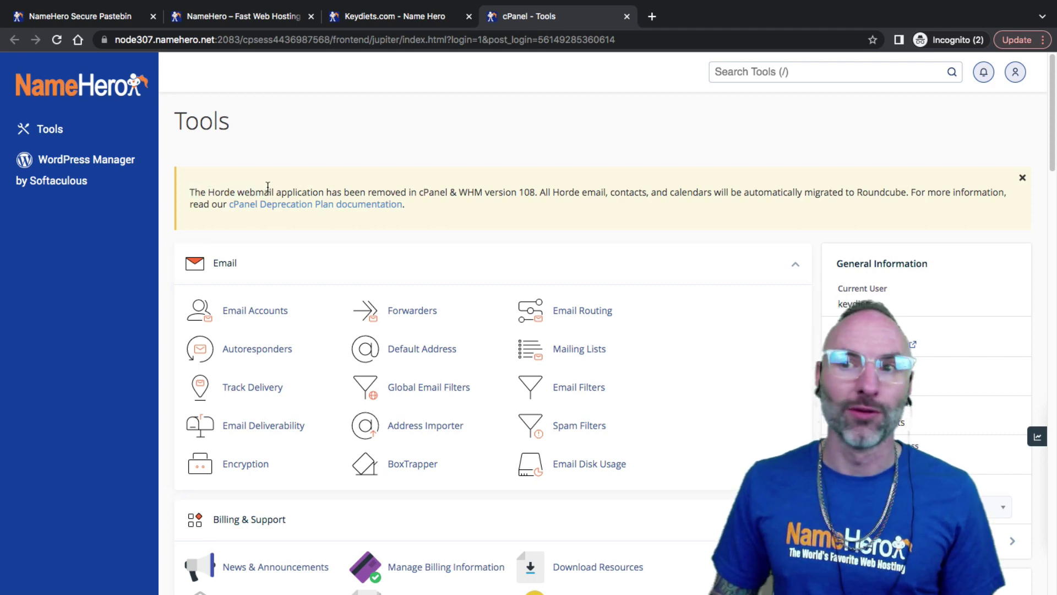
drag(195, 190, 296, 190)
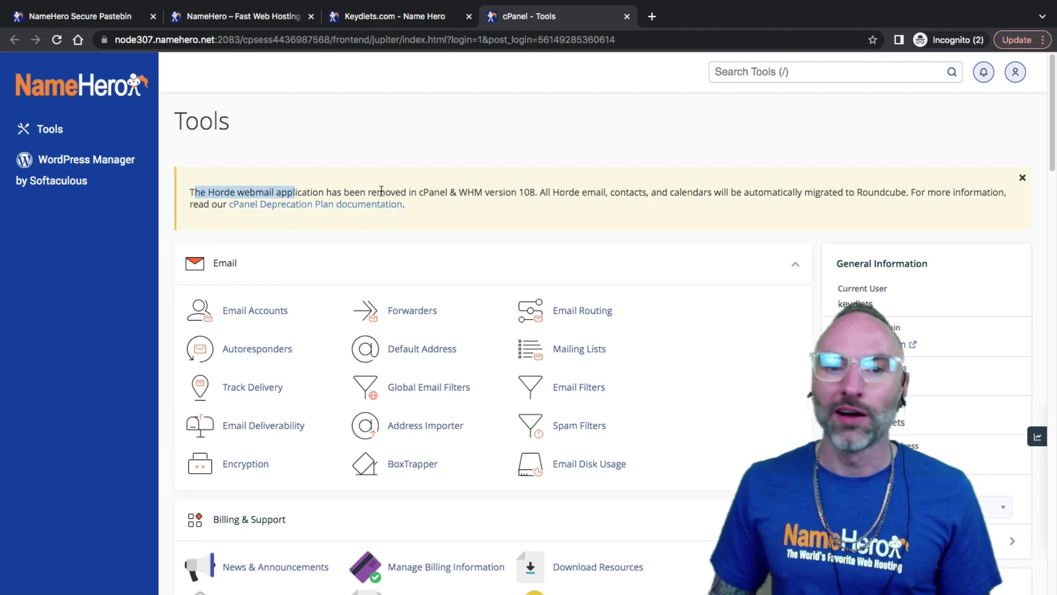
drag(382, 191, 263, 191)
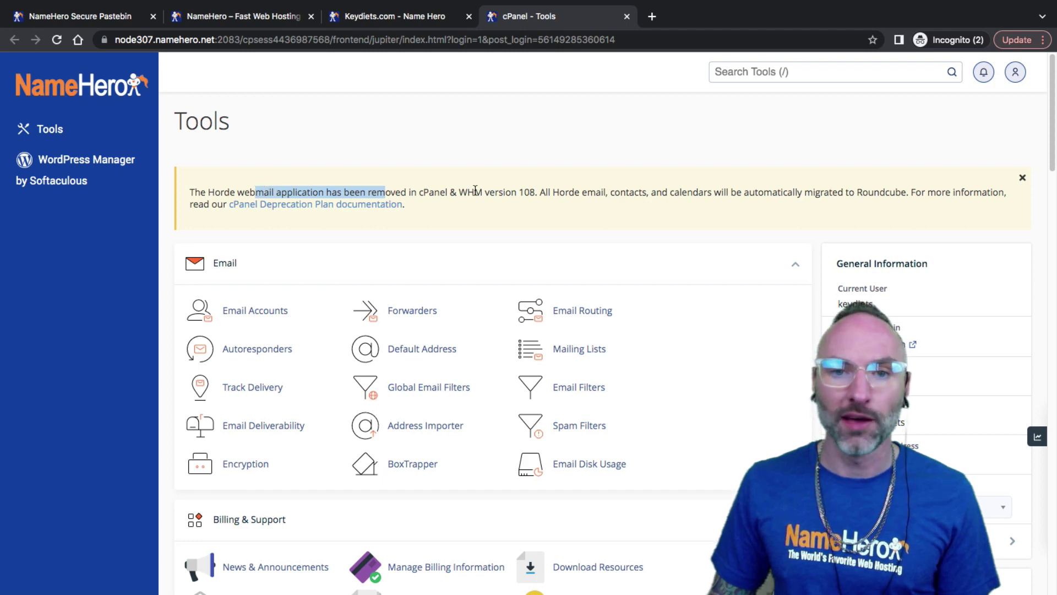
drag(498, 190, 449, 190)
drag(557, 190, 412, 192)
click(510, 189)
click(392, 194)
drag(218, 193, 430, 194)
click(424, 197)
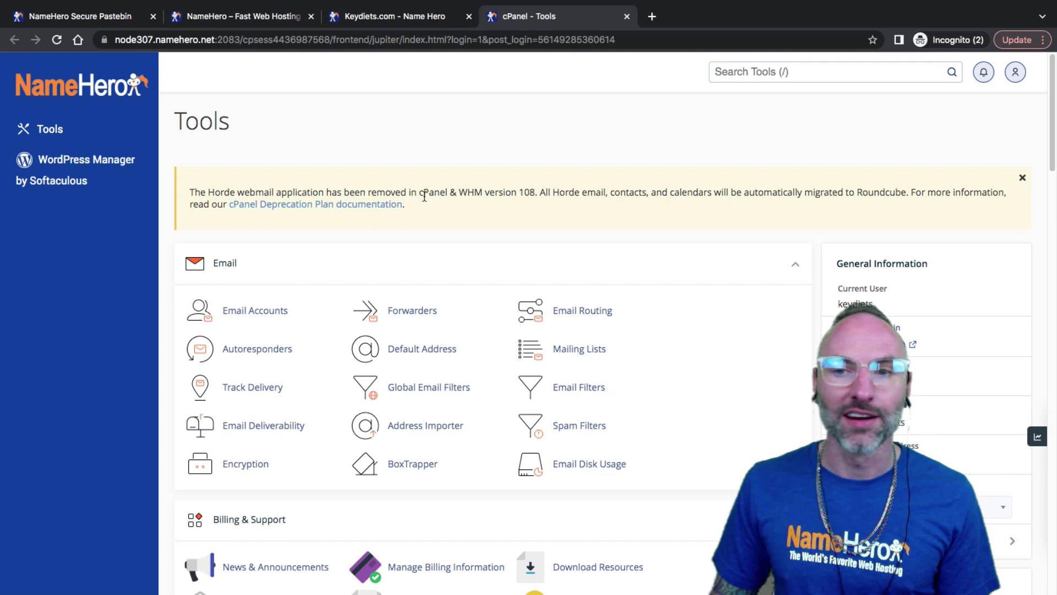
double_click(425, 194)
click(412, 194)
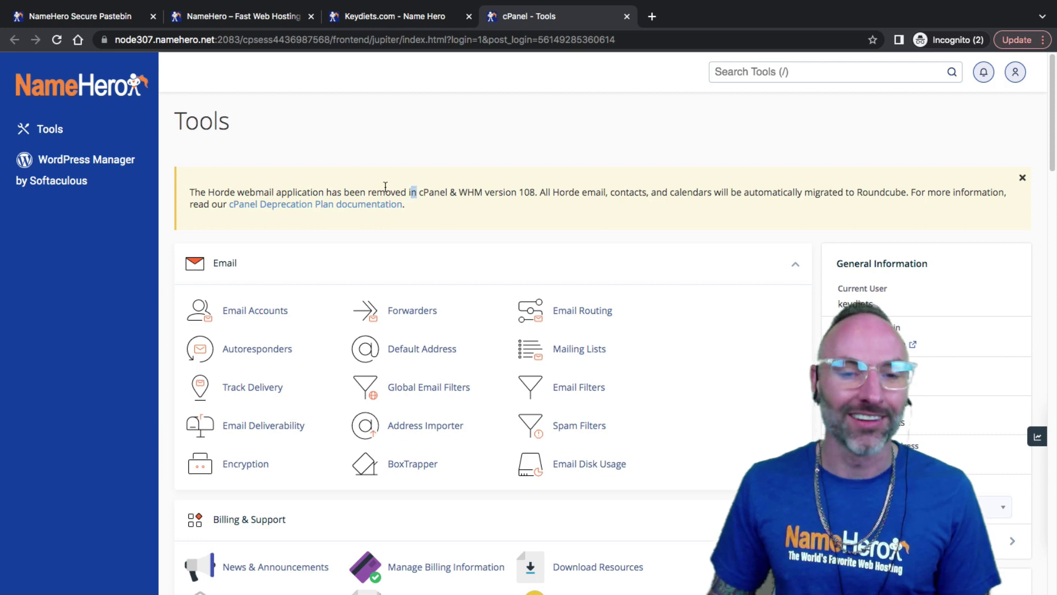
Dismiss the Horde notice so the Email tool group tops the Tools page
drag(383, 187, 188, 193)
click(459, 188)
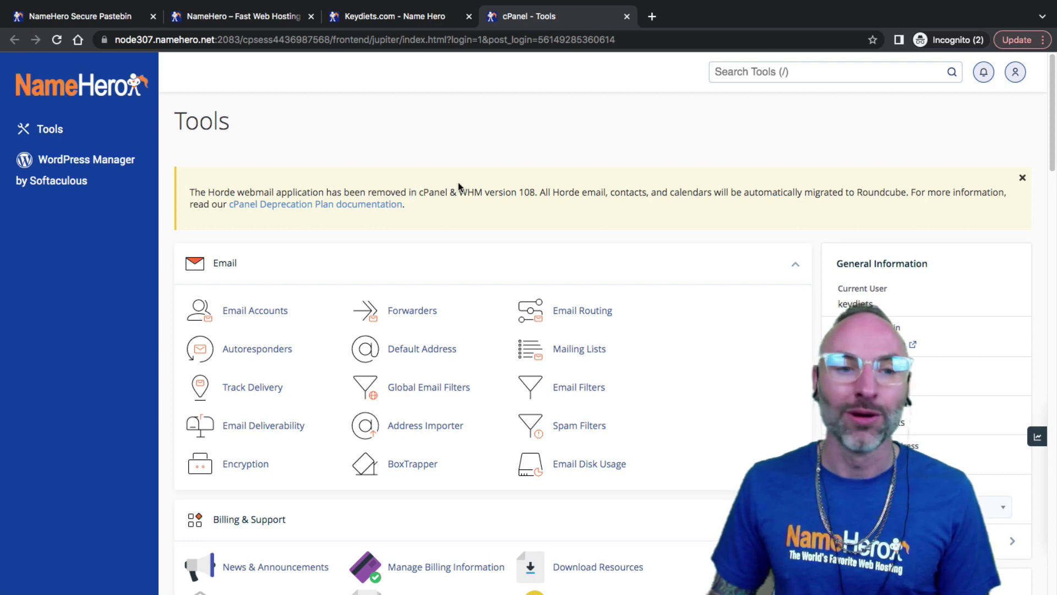
click(1022, 177)
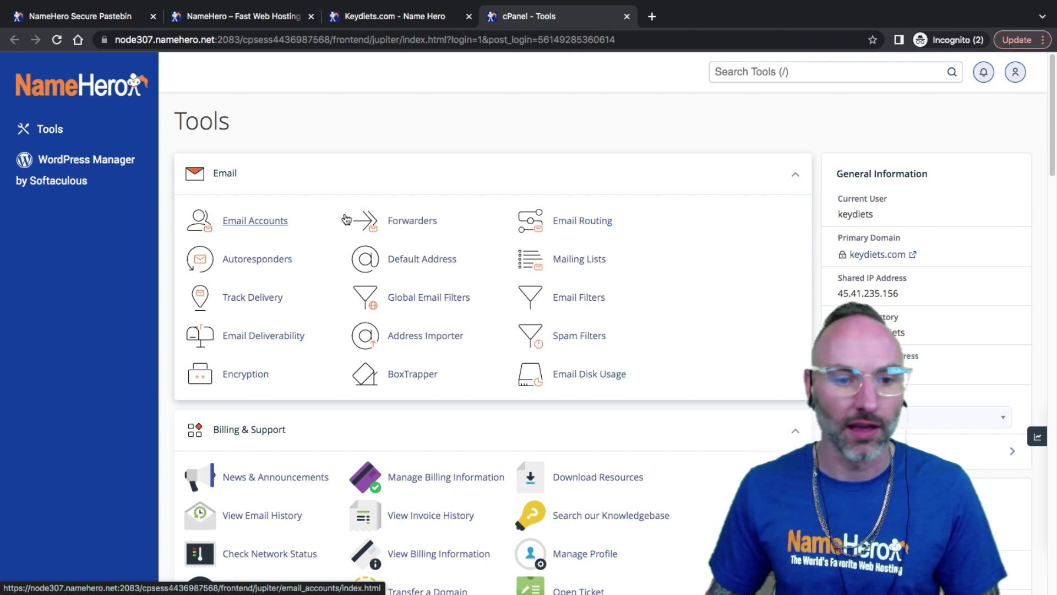
scroll(302, 242, down, 2)
scroll(736, 146, up, 2)
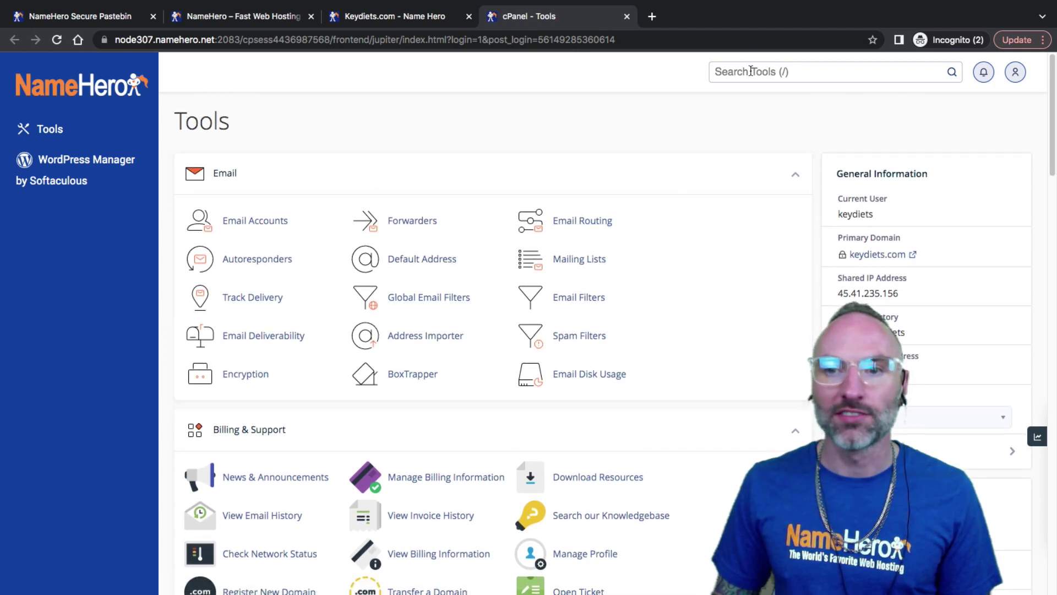
Find the Domains tool with a 'subd' tool search and open the domain list
click(749, 71)
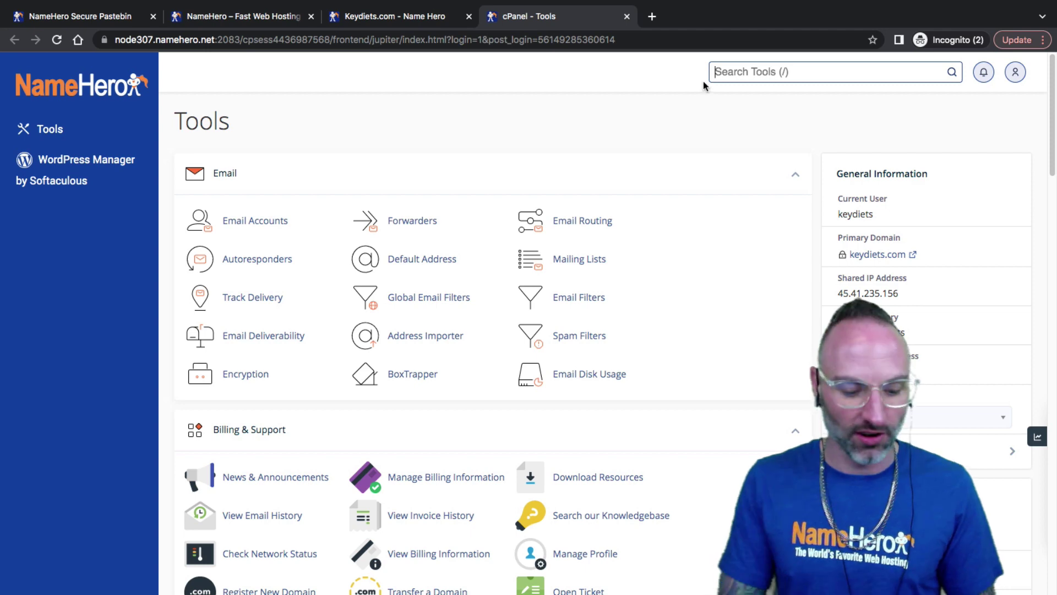
text(sub)
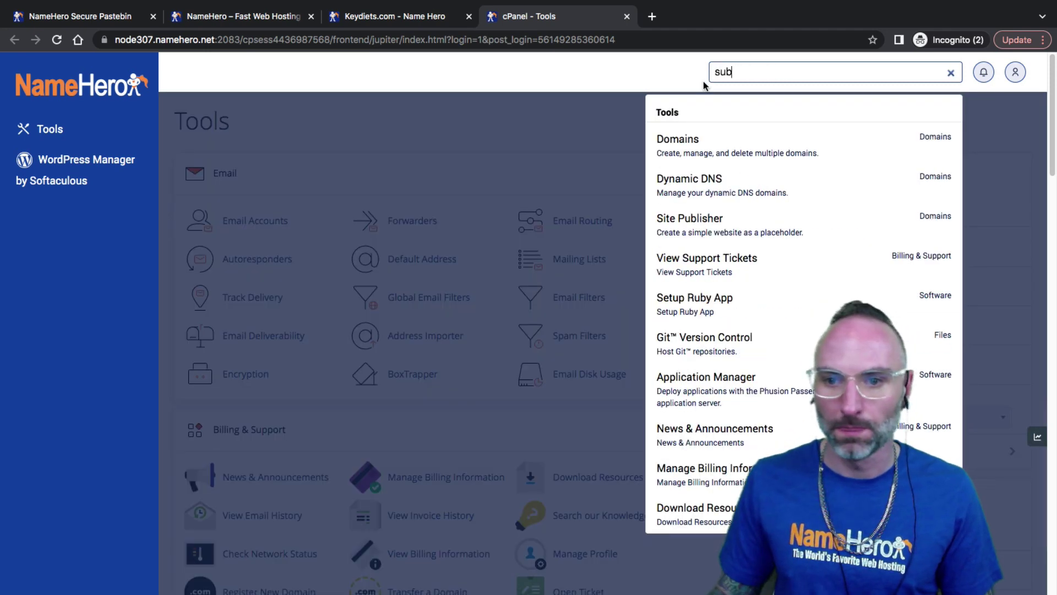
text(d)
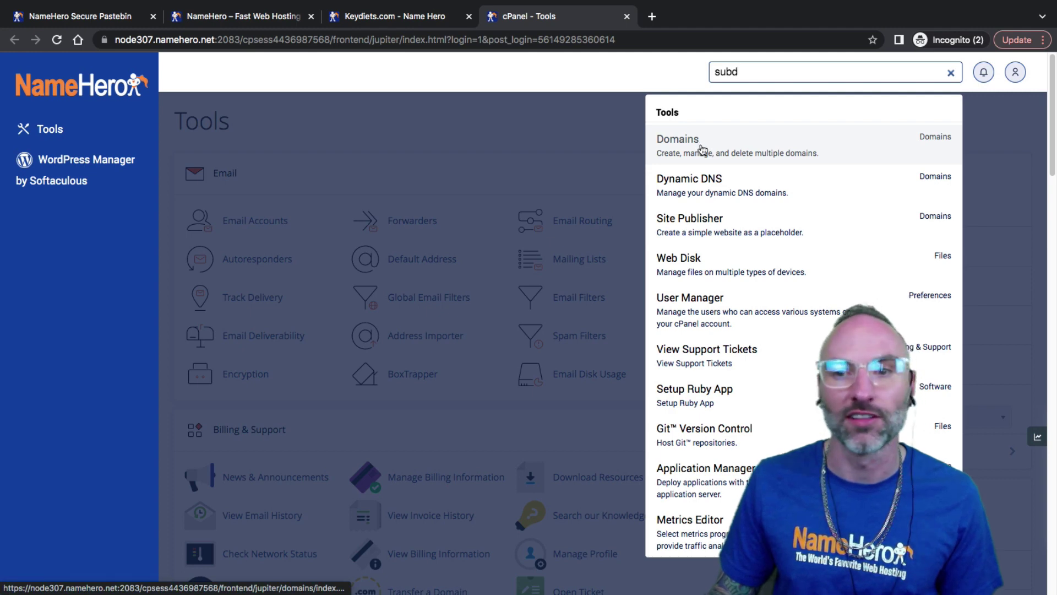
click(688, 145)
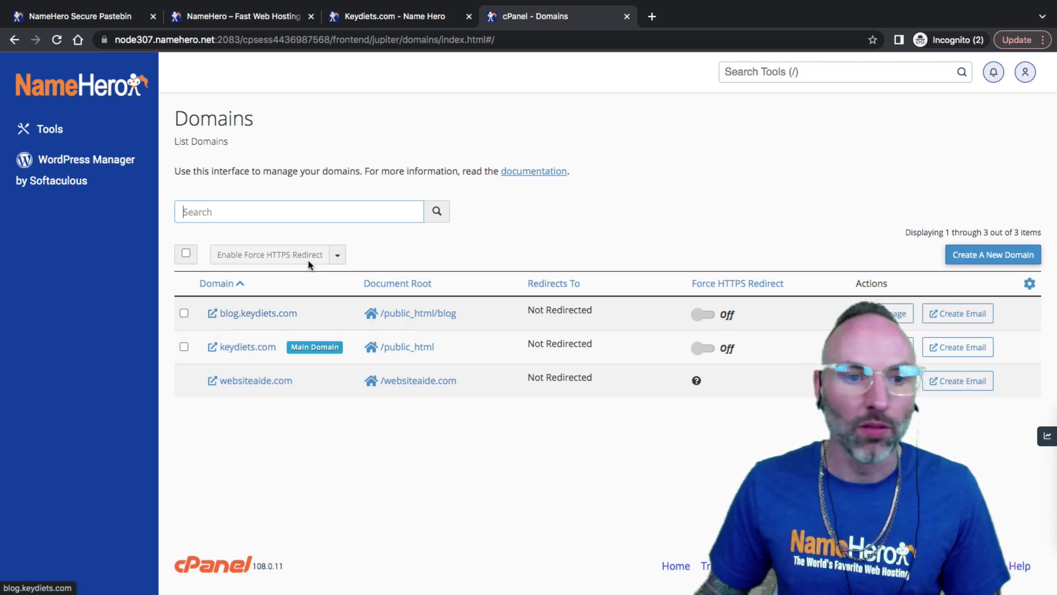
click(86, 15)
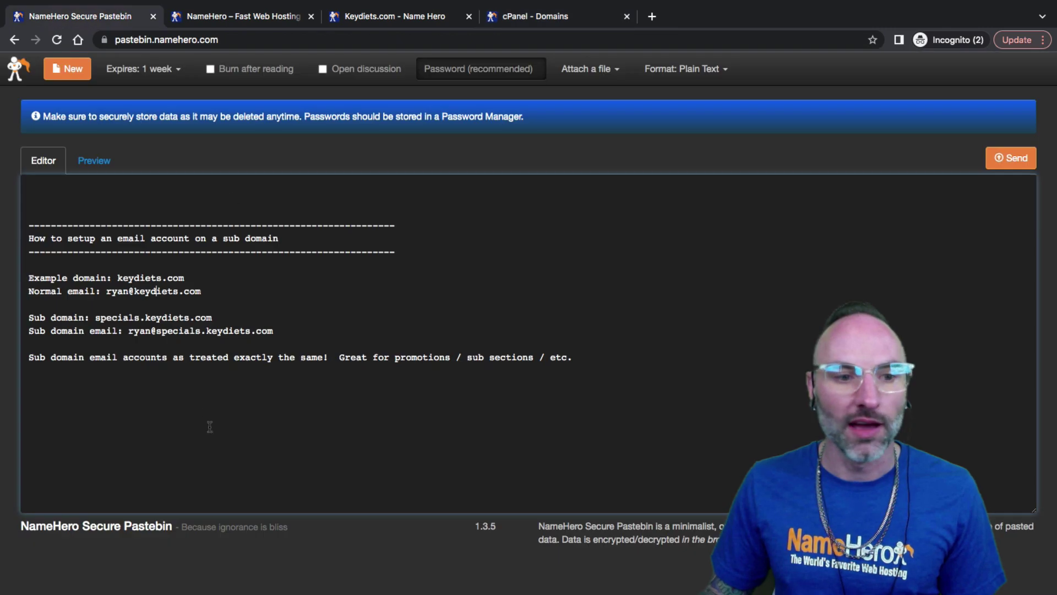
click(538, 17)
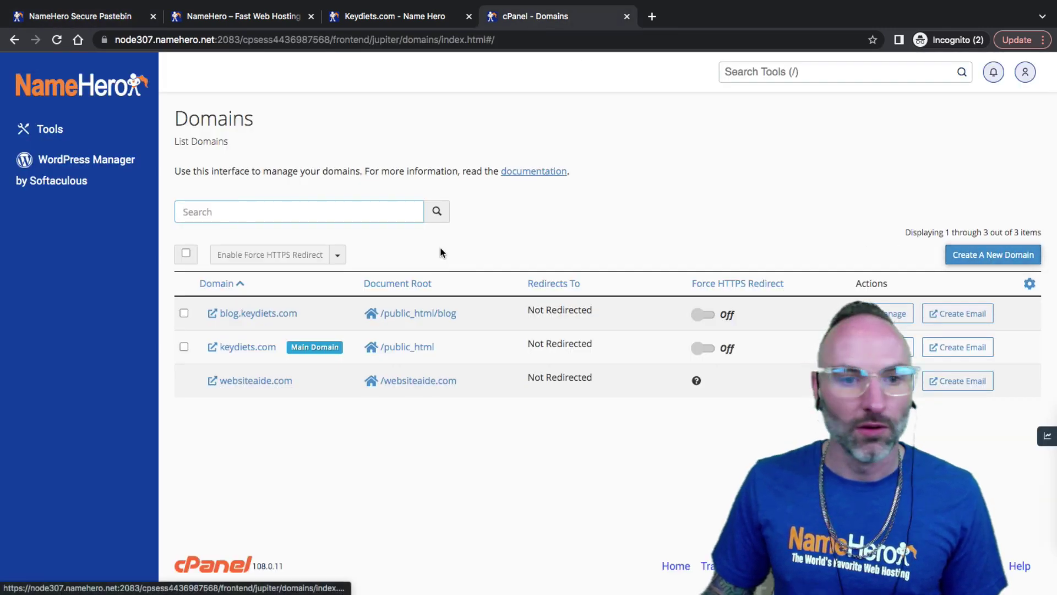
click(992, 255)
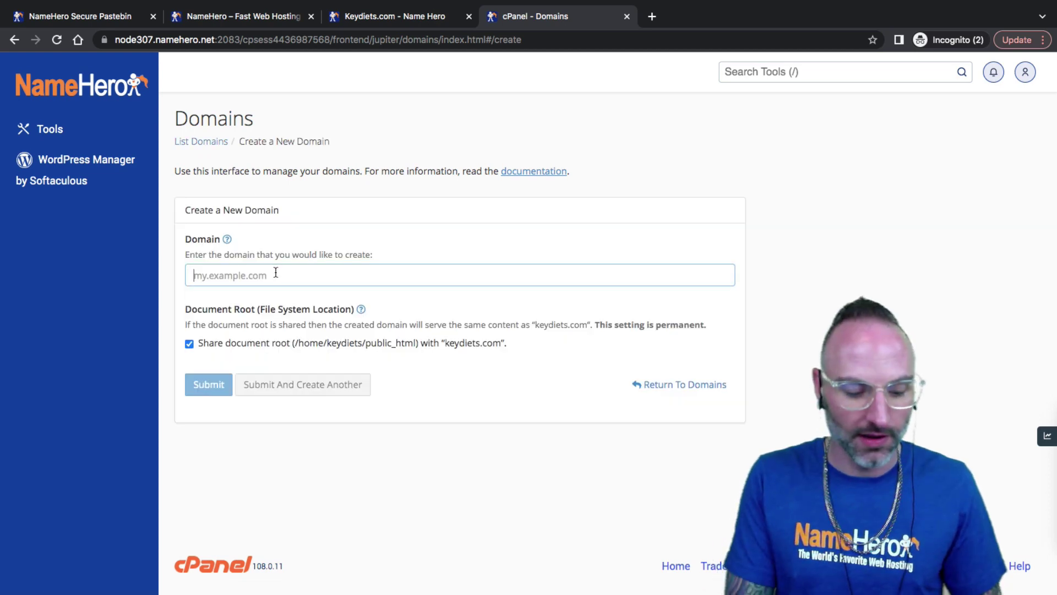
text(specials.)
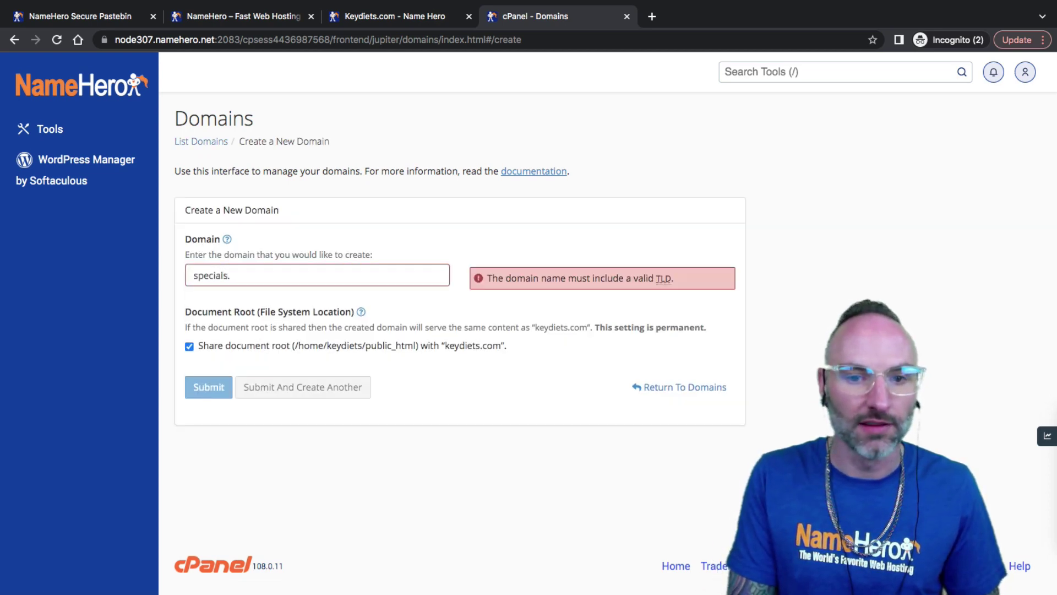
text(keydiets.com)
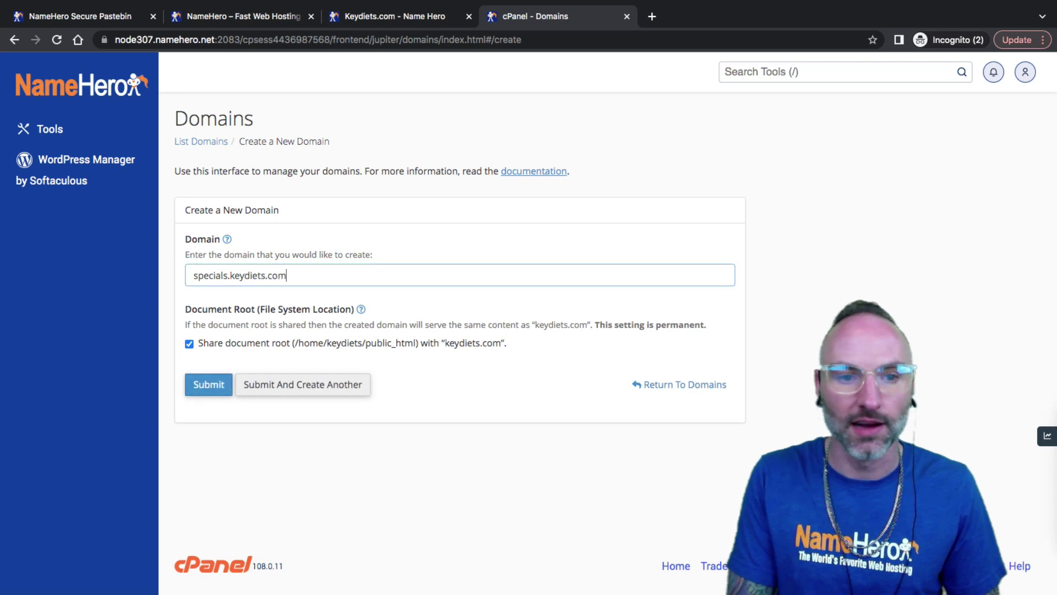
click(259, 343)
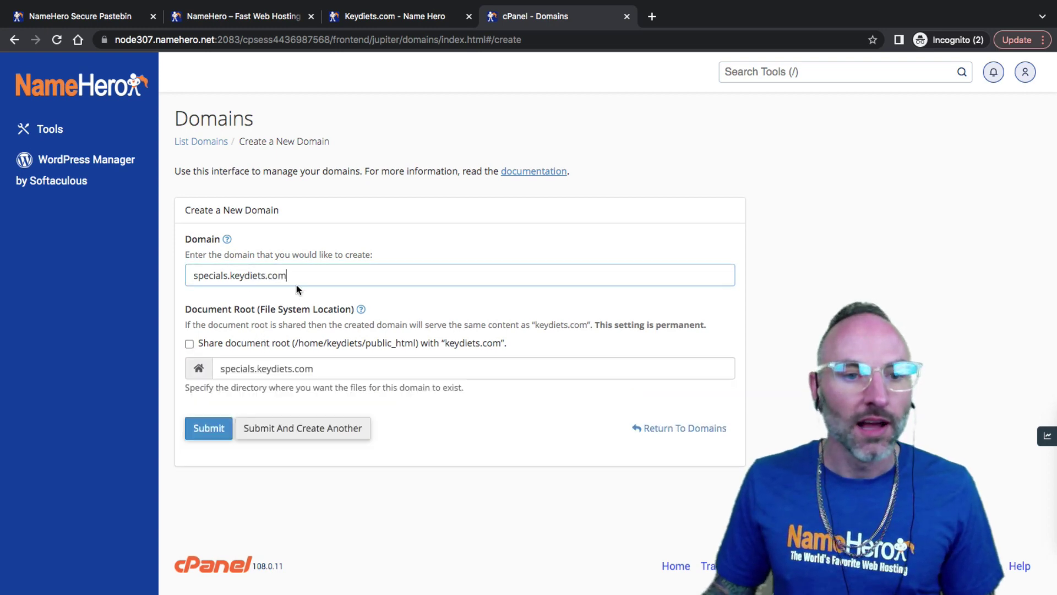
mouse_move(296, 286)
mouse_down()
mouse_move(180, 279)
mouse_move(290, 276)
mouse_up()
click(194, 275)
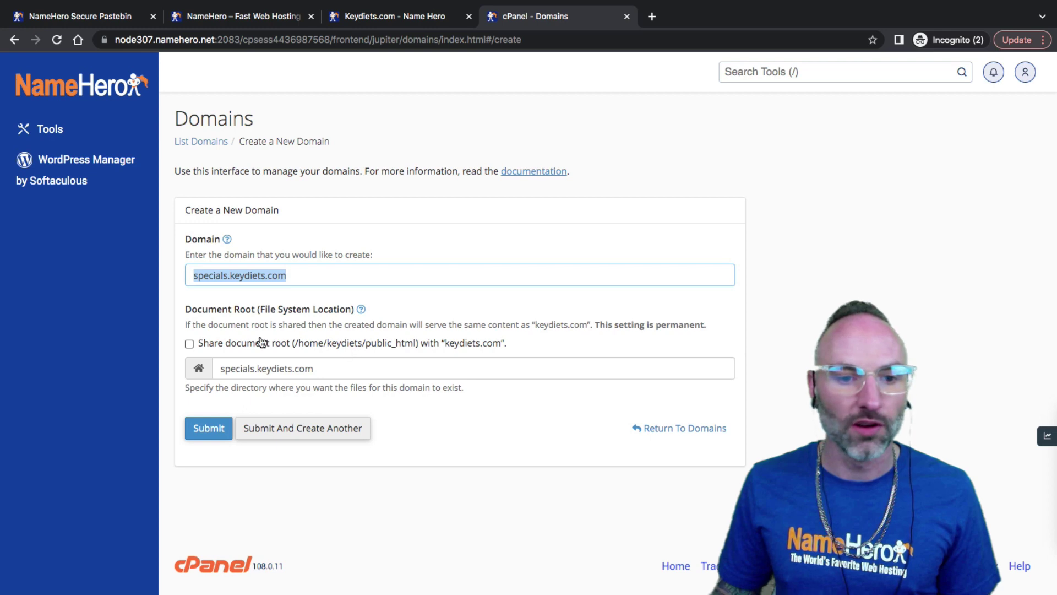
click(247, 369)
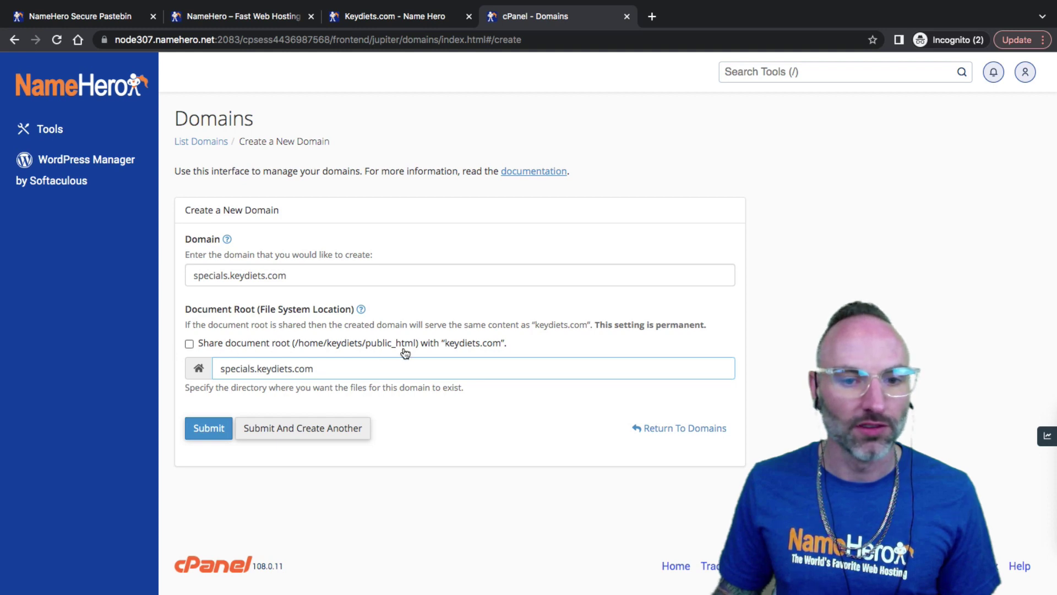
click(188, 344)
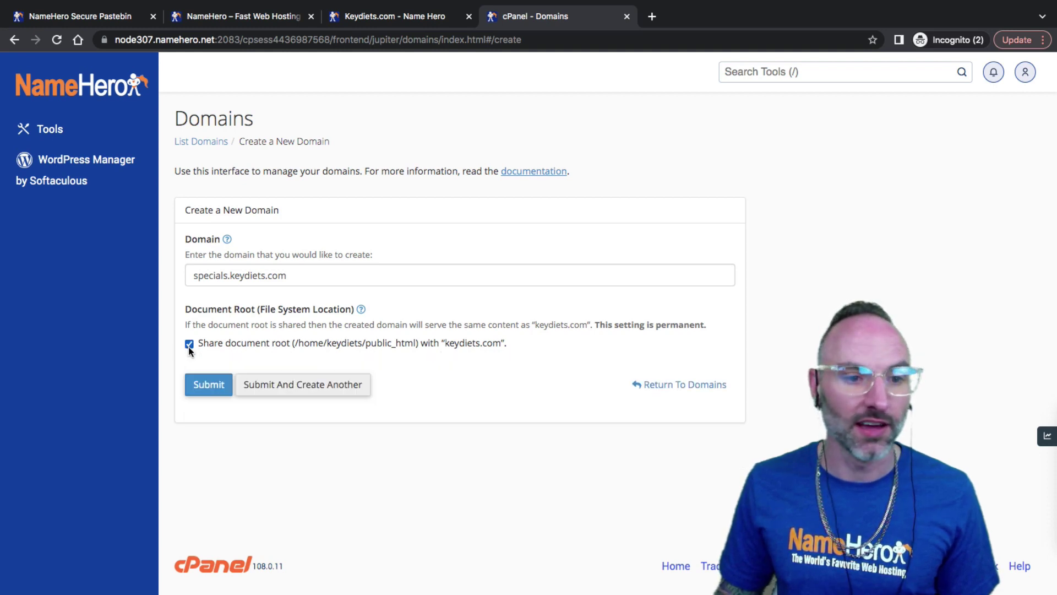
click(188, 345)
drag(569, 346, 188, 346)
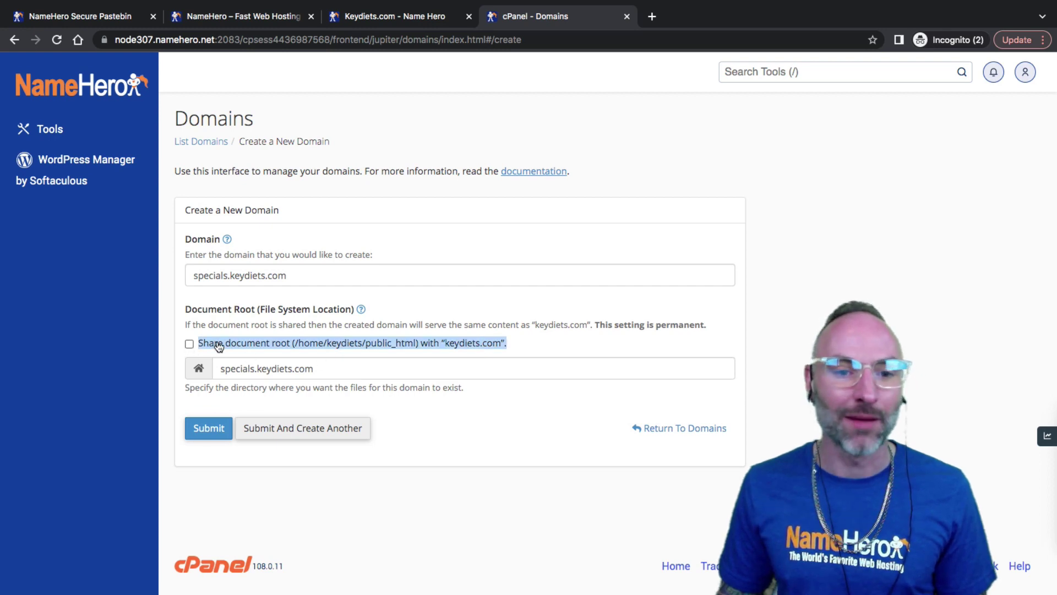
drag(521, 339, 223, 351)
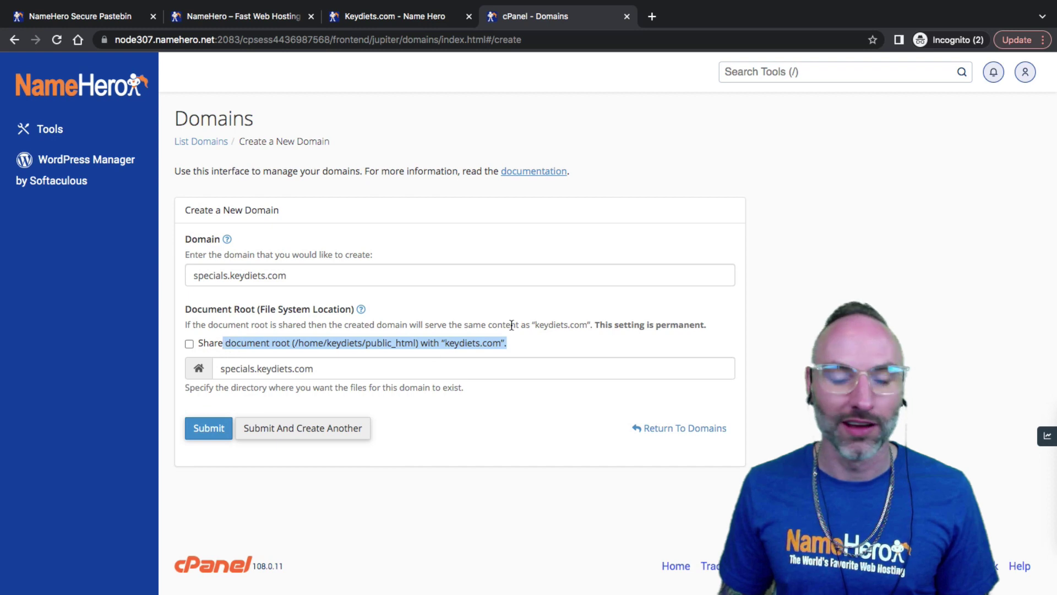
click(537, 346)
click(345, 370)
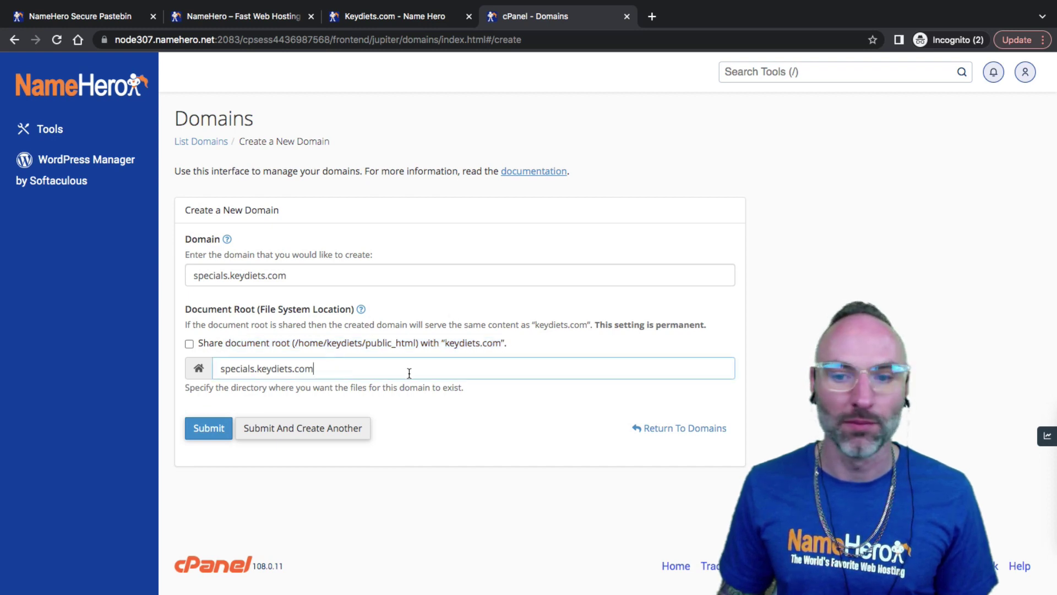
drag(511, 346, 369, 352)
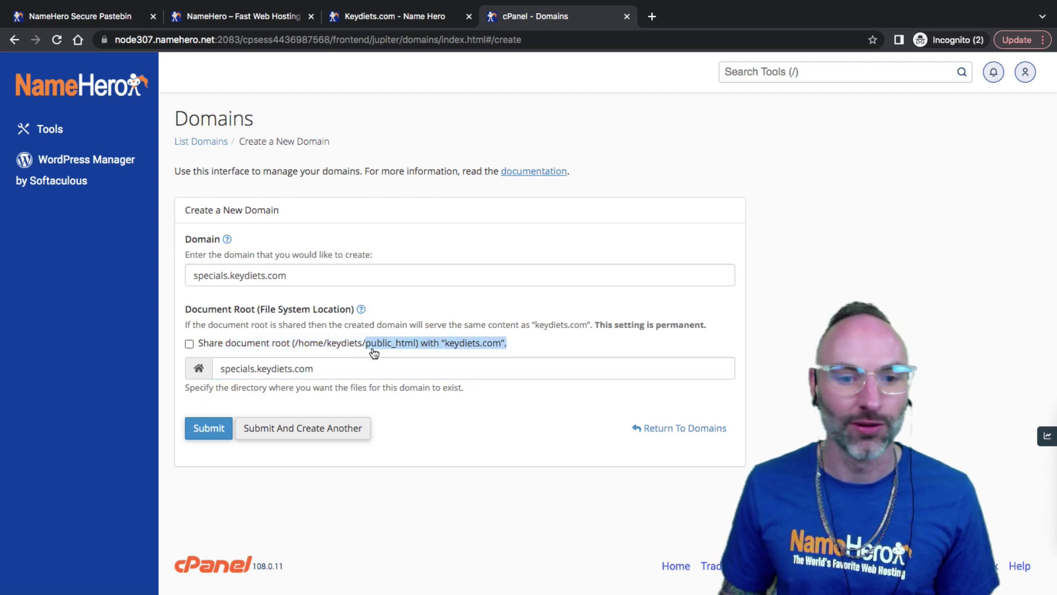
click(368, 374)
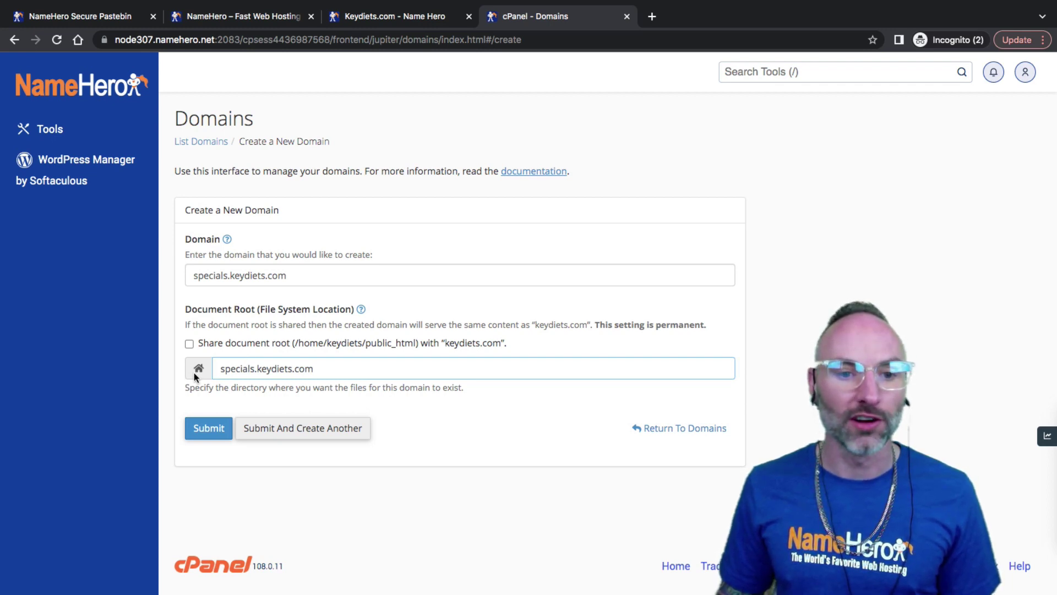
drag(299, 343, 365, 345)
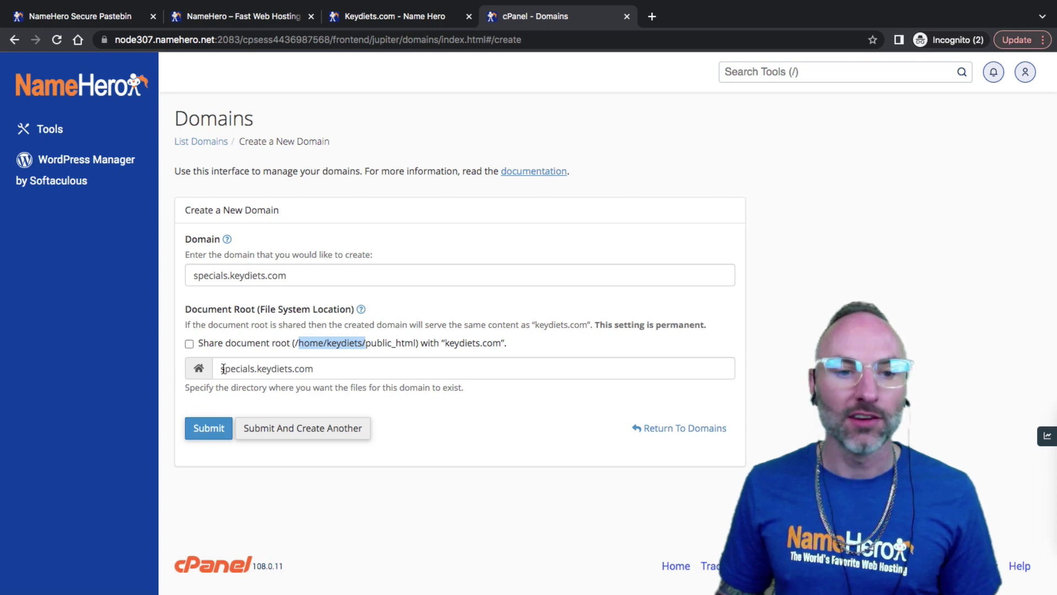
drag(223, 369, 317, 370)
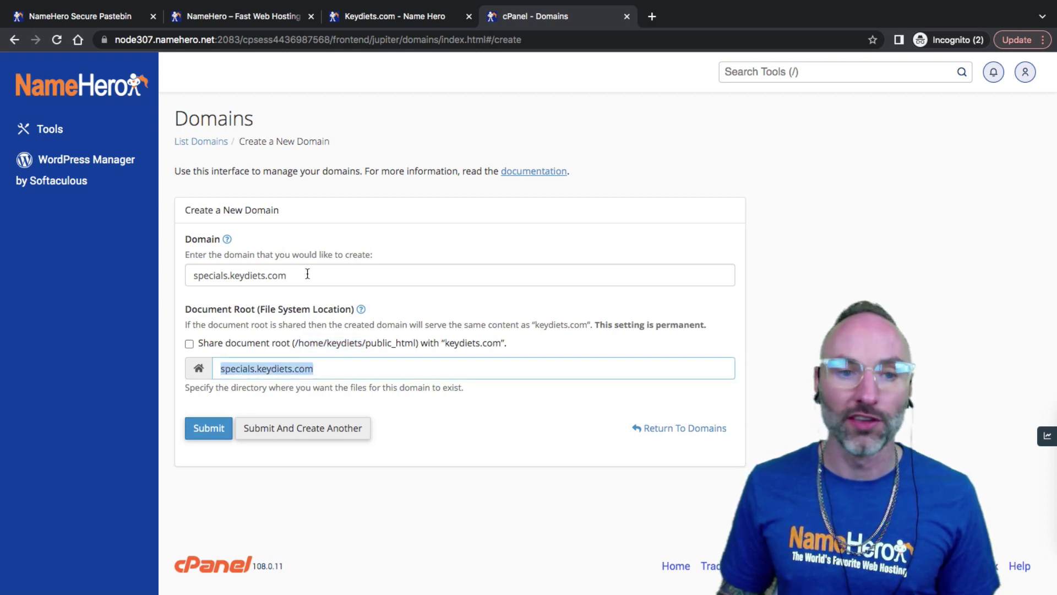
click(308, 274)
click(301, 369)
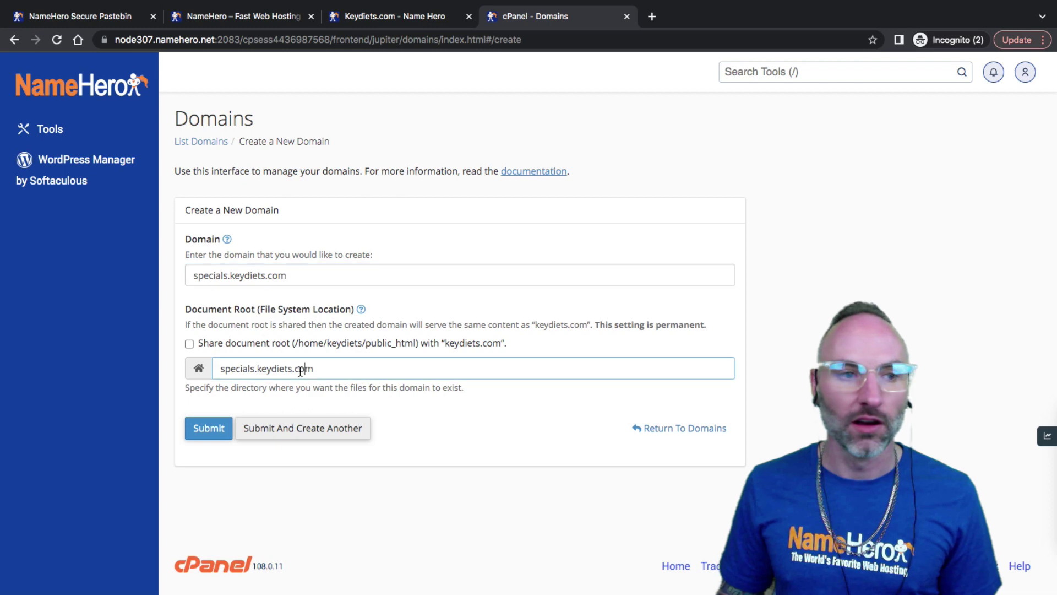
Open cPanel Tools in a new tab and launch File Manager via a 'file' search
super+click(107, 93)
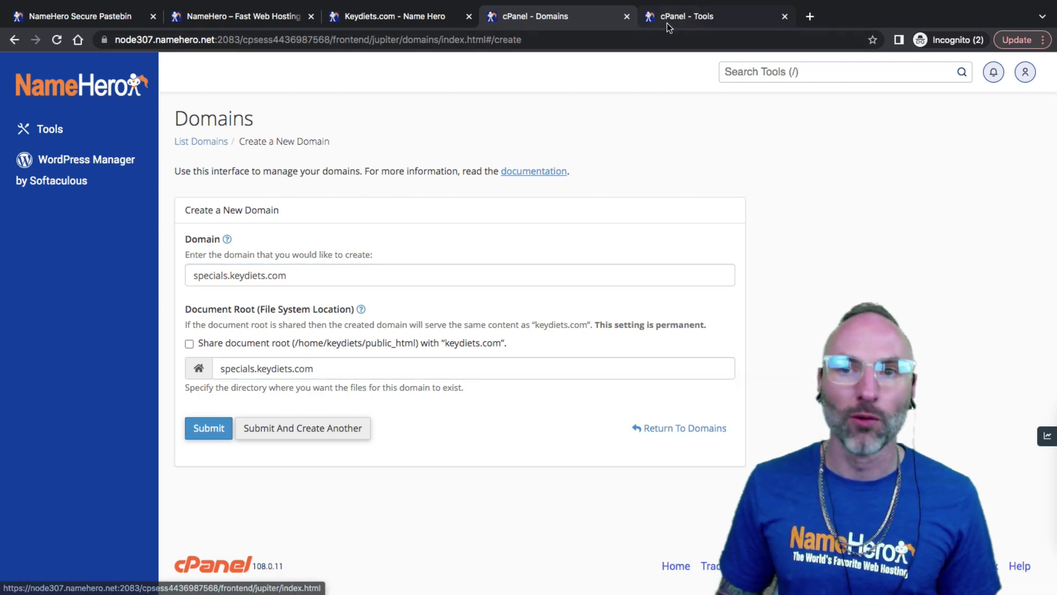
click(667, 19)
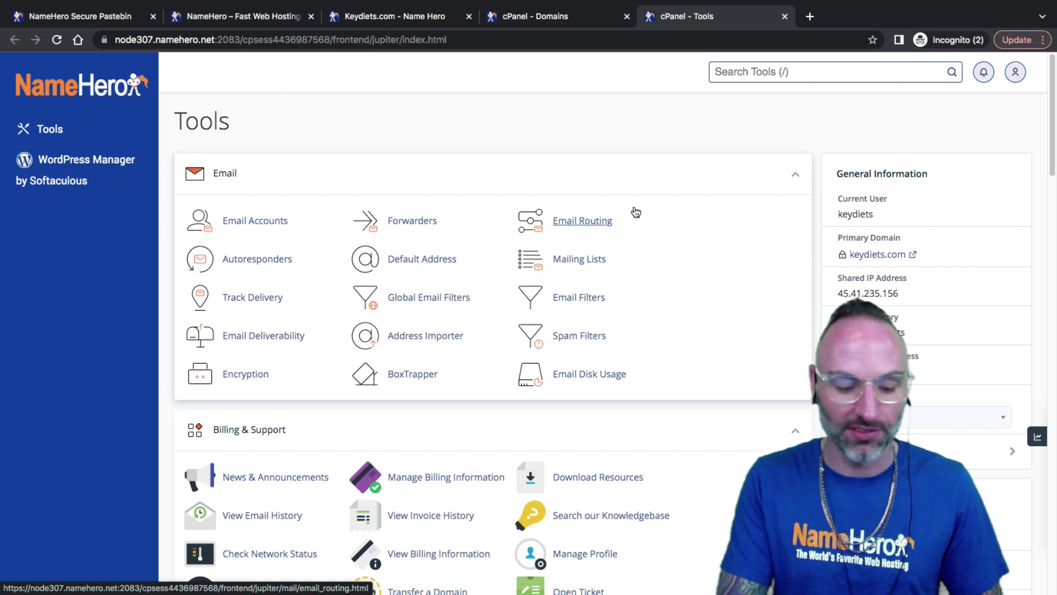
text(file)
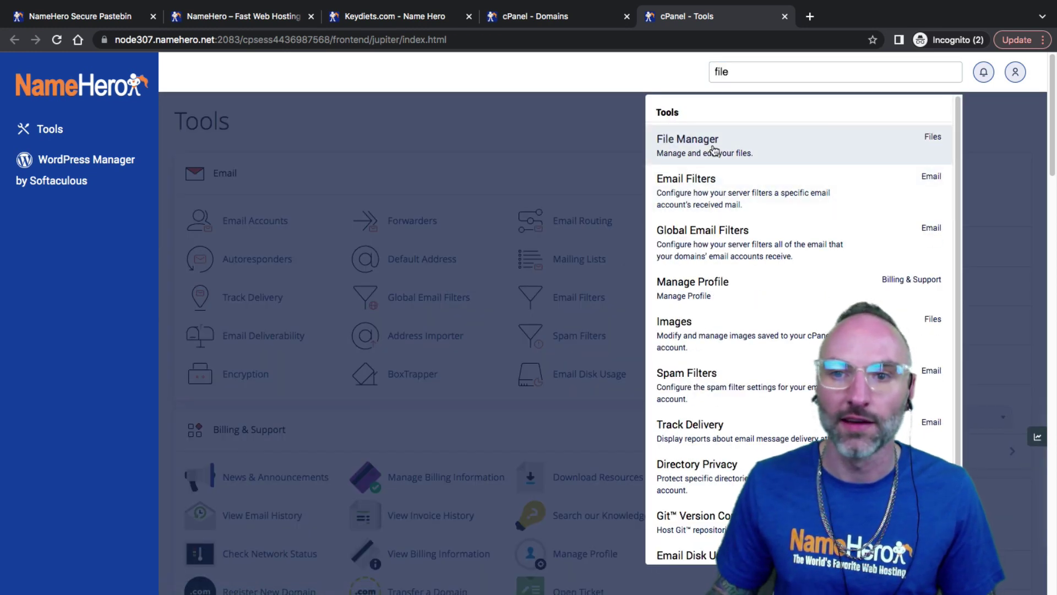
click(699, 147)
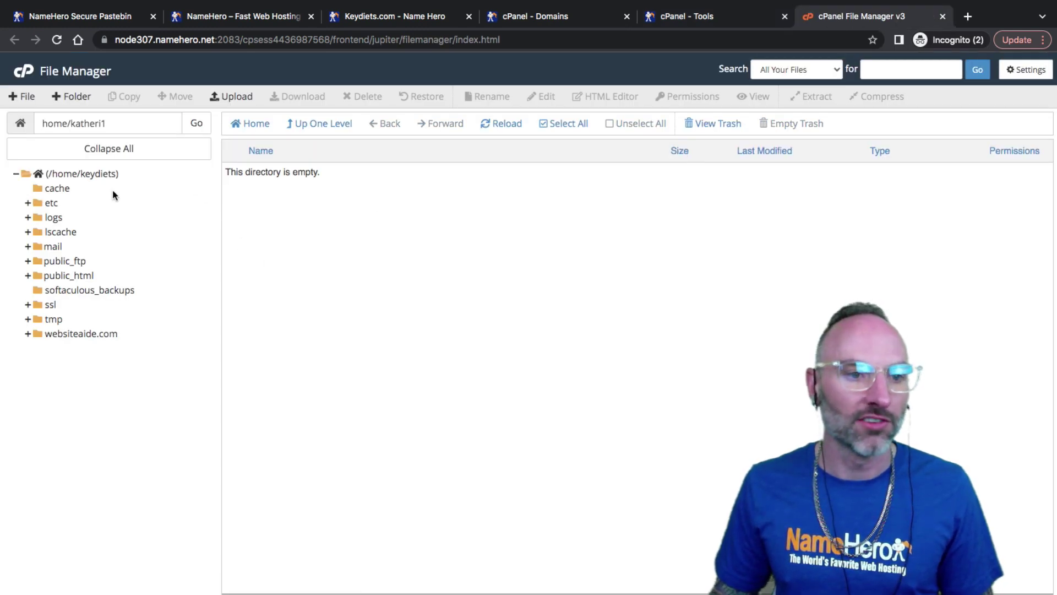
Browse the home directory, enter public_html, then go back up one level
click(83, 174)
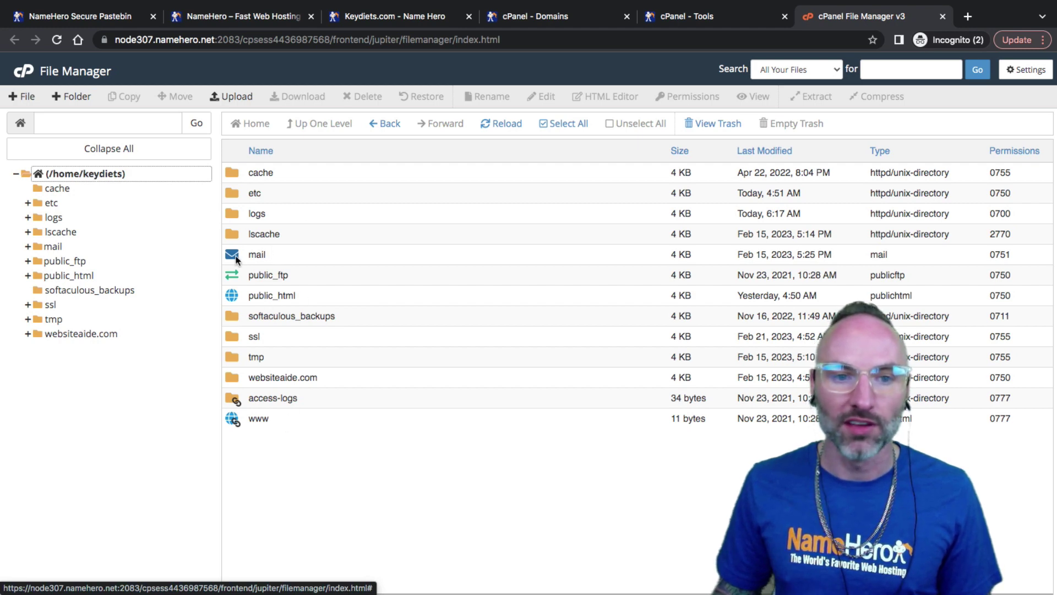
click(285, 379)
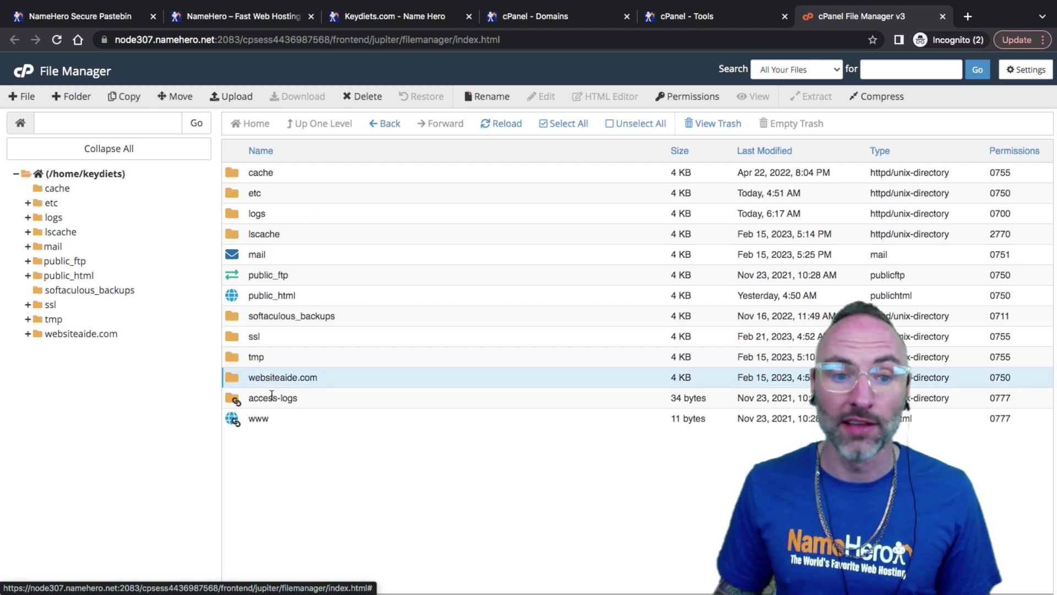
click(271, 397)
click(269, 295)
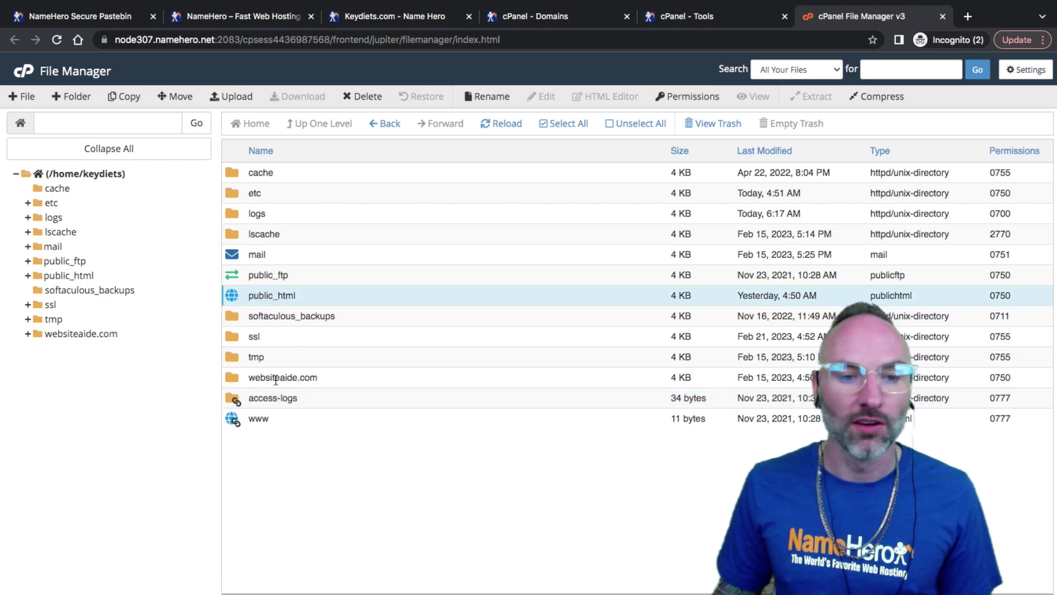
double_click(237, 296)
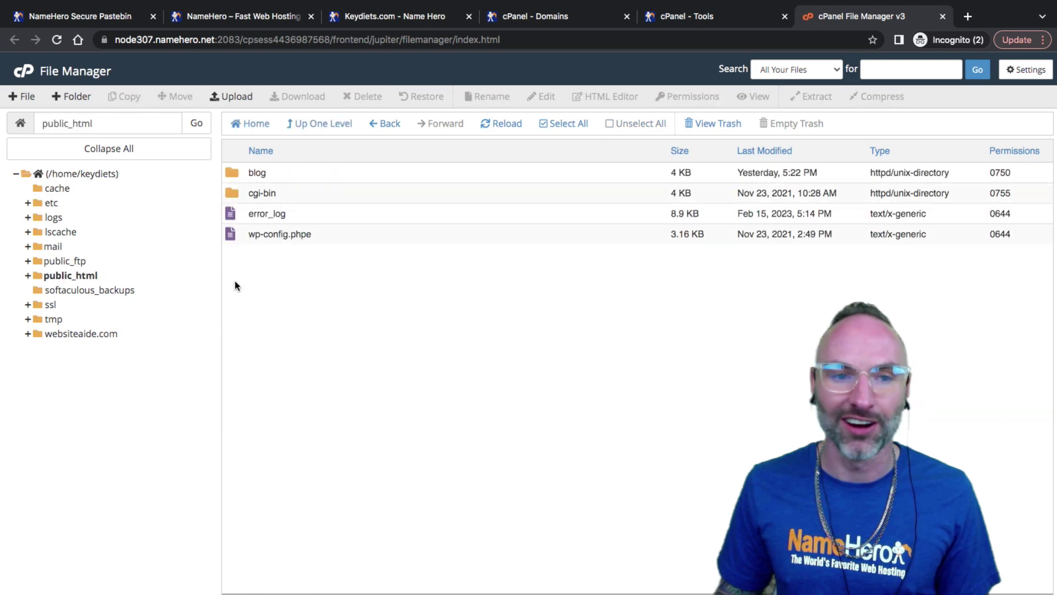
click(314, 124)
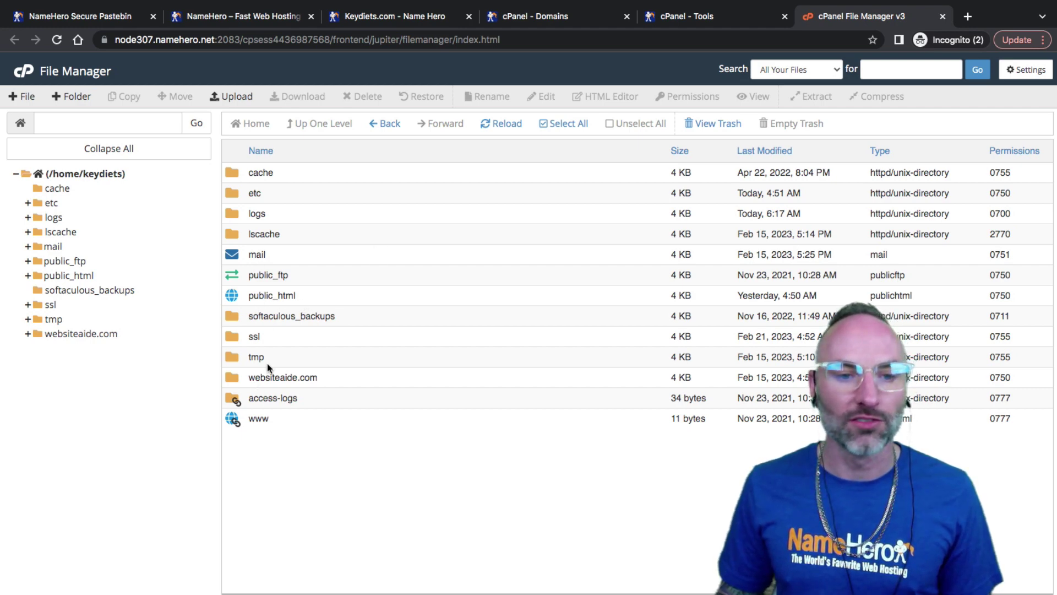
Submit specials.keydiets.com on the Create a New Domain form, getting a subdomain error
click(683, 17)
click(561, 17)
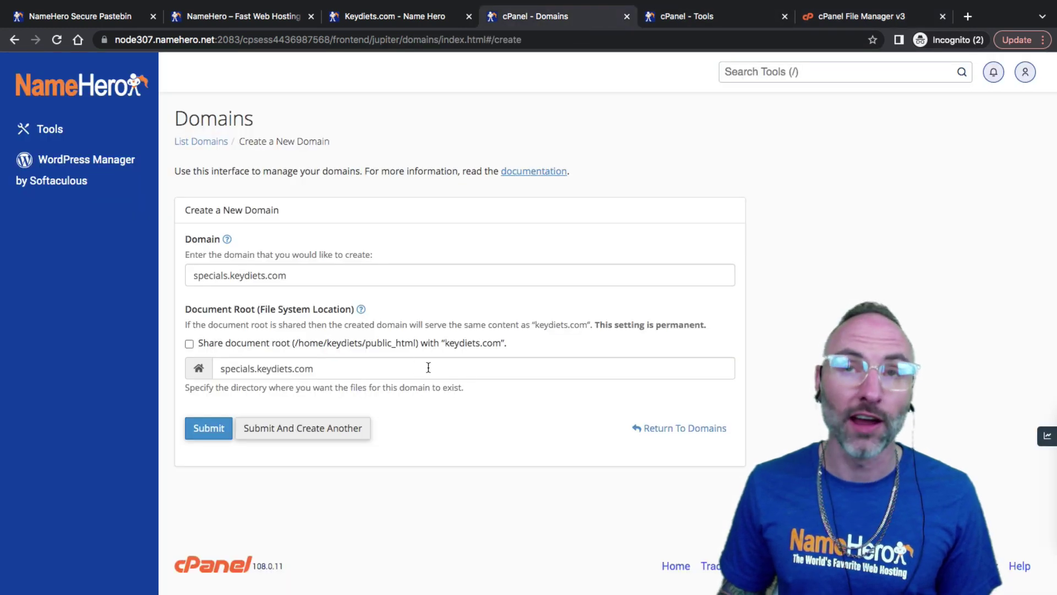
click(208, 439)
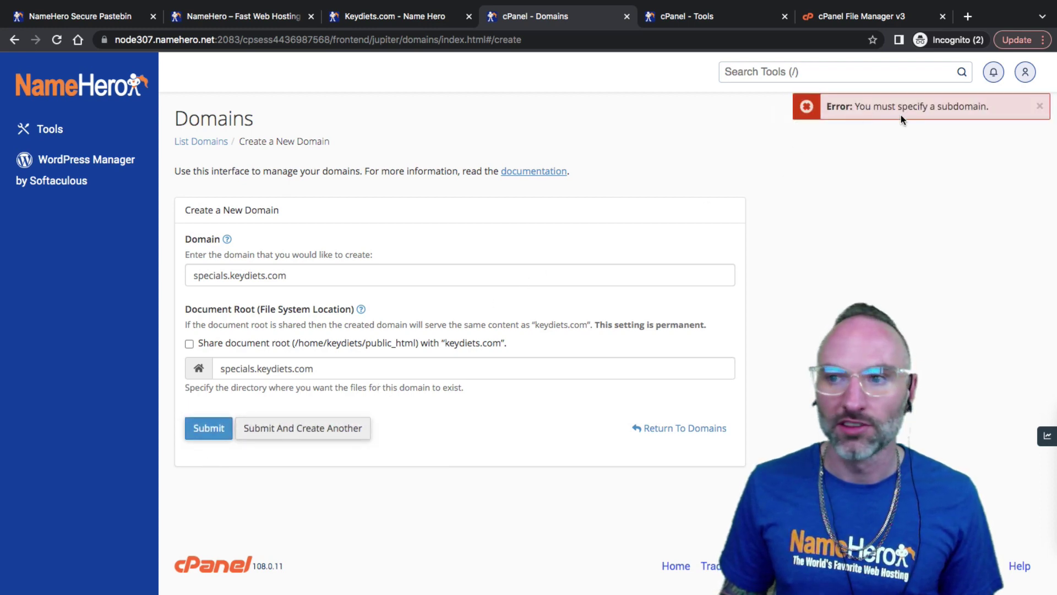
click(293, 370)
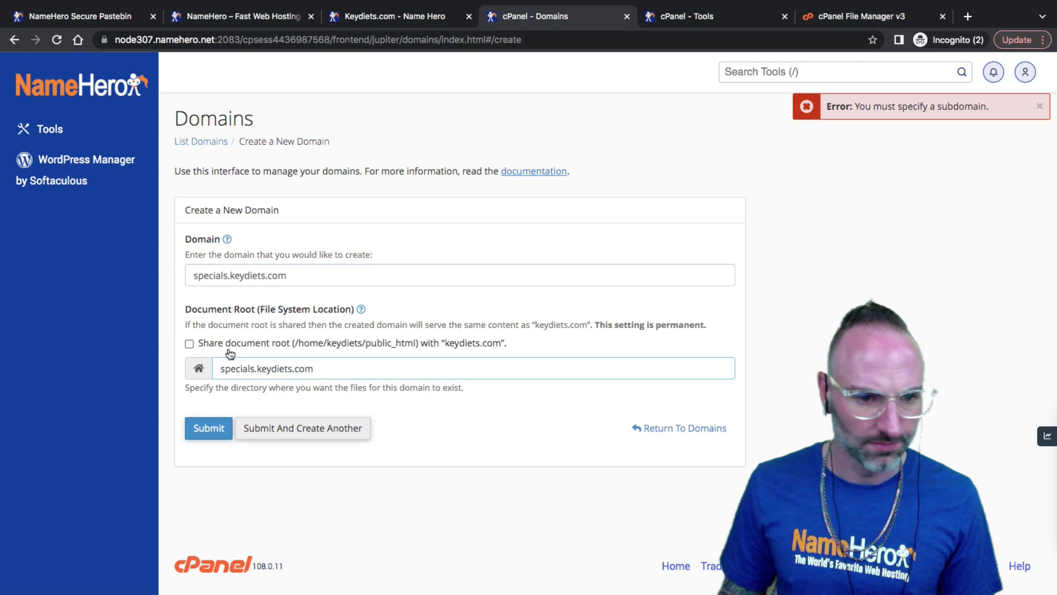
click(217, 431)
Trim the document root to 'specials', resubmit, and delete the domain's specials prefix
click(328, 274)
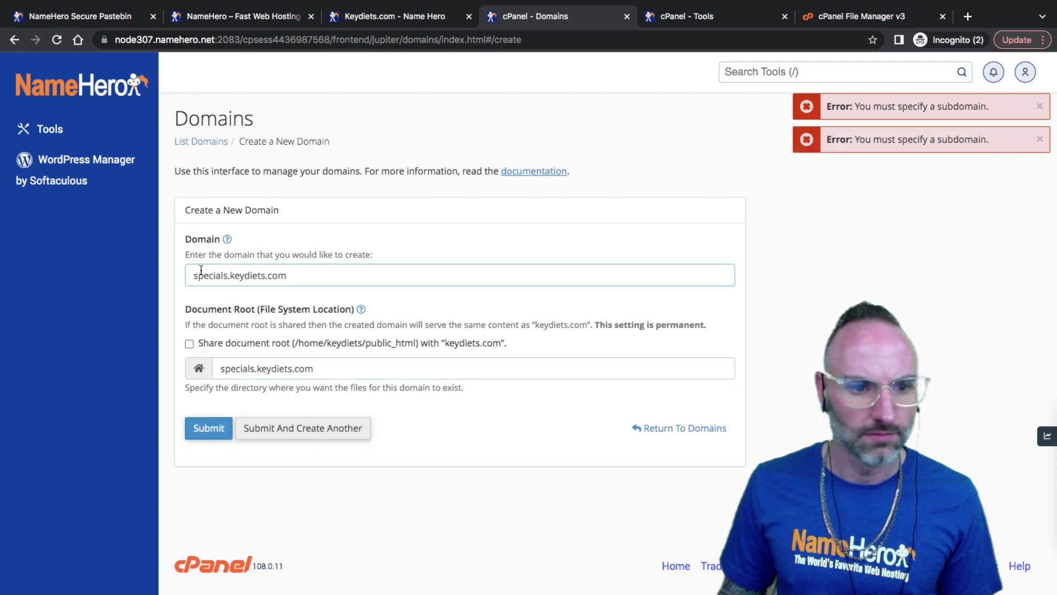
click(809, 165)
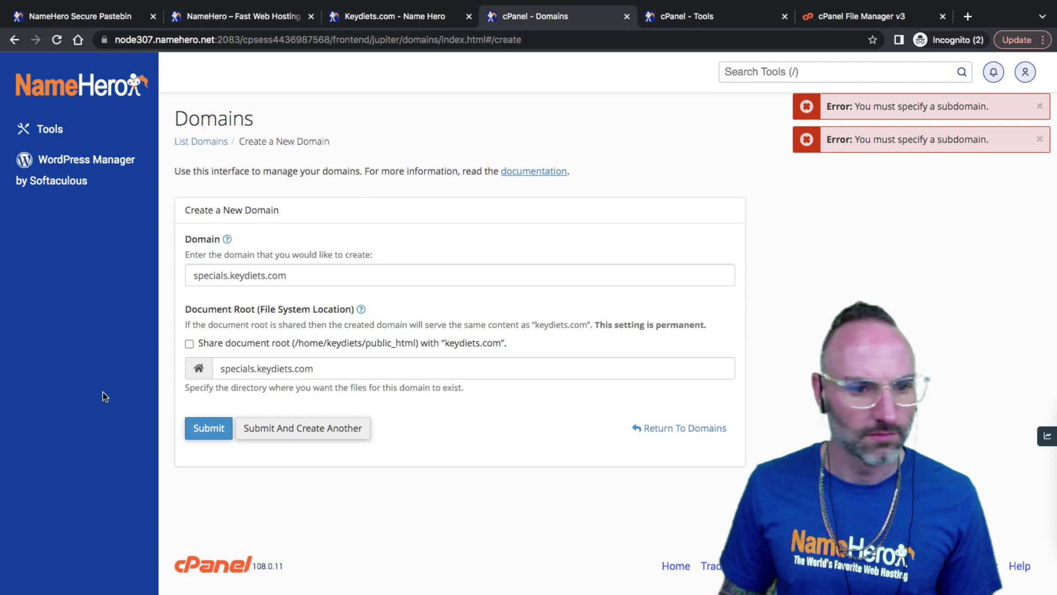
click(286, 427)
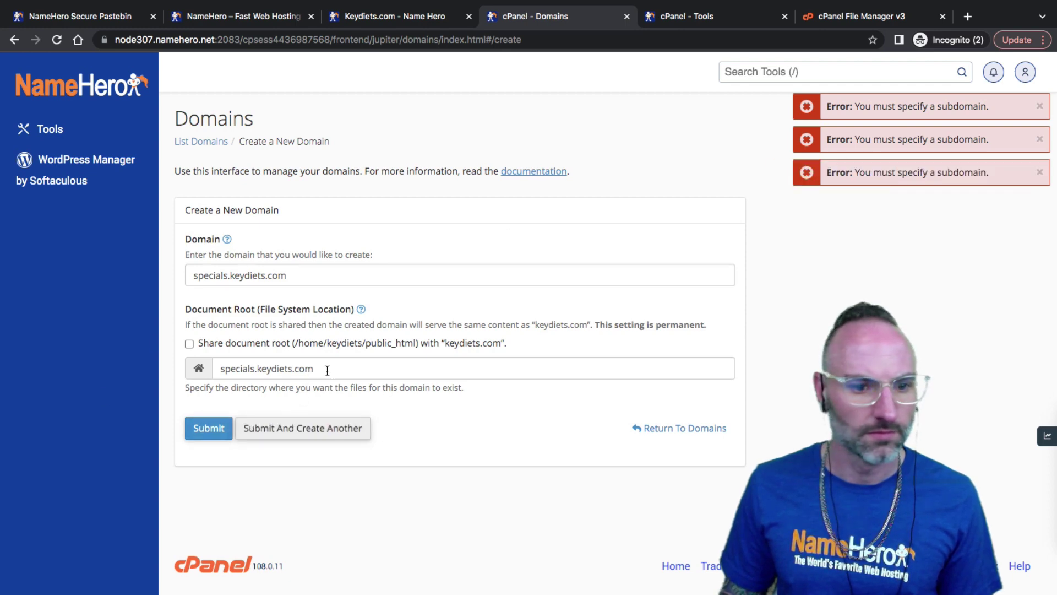
drag(255, 369, 410, 378)
key(BackSpace)
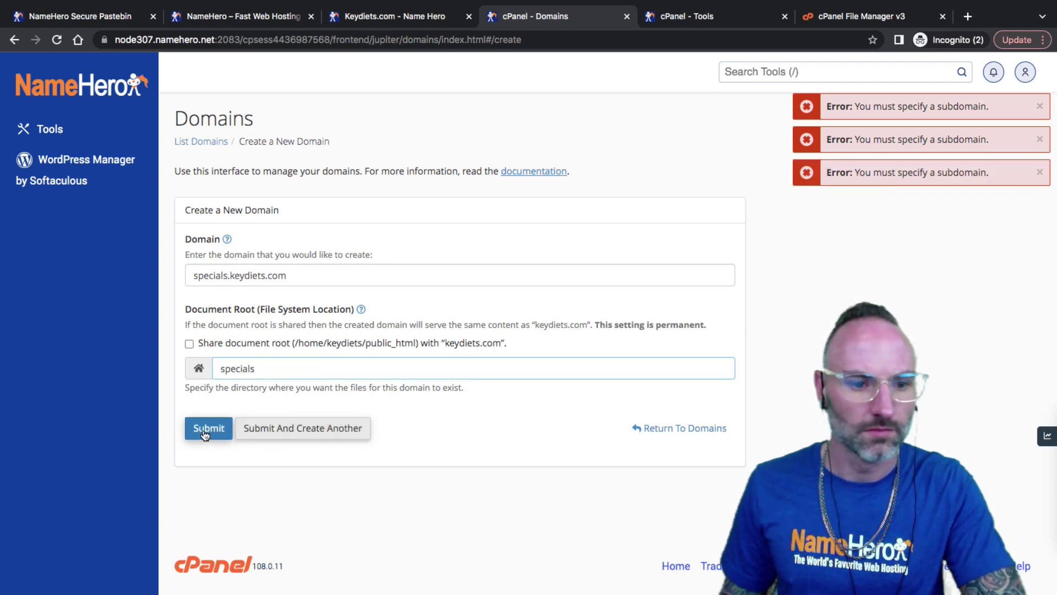
click(204, 432)
key(BackSpace)
key(BackSpace)
key(BackSpace)
key(BackSpace)
key(BackSpace)
key(BackSpace)
key(BackSpace)
key(BackSpace)
key(BackSpace)
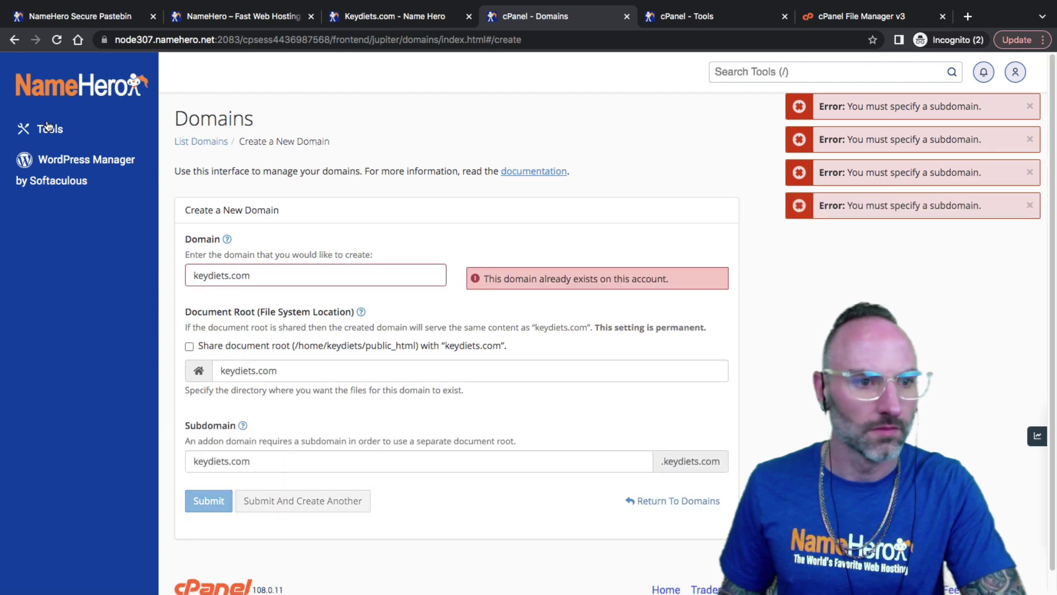
Back on cPanel Tools, search the page text for 'subdomains'
click(48, 127)
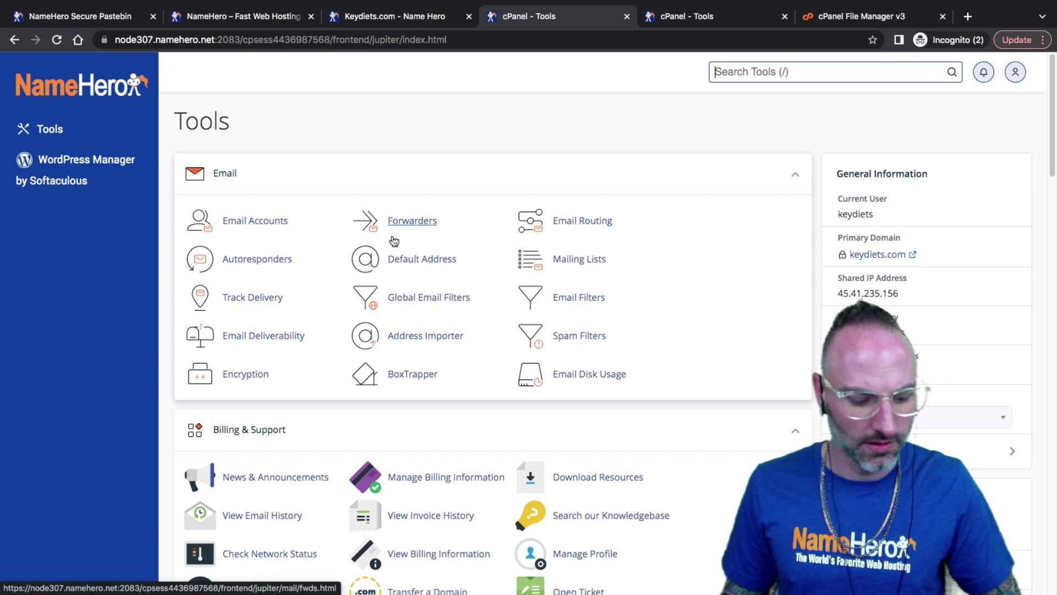
key(ctrl+f)
text(su)
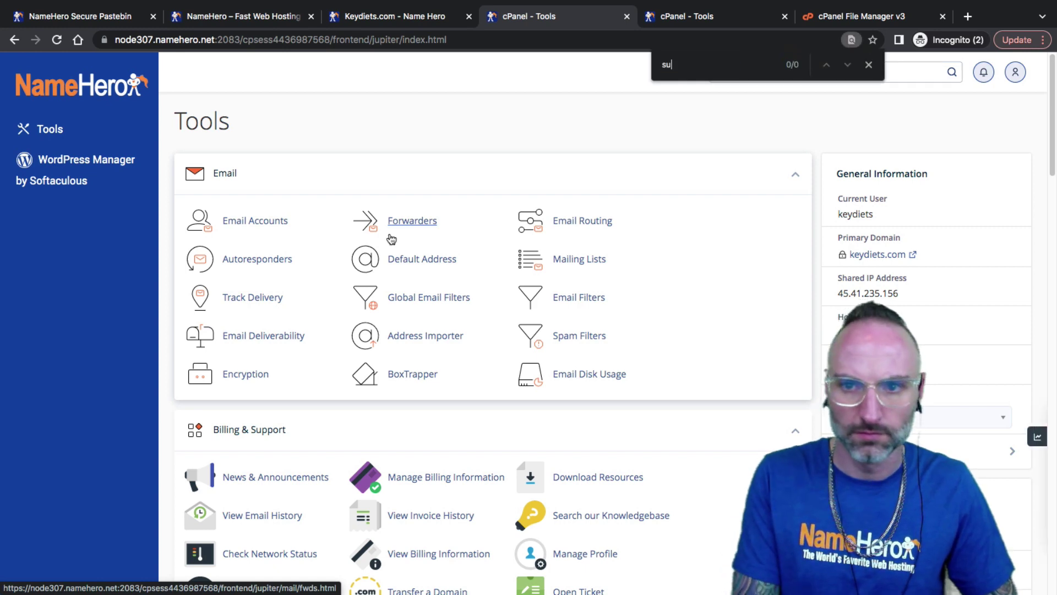
text(bdomains)
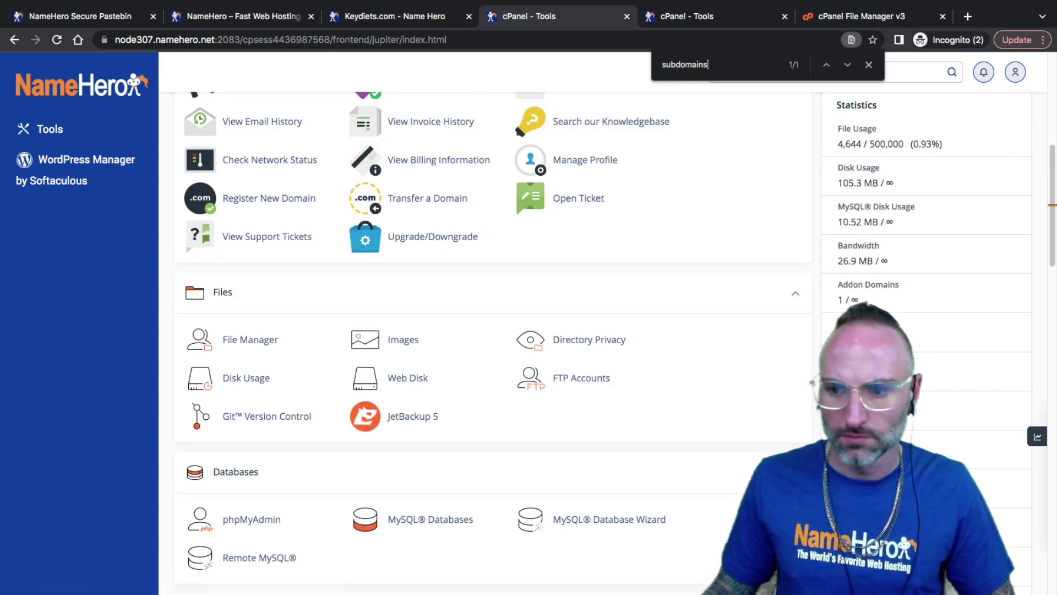
click(869, 65)
scroll(733, 146, up, 7)
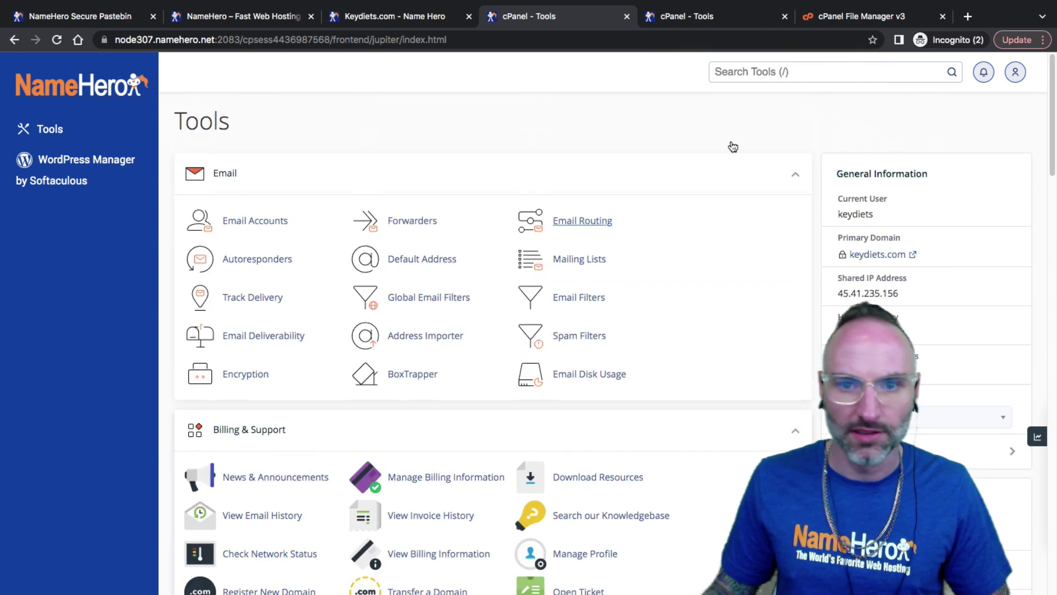
Open the Domains list through a 'domain' tool search
click(746, 71)
text(domain)
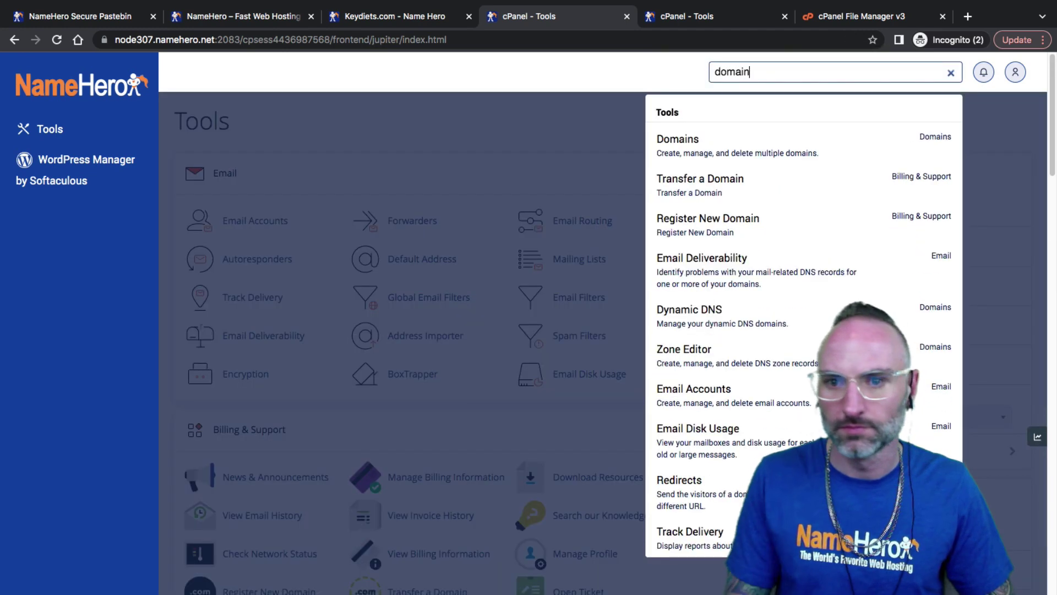
click(725, 153)
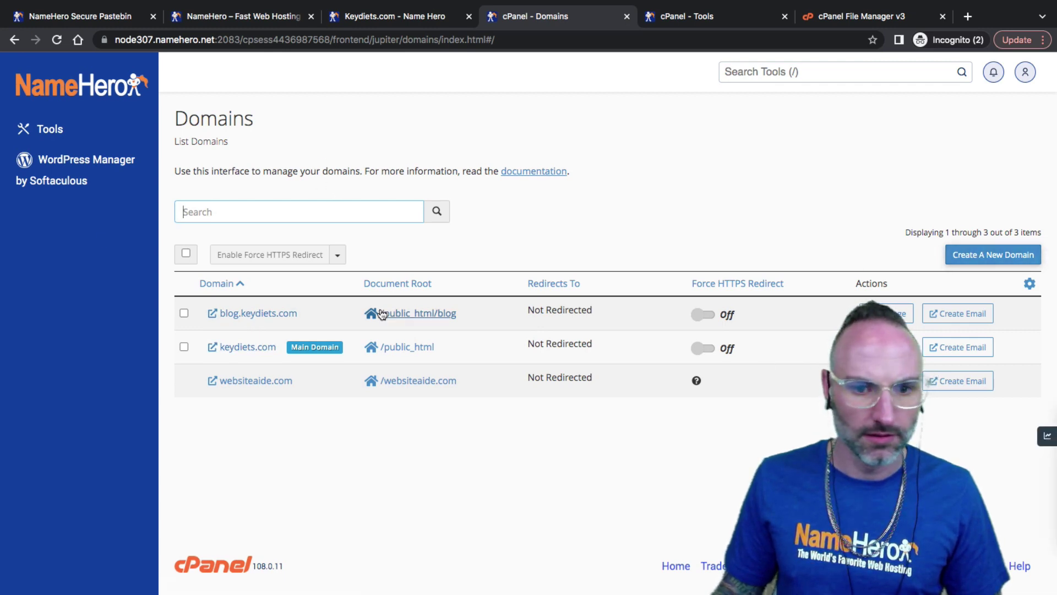
Add specials.keydiets.com as a new domain with document root /specials.keydiets.com
click(959, 256)
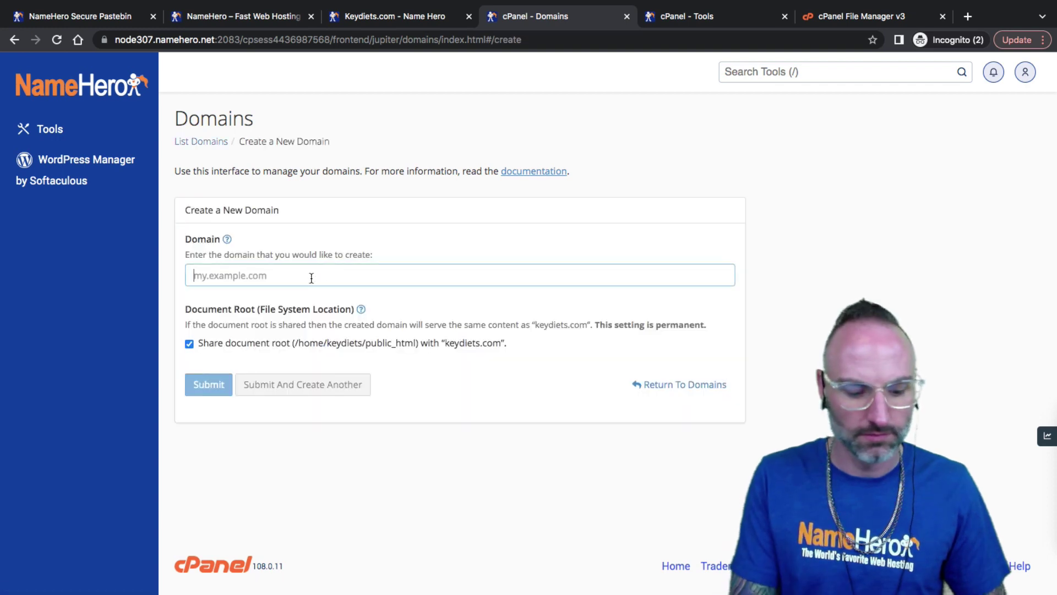
text(specials.ke)
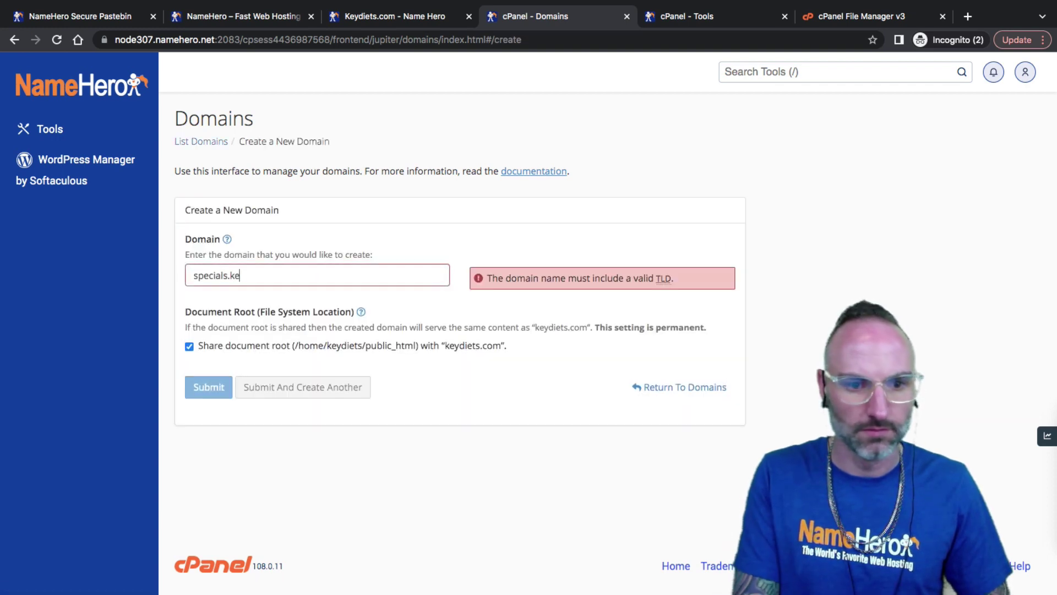
text(ydiets.com)
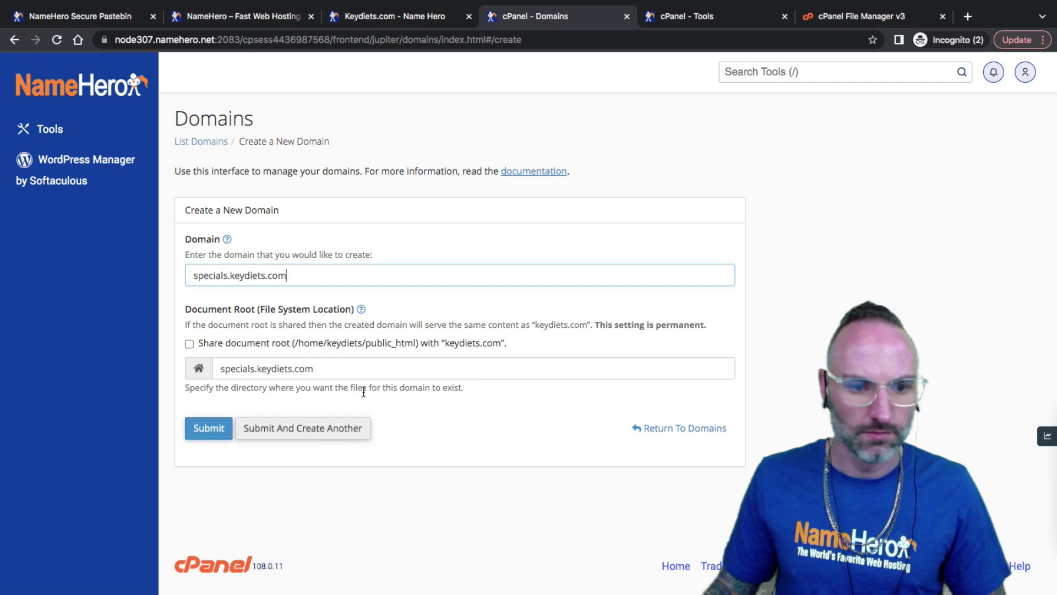
click(205, 429)
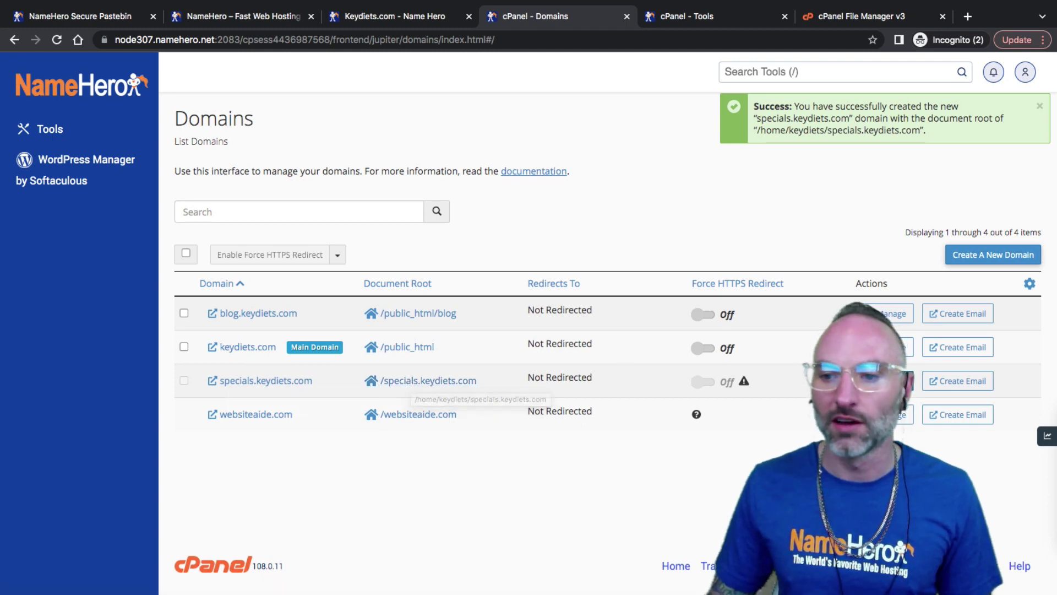
Open the redirect setup and choose specials.keydiets.com as the domain to redirect
click(889, 380)
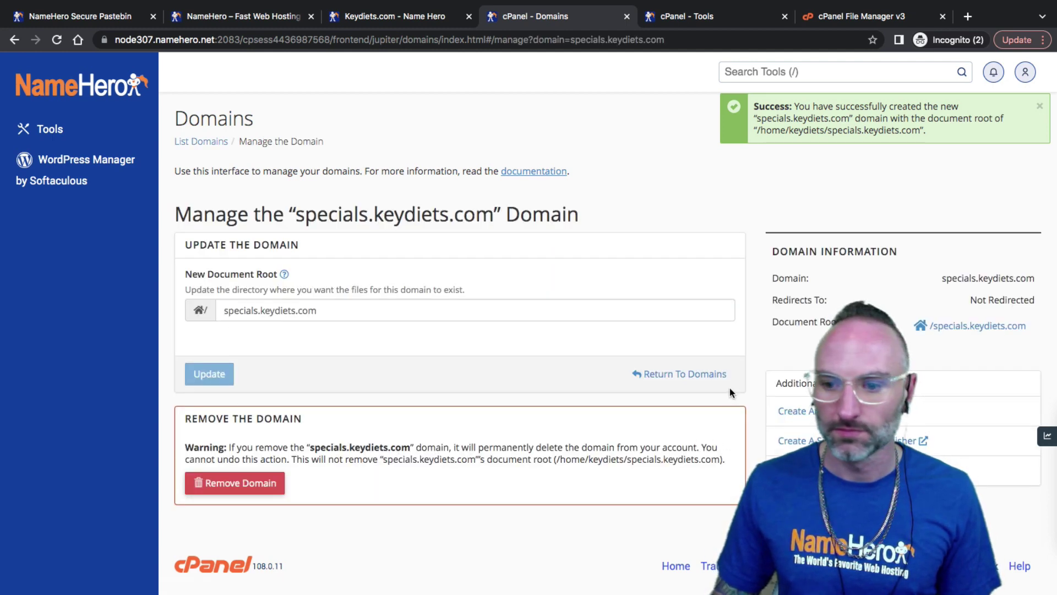
click(815, 470)
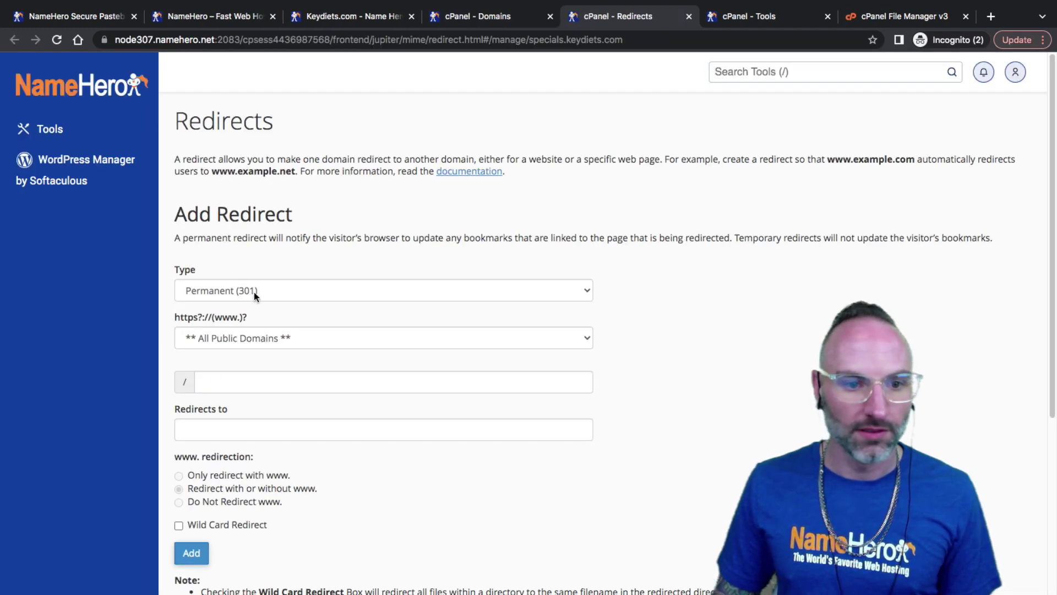
click(253, 292)
click(257, 337)
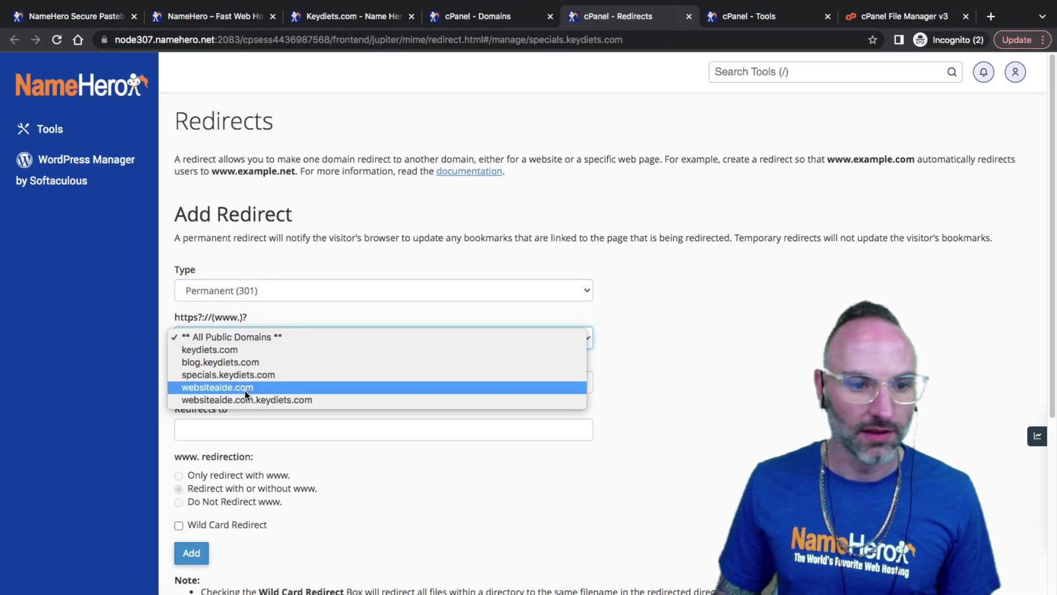
click(250, 374)
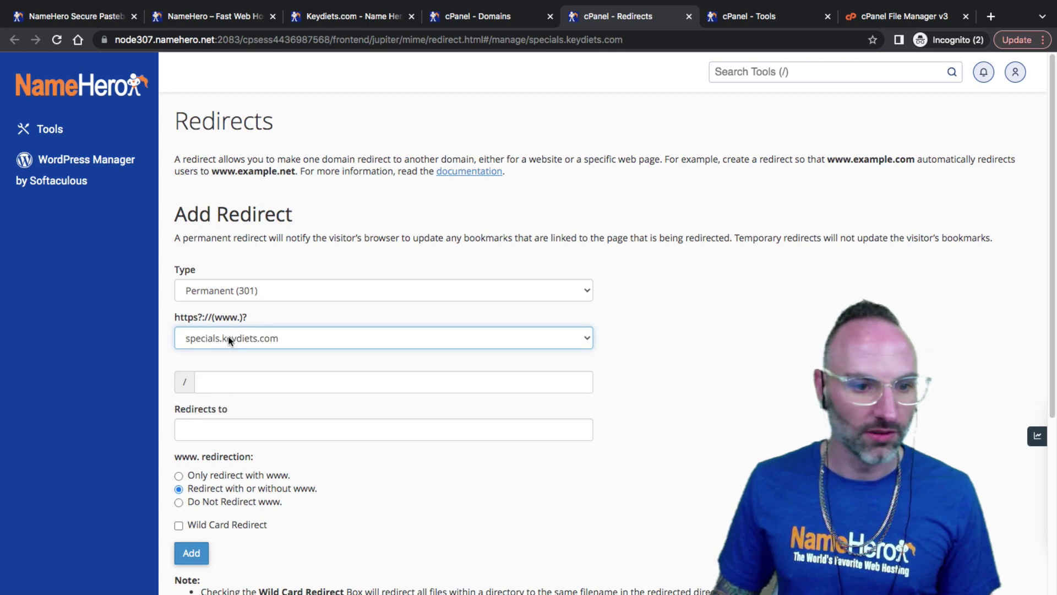
click(234, 385)
click(300, 425)
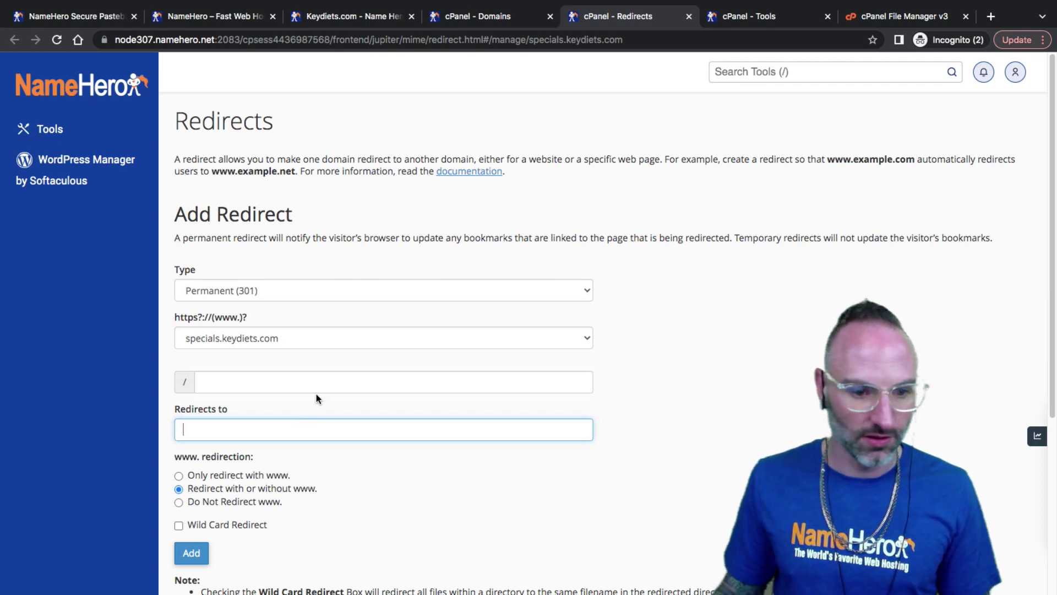
text(ht)
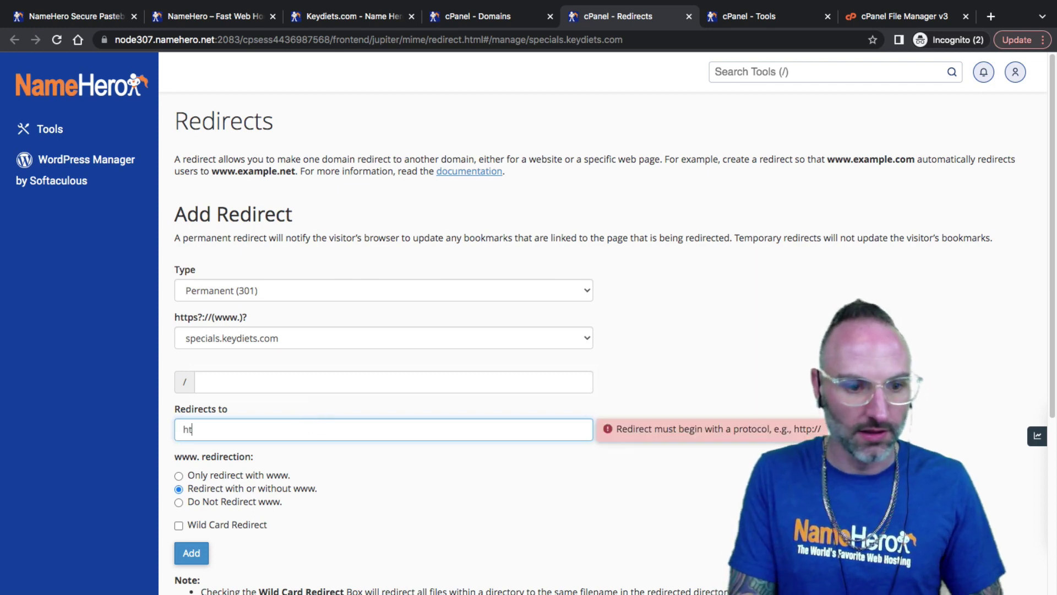
text(tps://www.keydiets.com)
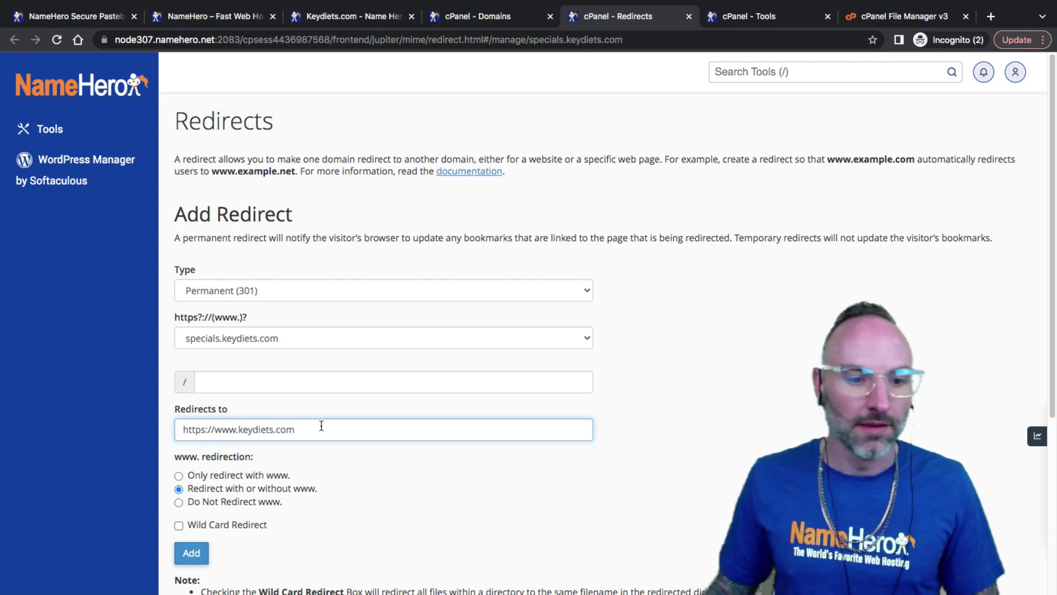
scroll(321, 425, down, 5)
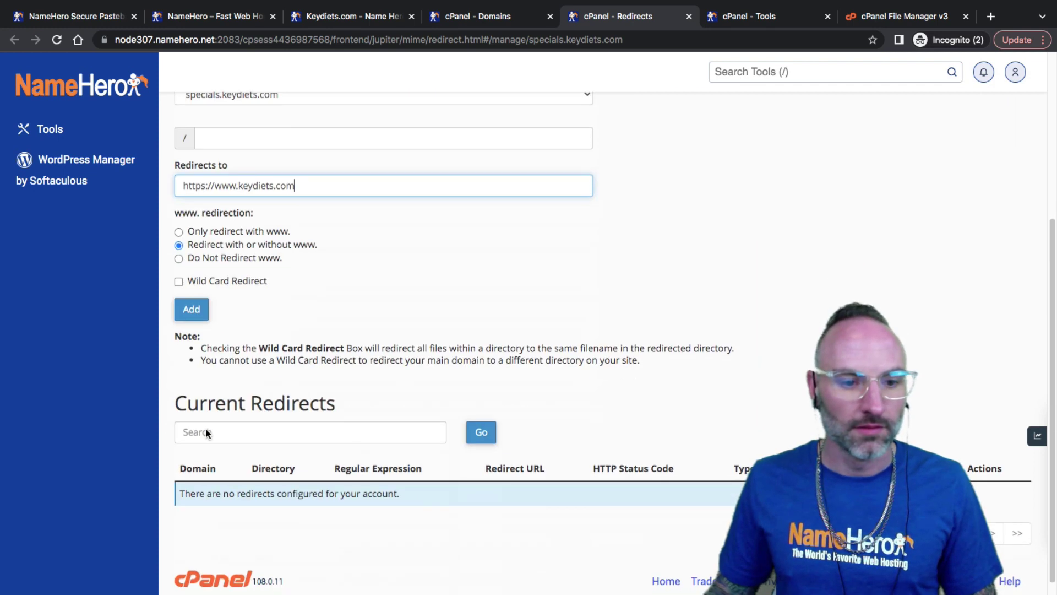
click(213, 282)
click(196, 310)
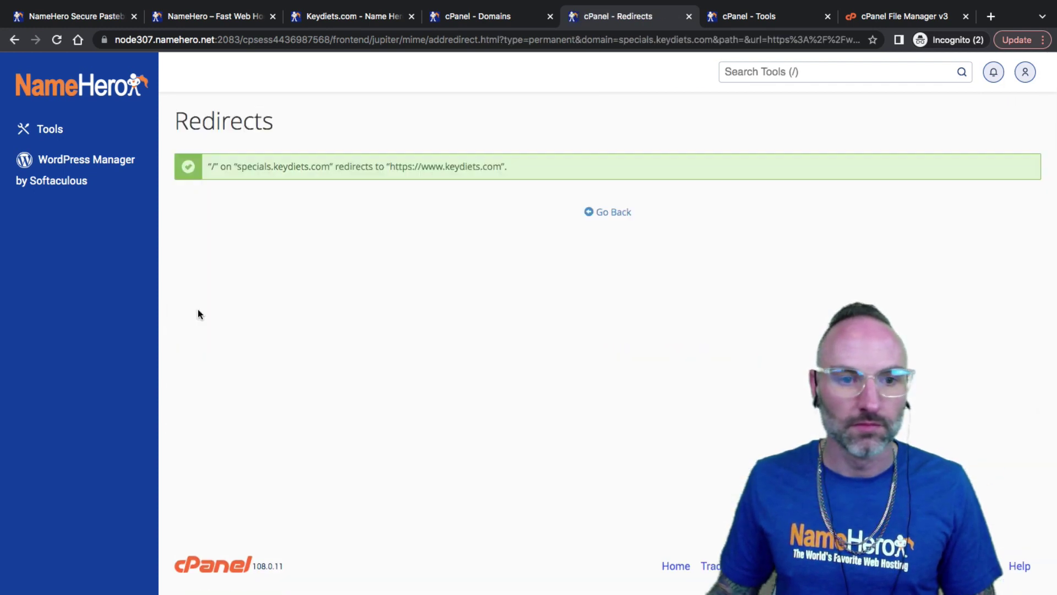
drag(240, 167, 485, 165)
click(616, 213)
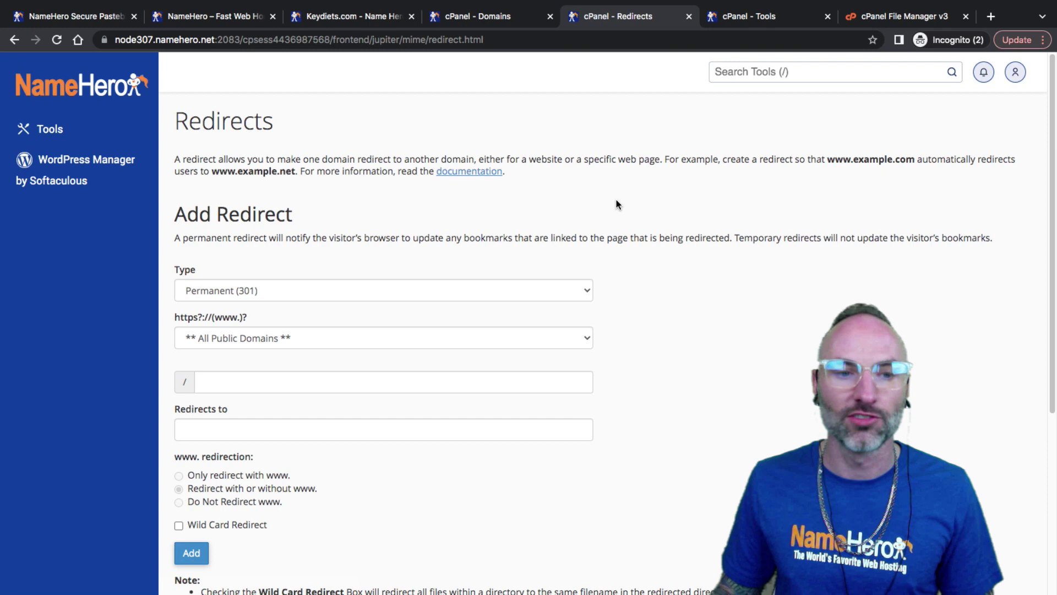
From Tools, open Email Accounts and start a new account on keydiets.com
click(493, 17)
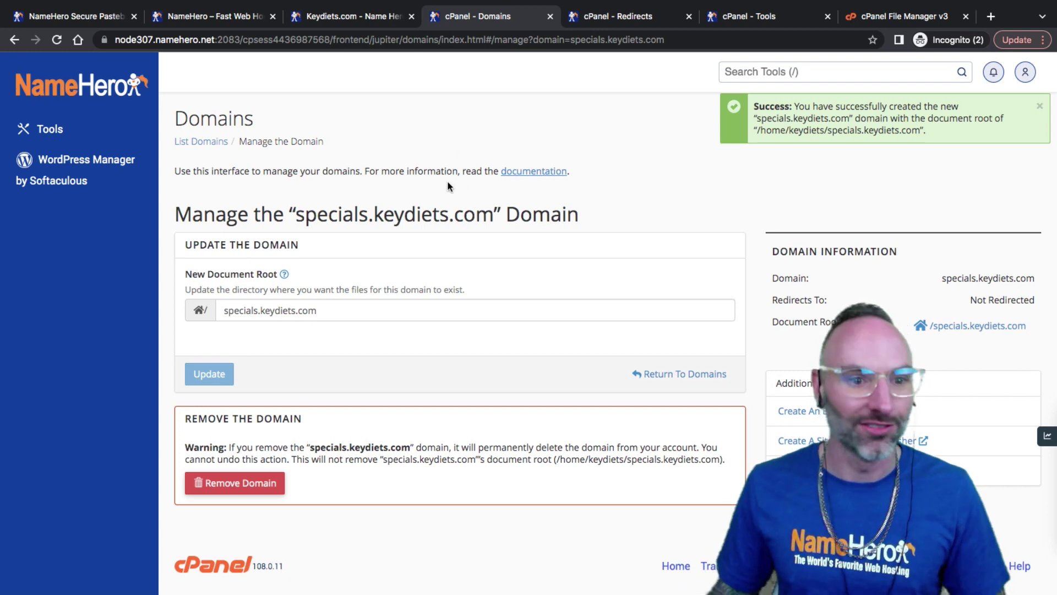
click(50, 132)
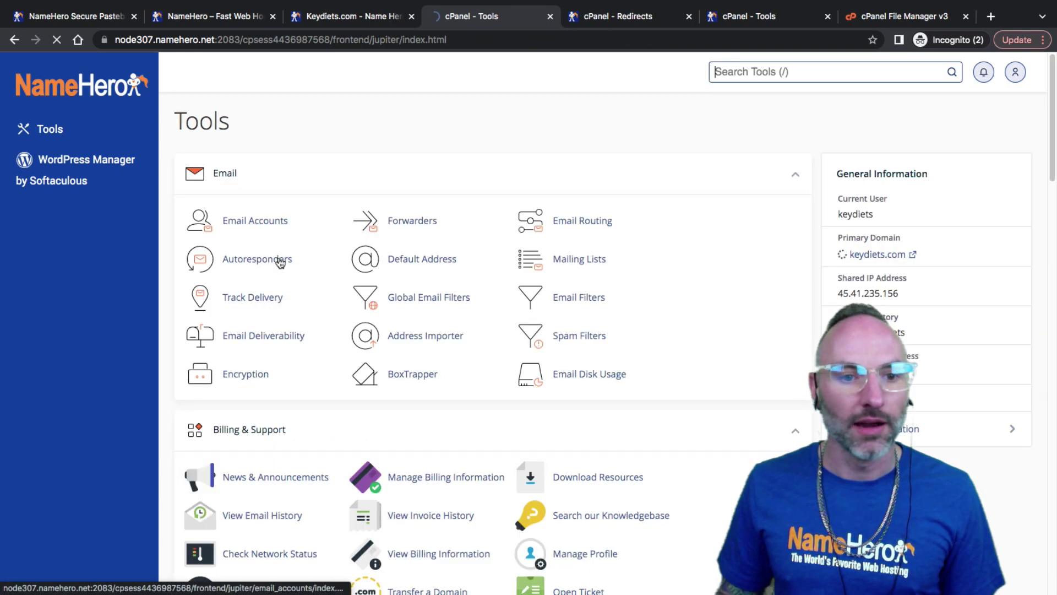
click(233, 312)
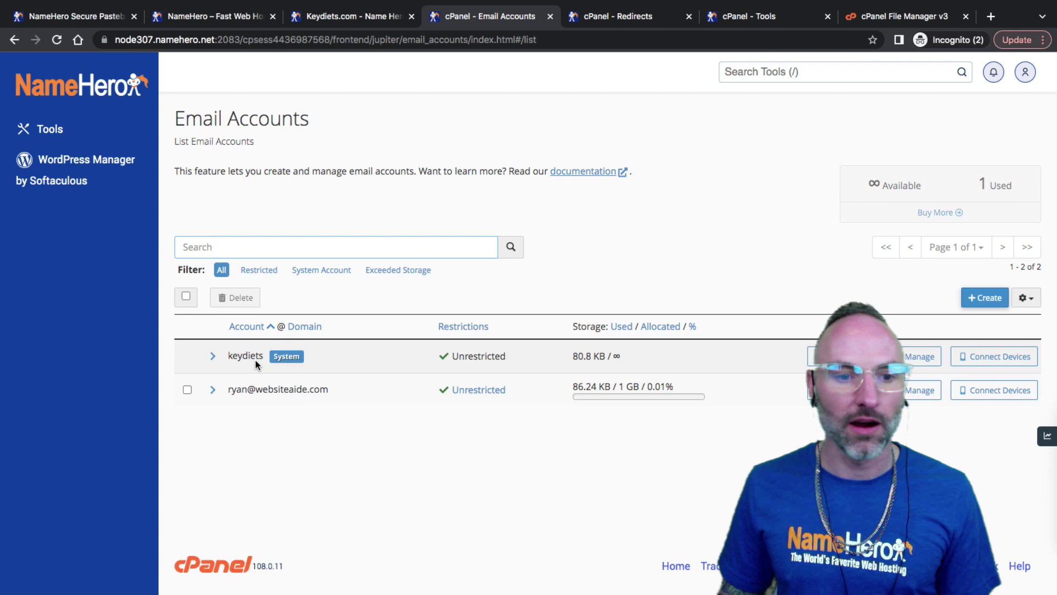
click(260, 395)
double_click(292, 388)
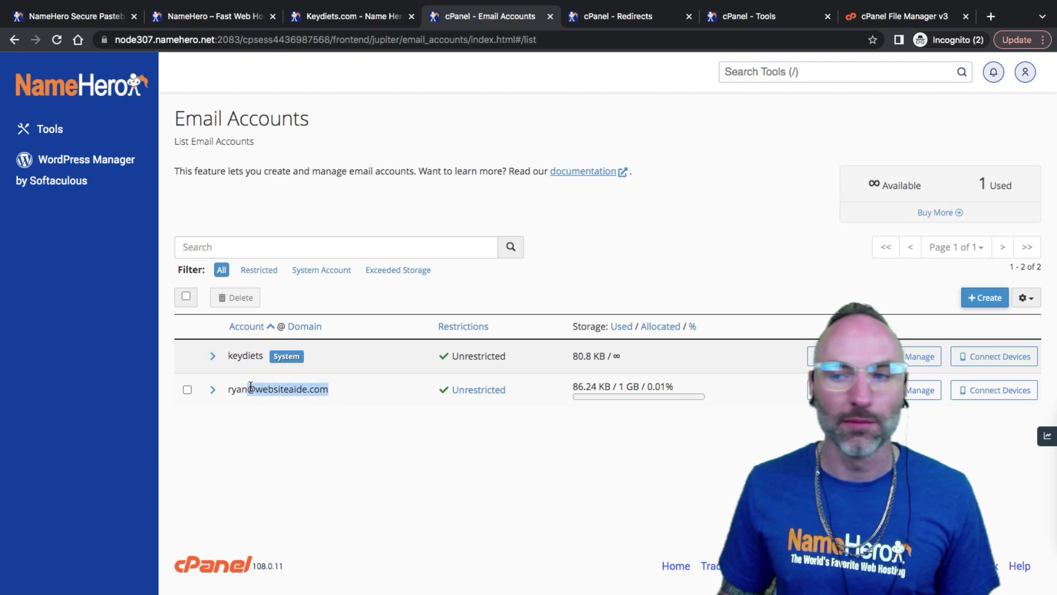
click(989, 298)
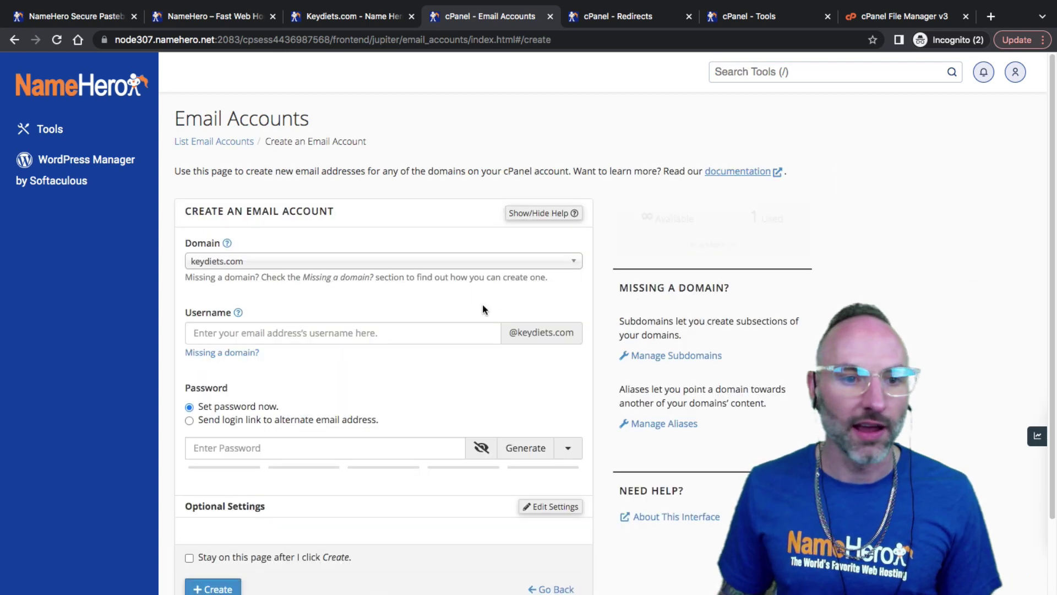
Choose specials.keydiets.com as the mailbox domain and enter the mailbox username
click(216, 262)
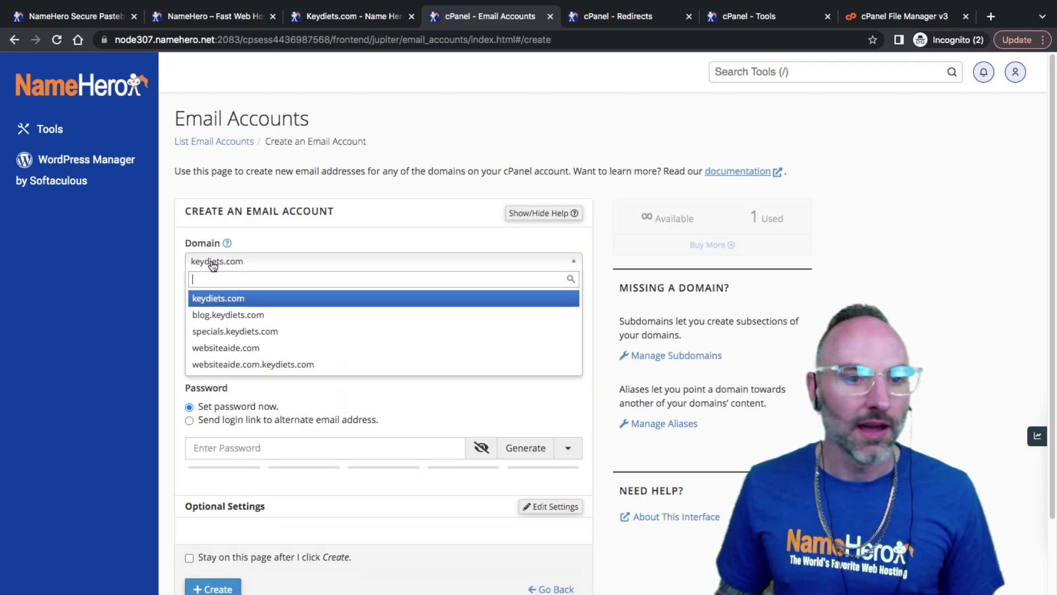
click(228, 333)
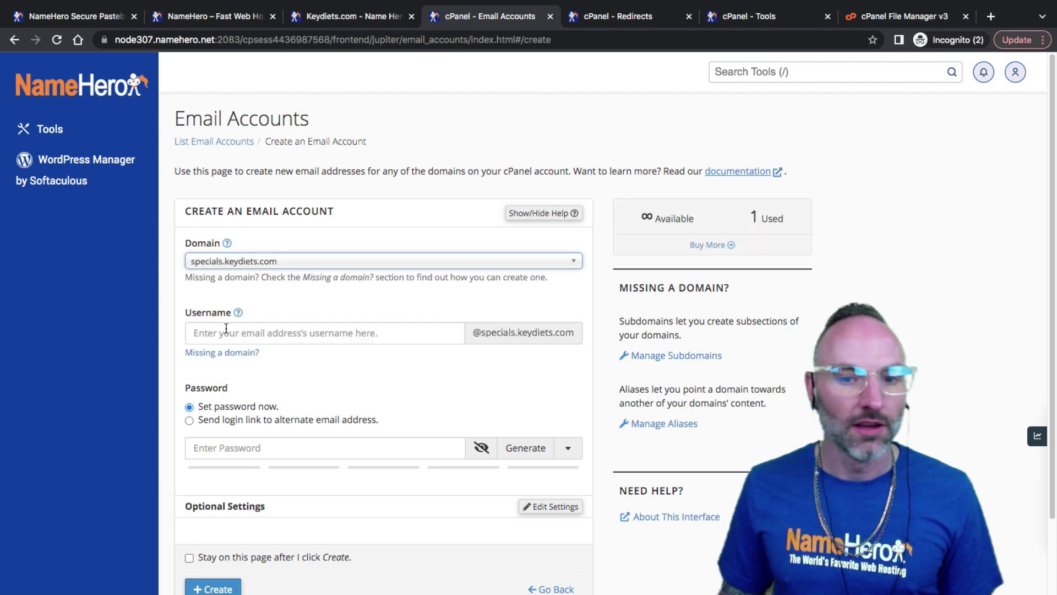
click(225, 330)
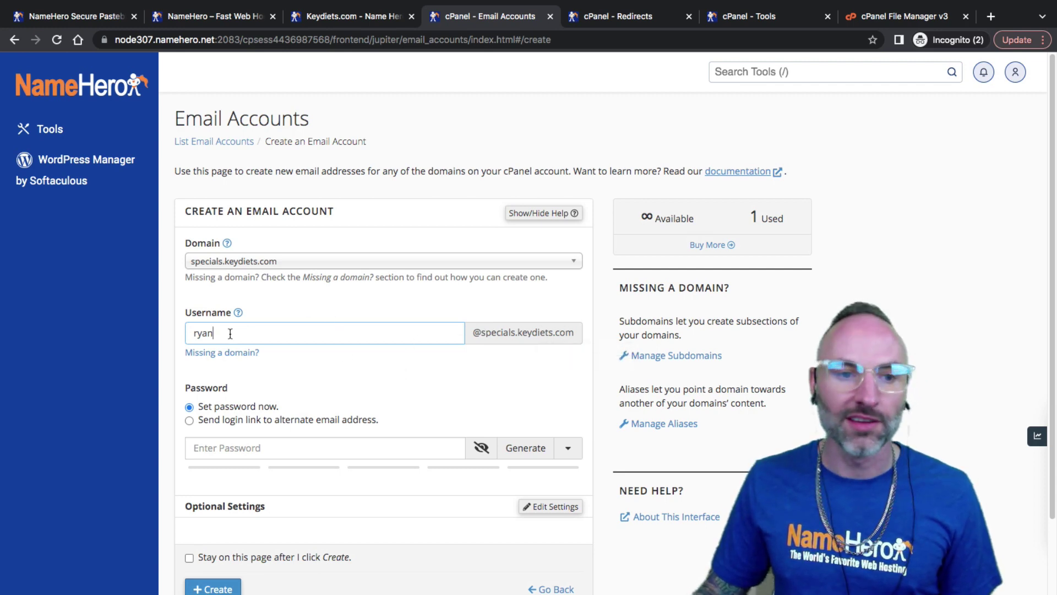
drag(517, 331, 573, 334)
click(573, 333)
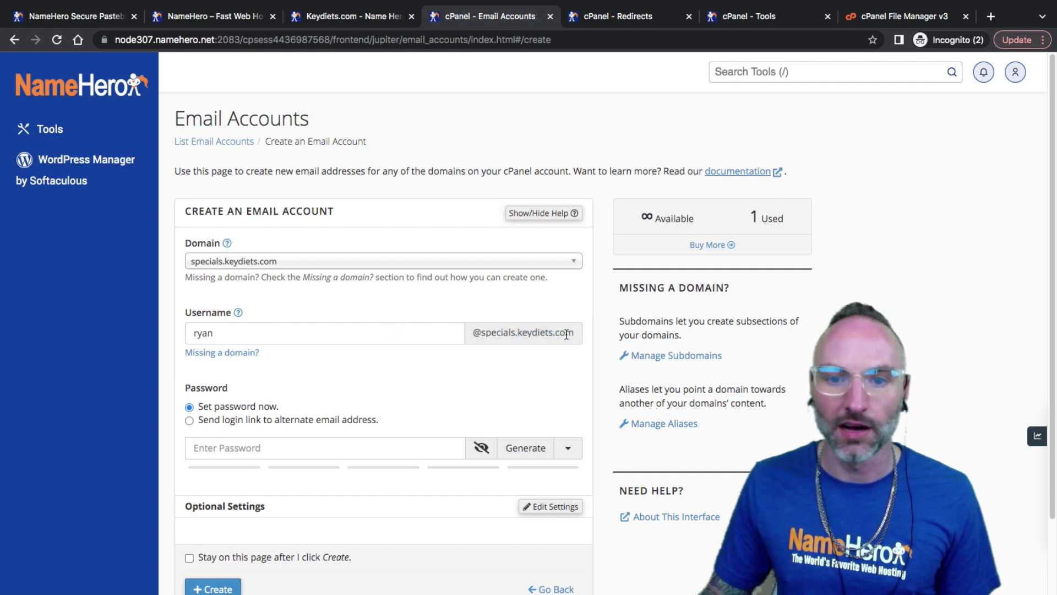
drag(575, 333, 485, 330)
click(484, 335)
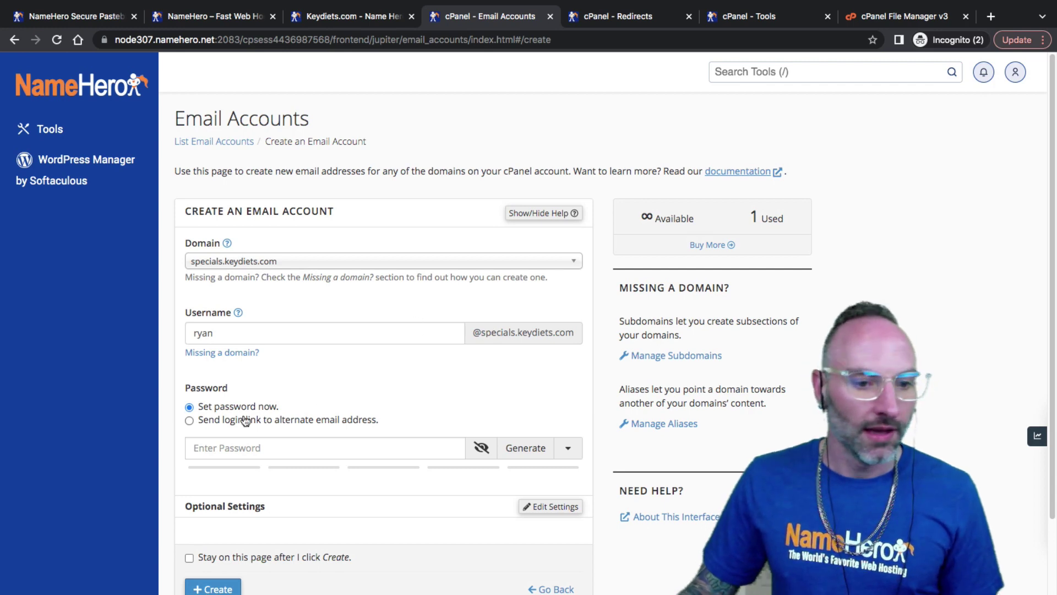
Generate a strong password and paste a second copy to lengthen it to strength 100
click(527, 448)
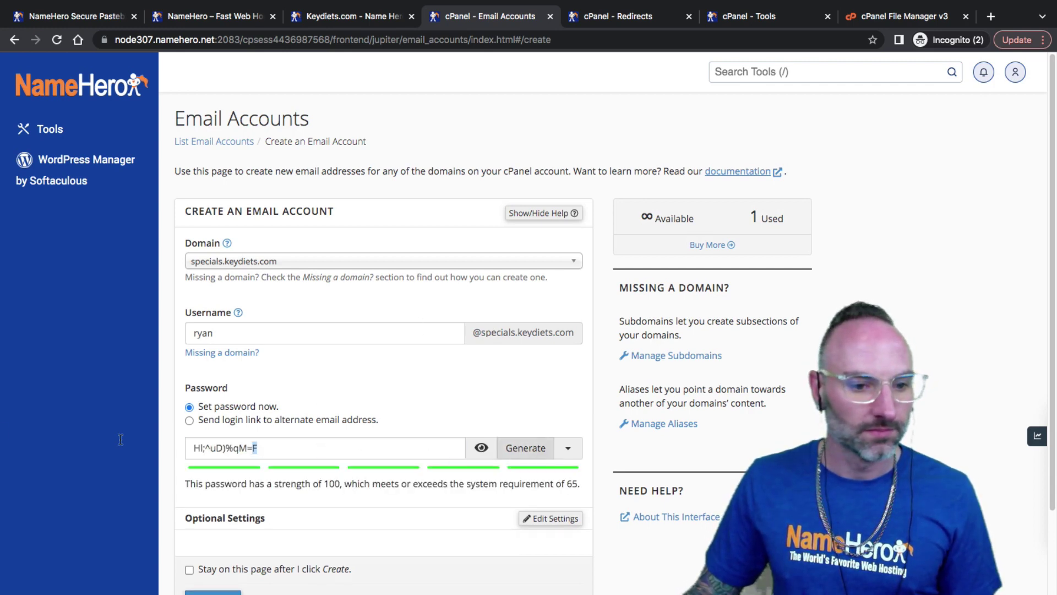
triple_click(279, 441)
key(ctrl+c)
click(267, 446)
key(ctrl+v)
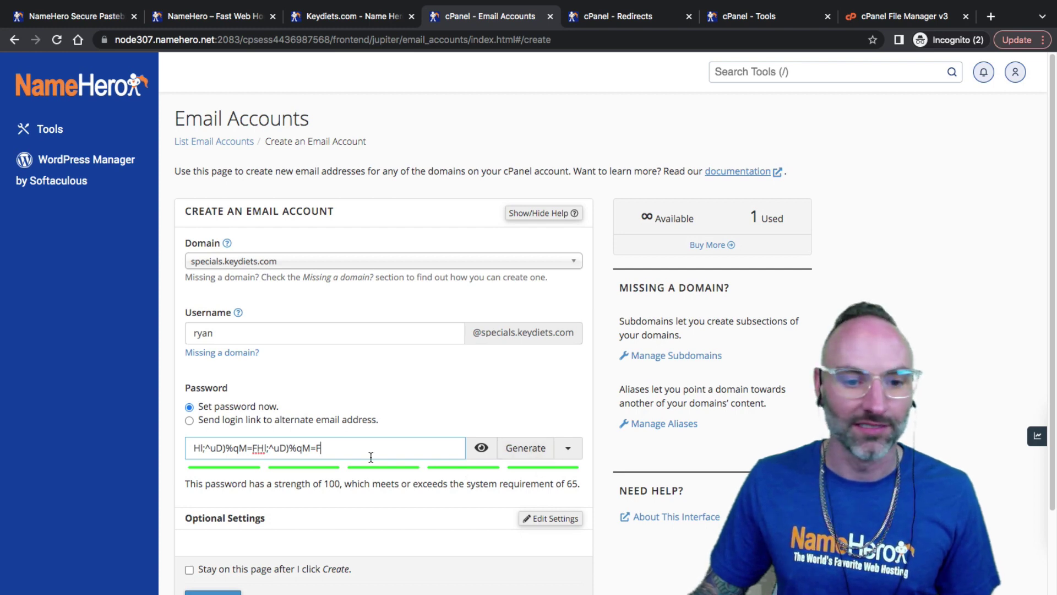
drag(355, 447, 216, 450)
click(321, 484)
drag(320, 483, 366, 484)
click(369, 487)
click(345, 493)
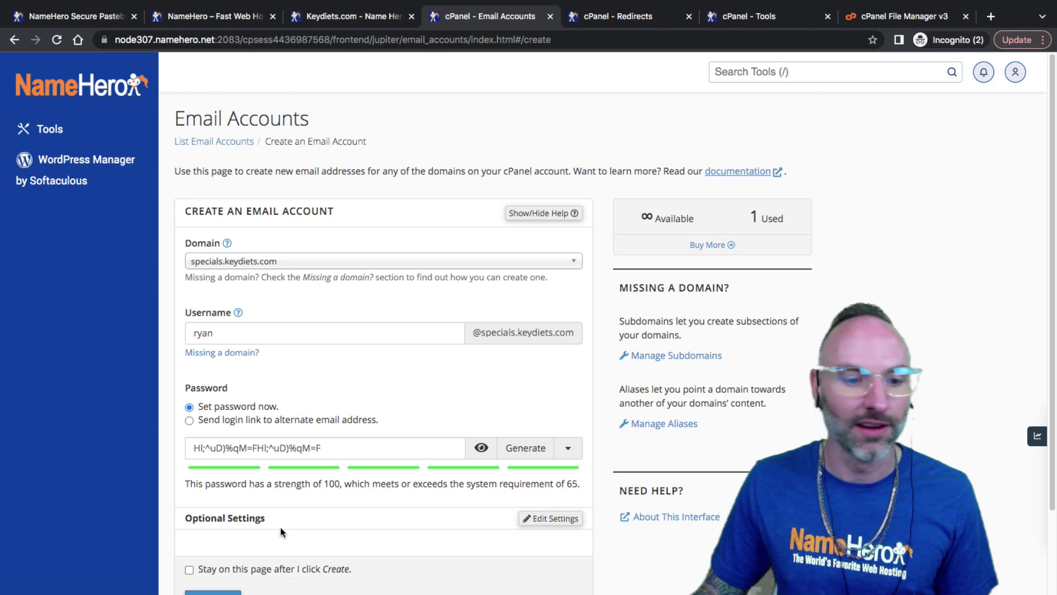
scroll(280, 526, down, 2)
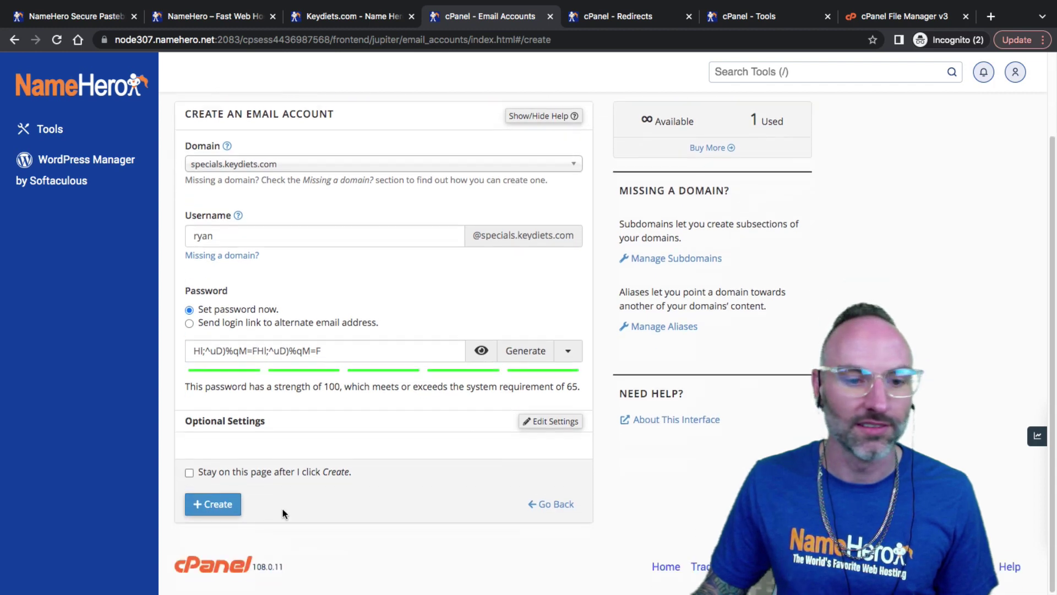
Expand Optional Settings and check the Storage Space quota of 1024 MB
click(523, 420)
scroll(371, 474, down, 1)
scroll(371, 473, down, 3)
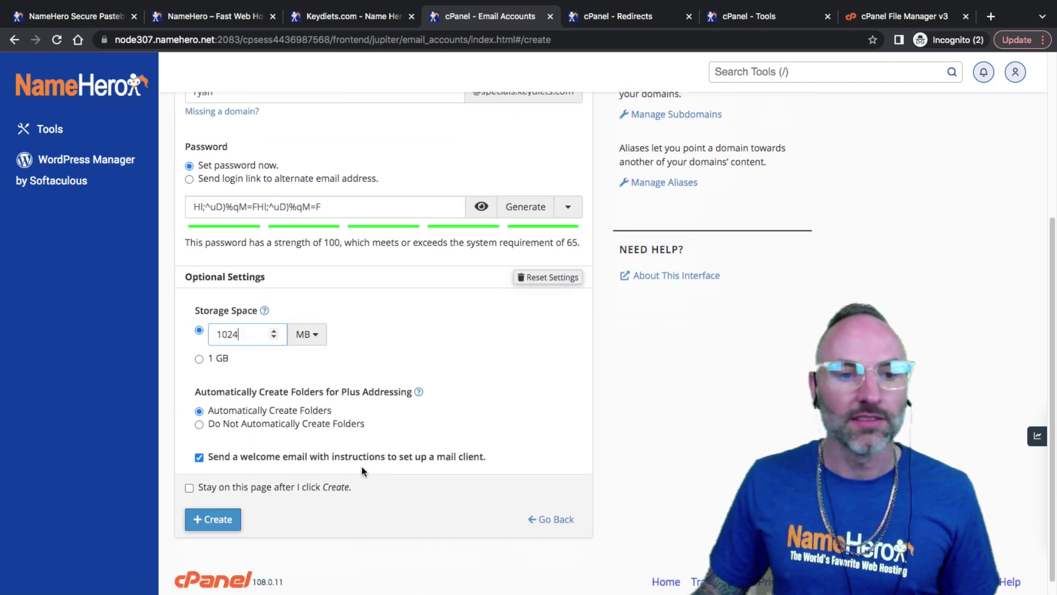
double_click(219, 331)
click(239, 333)
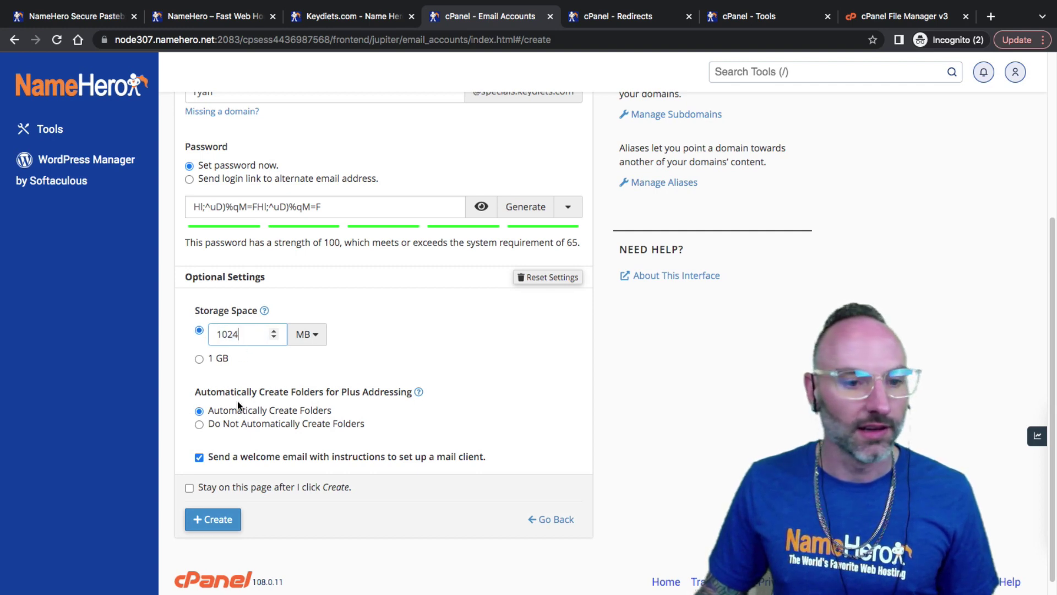
scroll(237, 401, down, 1)
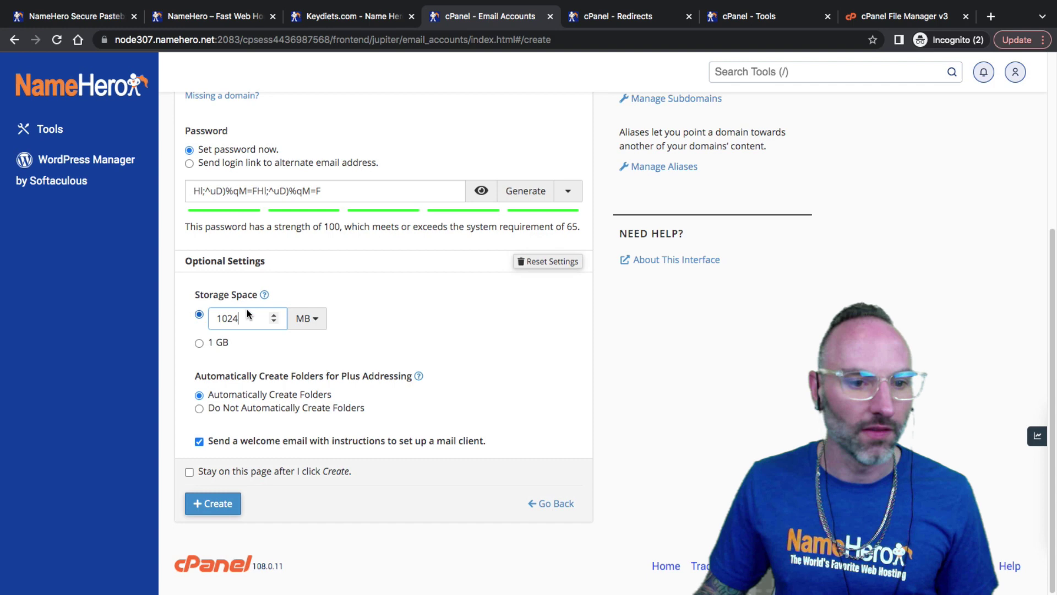
drag(247, 314, 205, 319)
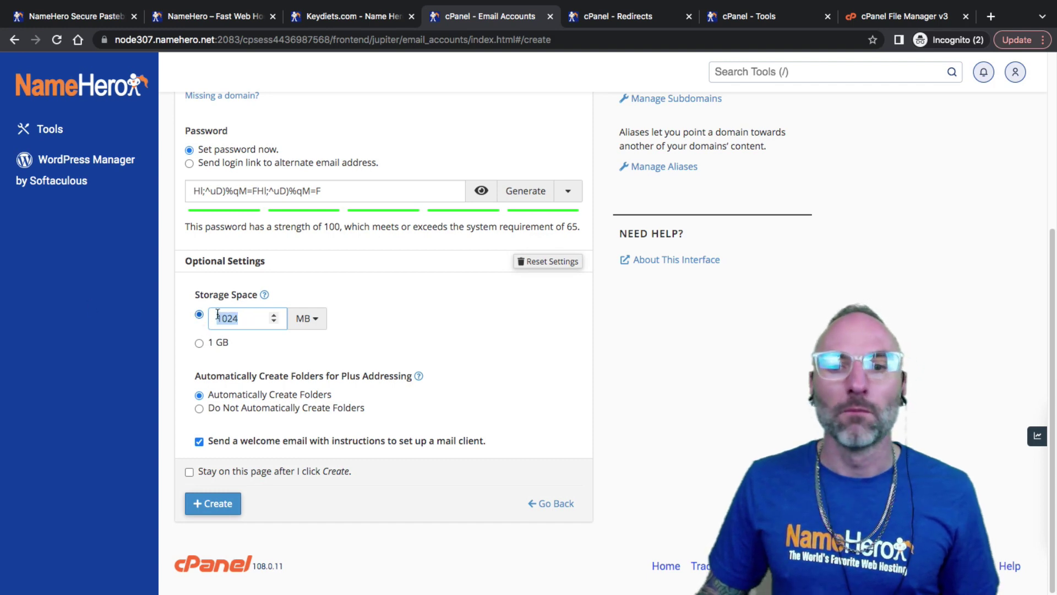
scroll(319, 336, up, 4)
scroll(311, 350, down, 4)
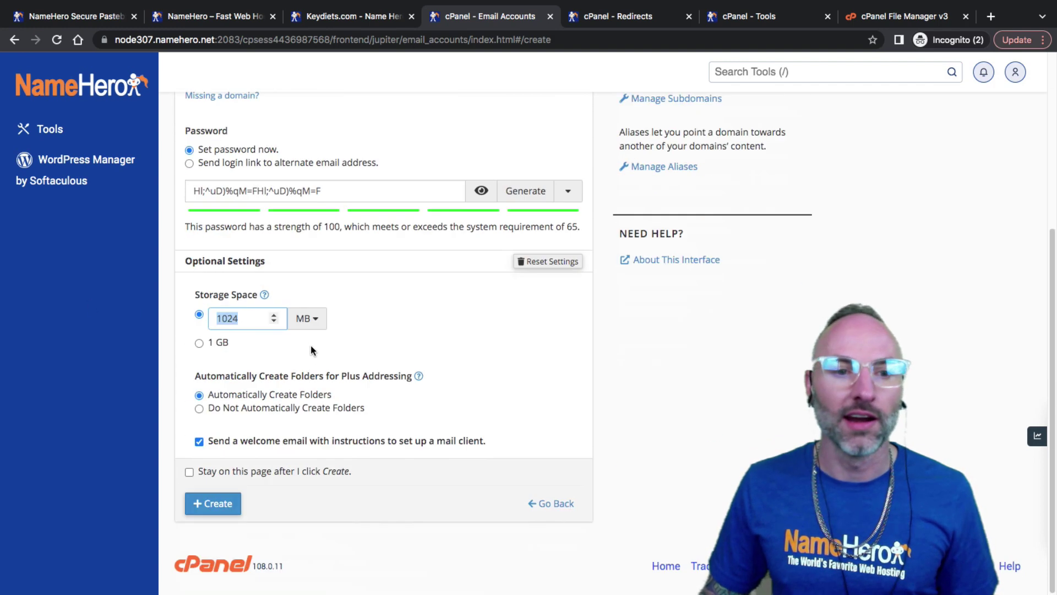
click(244, 317)
drag(223, 315, 215, 315)
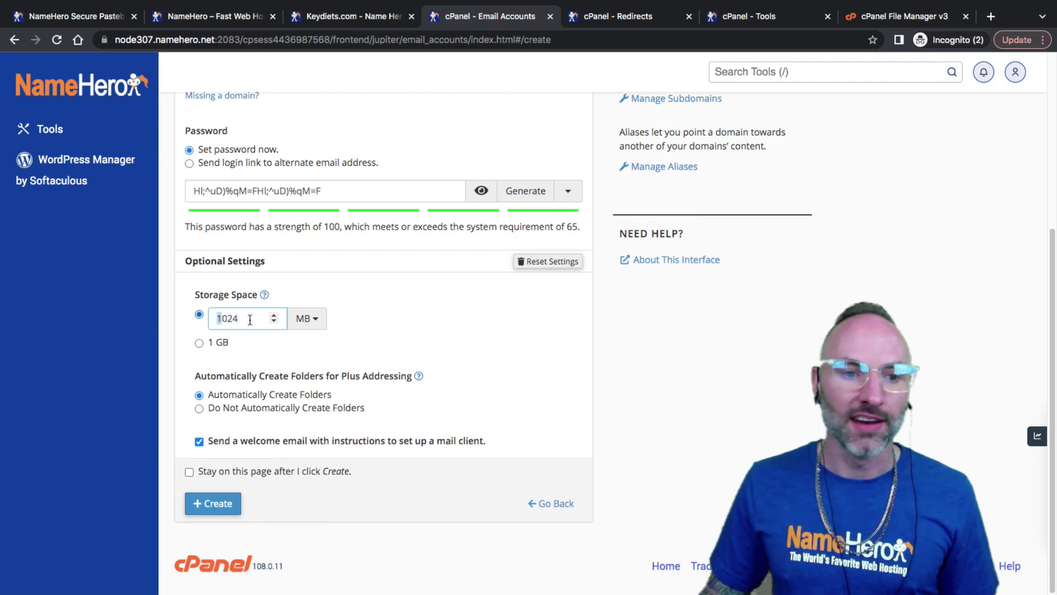
scroll(453, 329, up, 3)
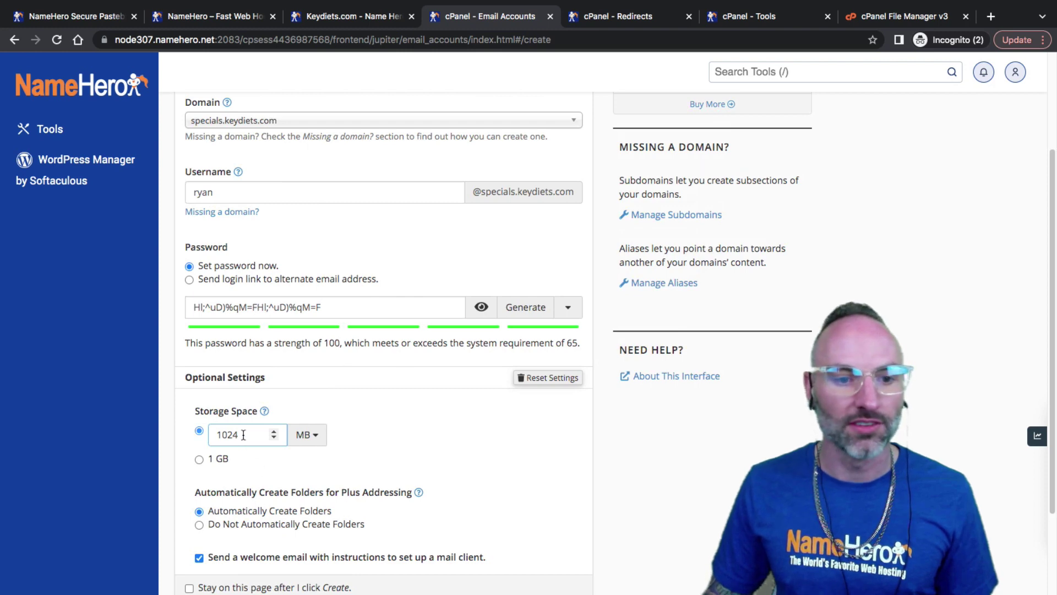
drag(242, 434, 264, 440)
click(215, 434)
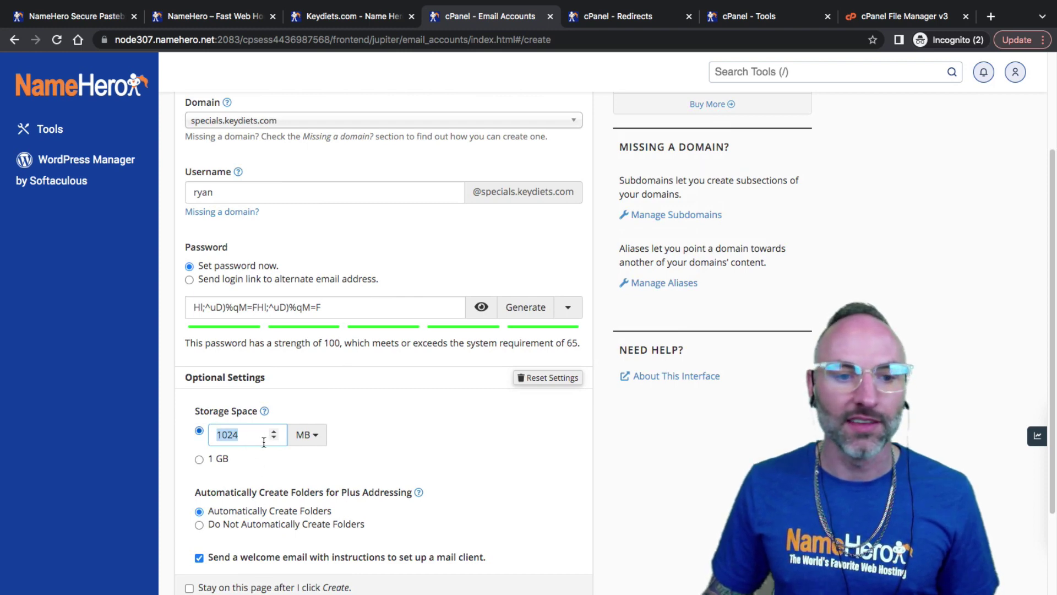
click(255, 444)
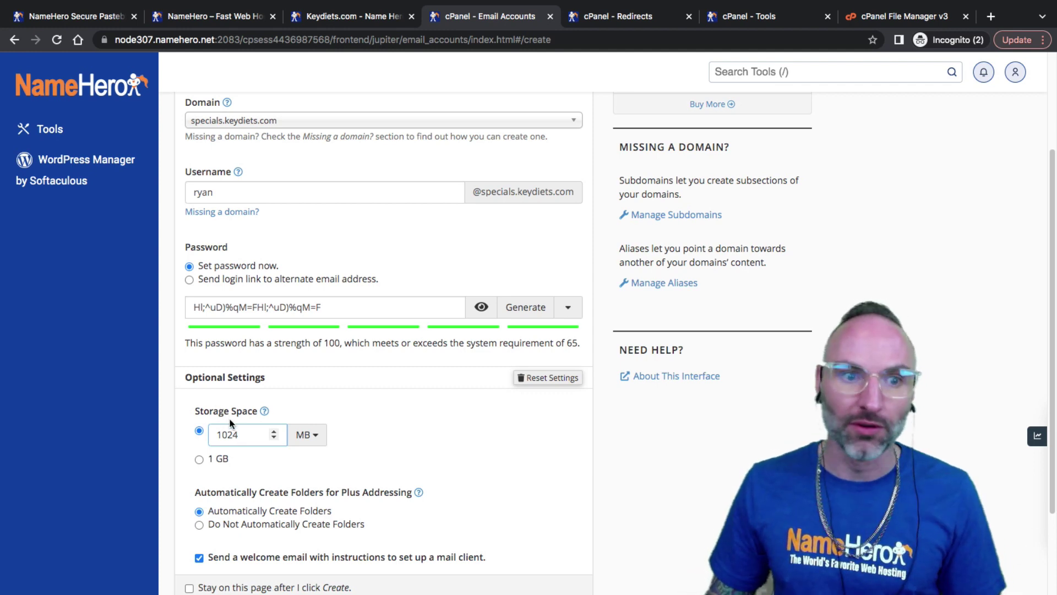
Keep the 1024 MB quota and create the specials.keydiets.com mailbox
drag(245, 433, 203, 430)
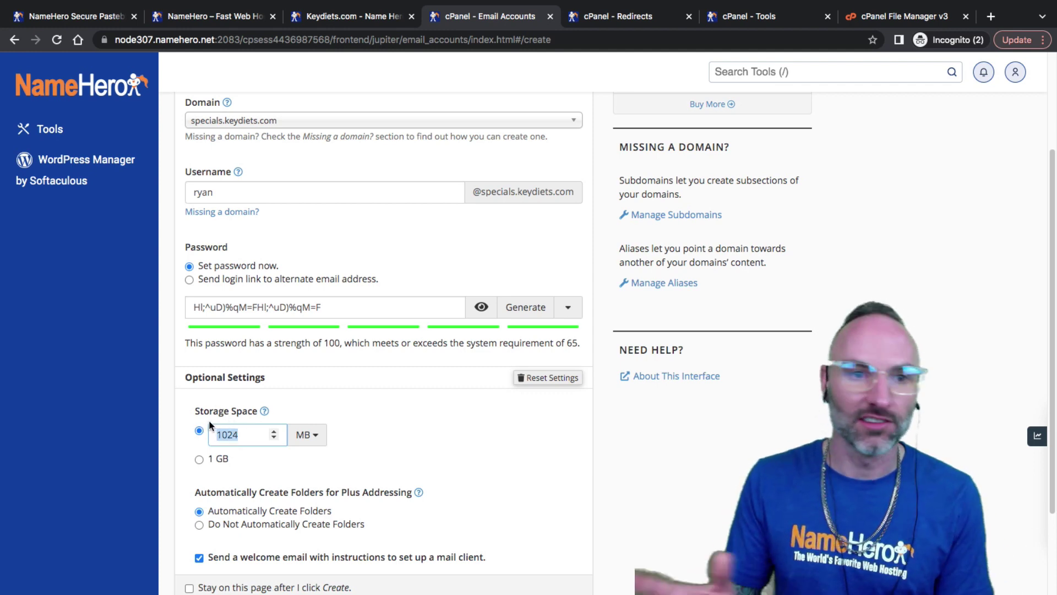
click(218, 433)
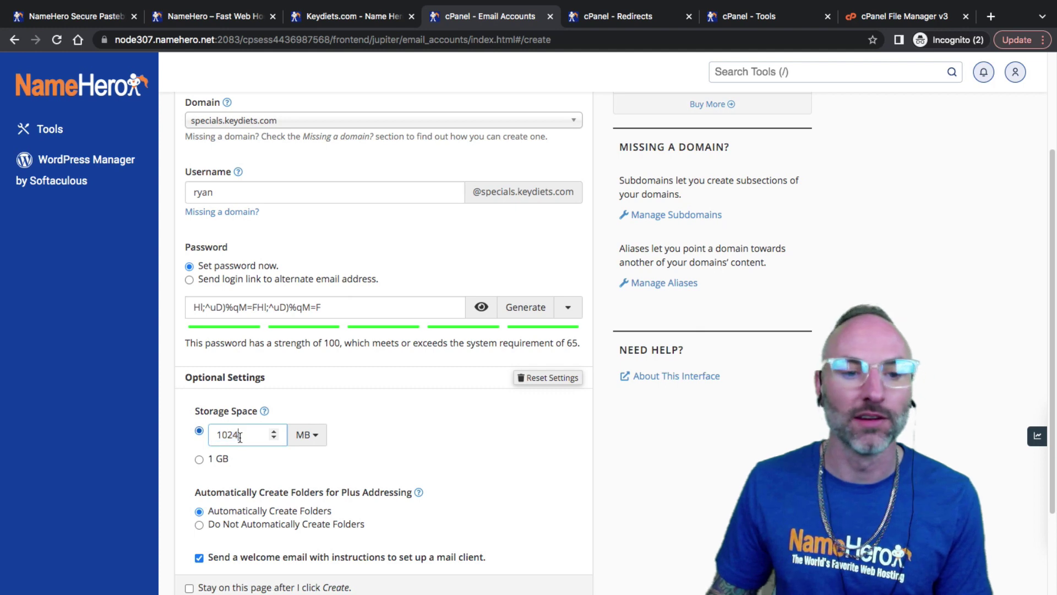
double_click(218, 433)
scroll(235, 412, up, 1)
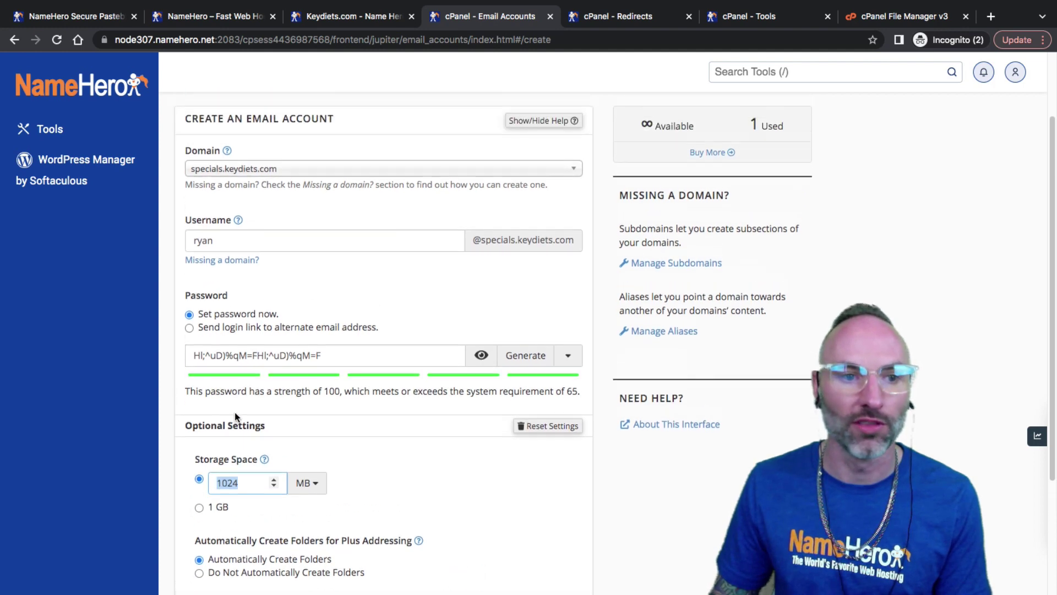
scroll(237, 293, down, 3)
click(218, 502)
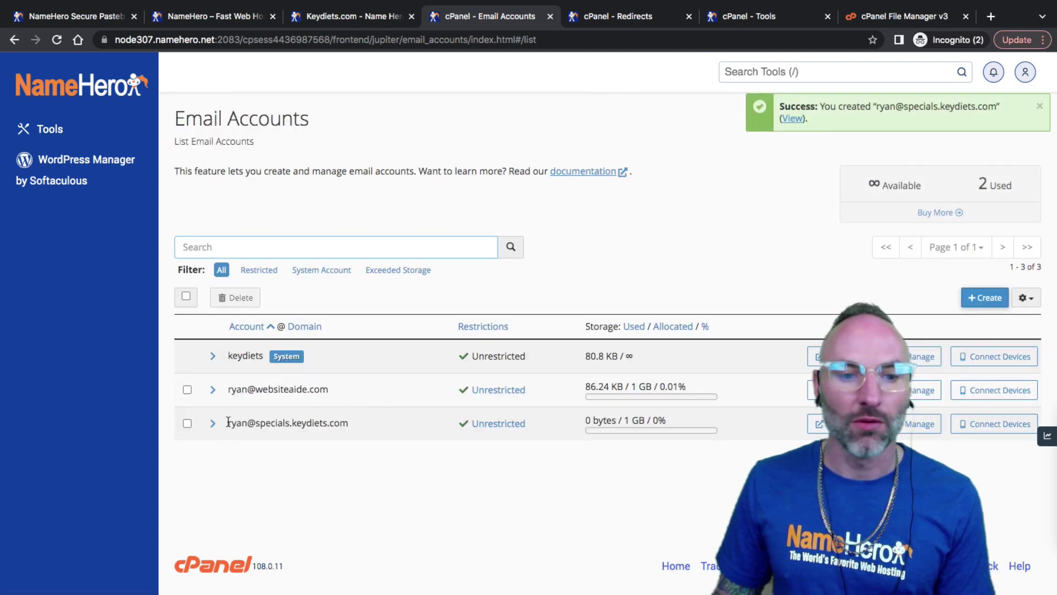
Launch Check Email webmail for the new specials.keydiets.com account from its row
drag(228, 422, 345, 424)
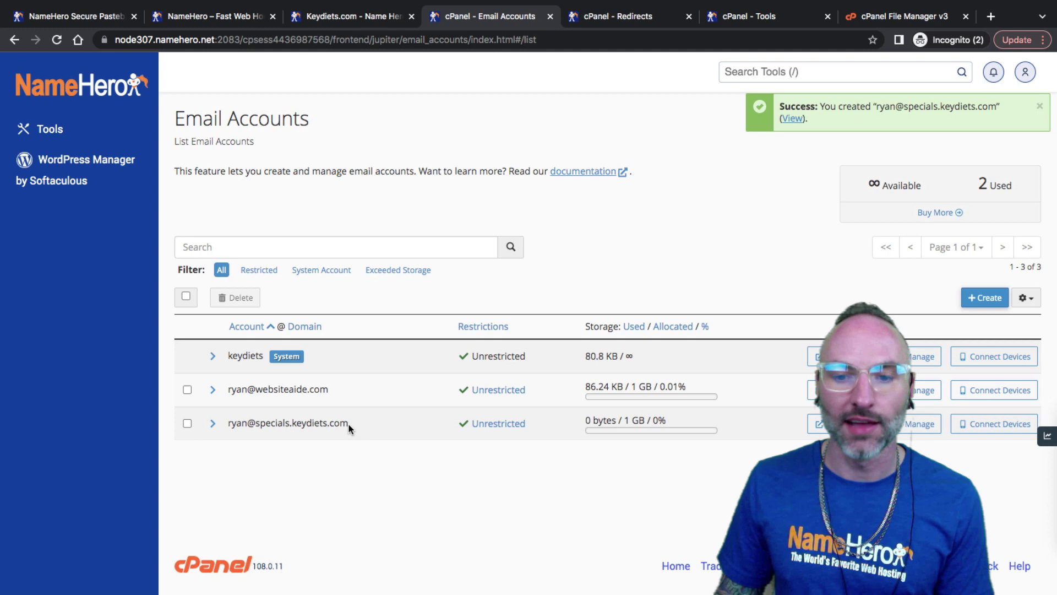
double_click(348, 424)
drag(276, 433, 220, 431)
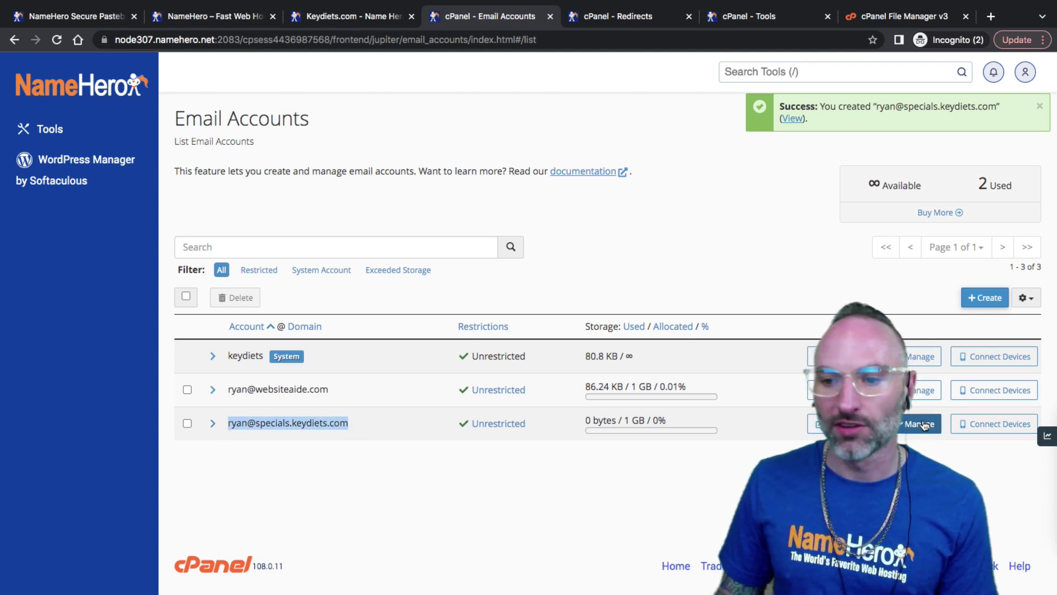
click(847, 424)
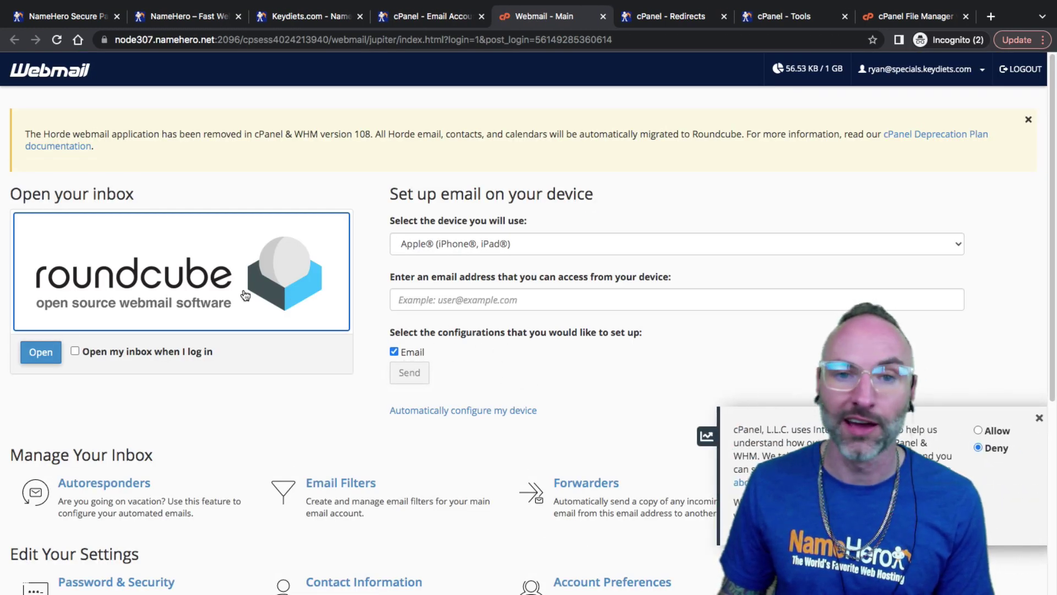
Load the empty Roundcube inbox, then go back to the cPanel Email Accounts tab
click(40, 353)
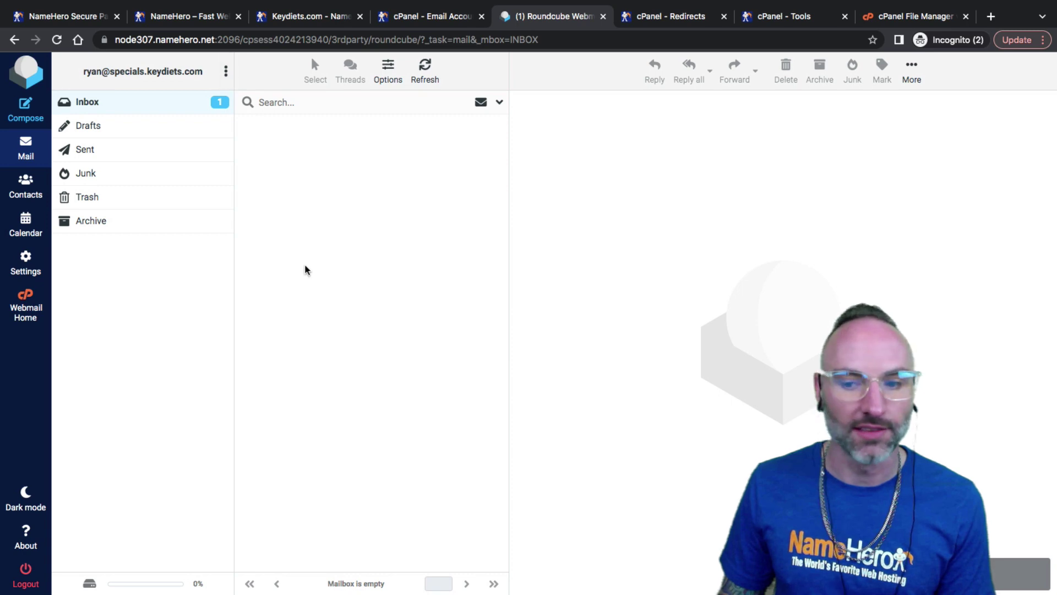
click(435, 26)
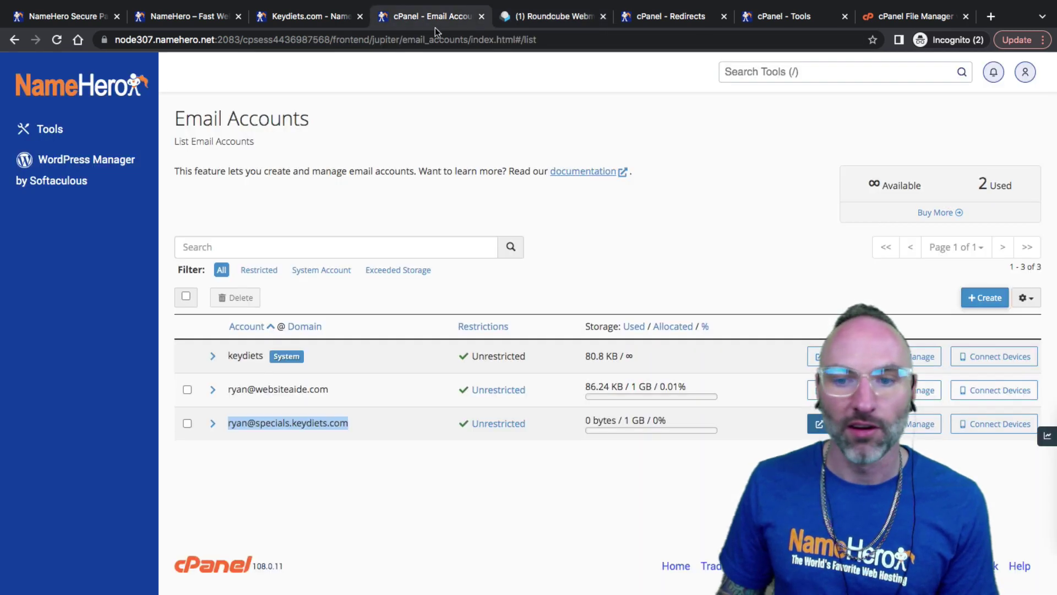
Open the Connect Devices mail client setup page for the new mailbox
click(968, 425)
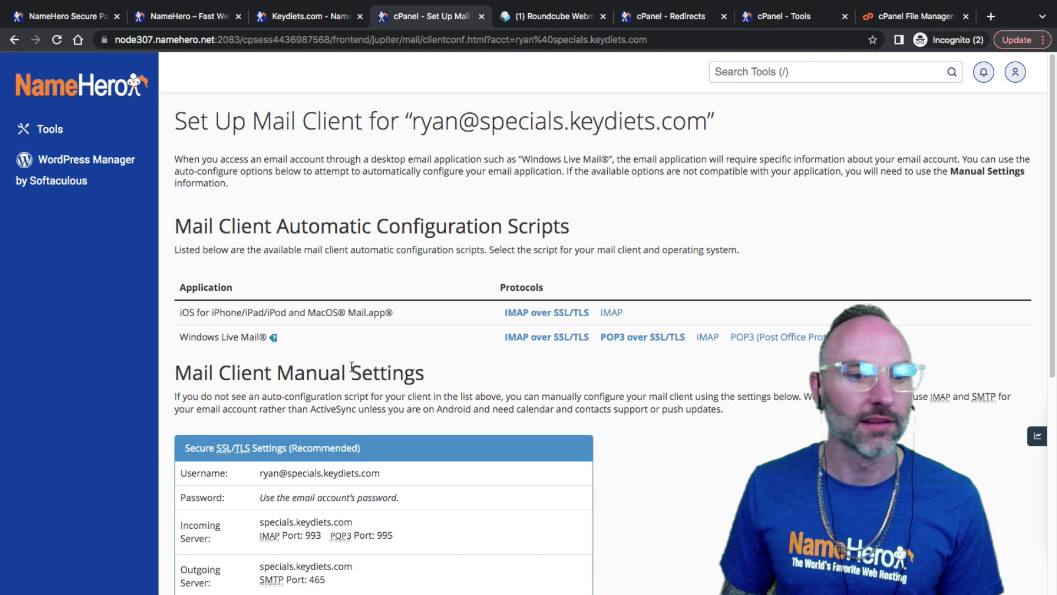
drag(177, 312, 318, 311)
click(318, 311)
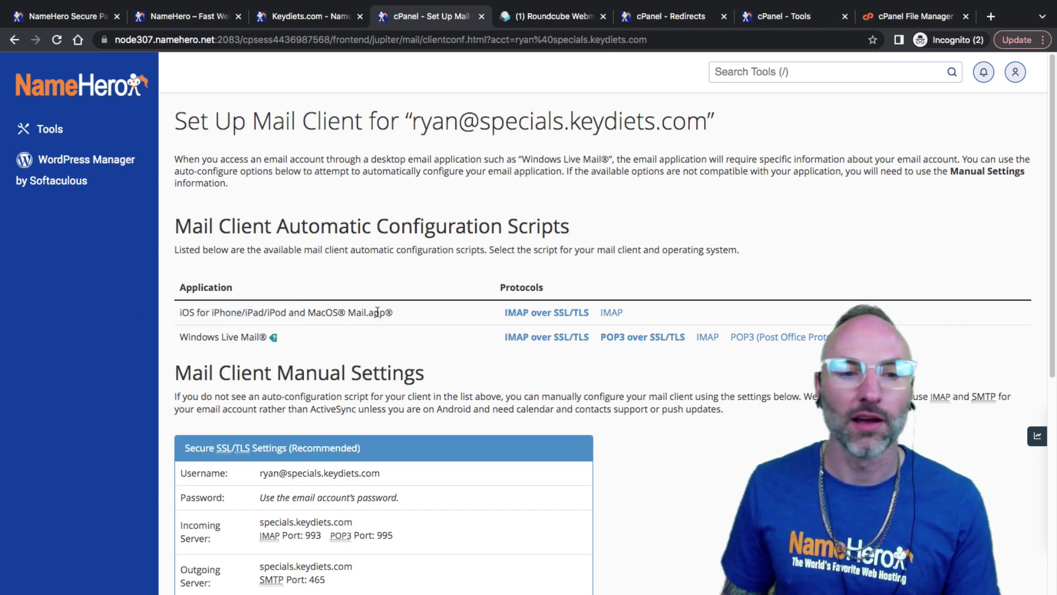
drag(243, 336, 295, 334)
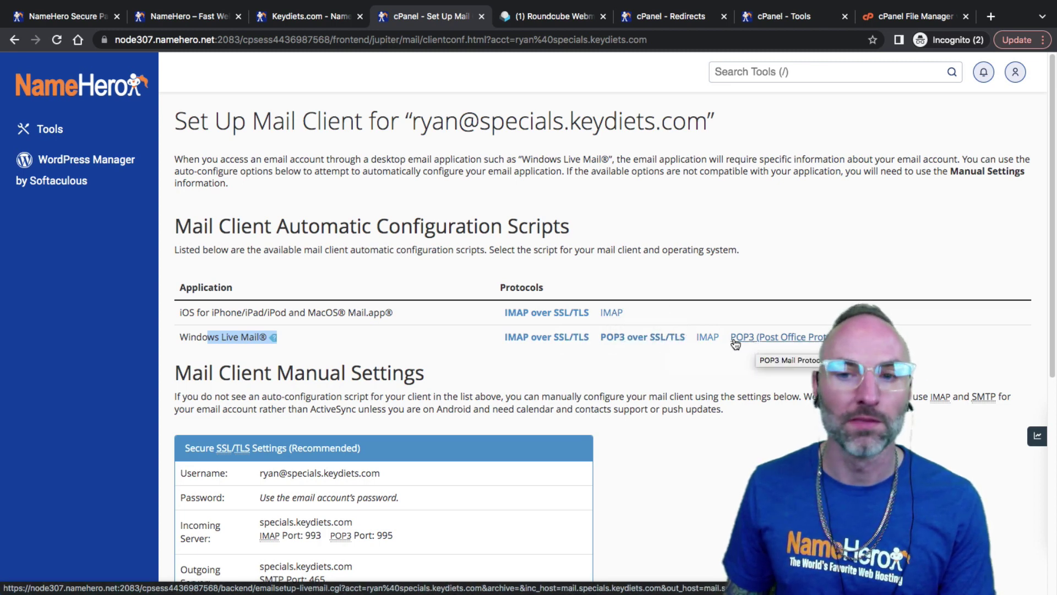
Download the iOS/Mac IMAP over SSL/TLS profile and reveal the manual settings (IMAP 993, POP3 995, SMTP 465)
click(546, 313)
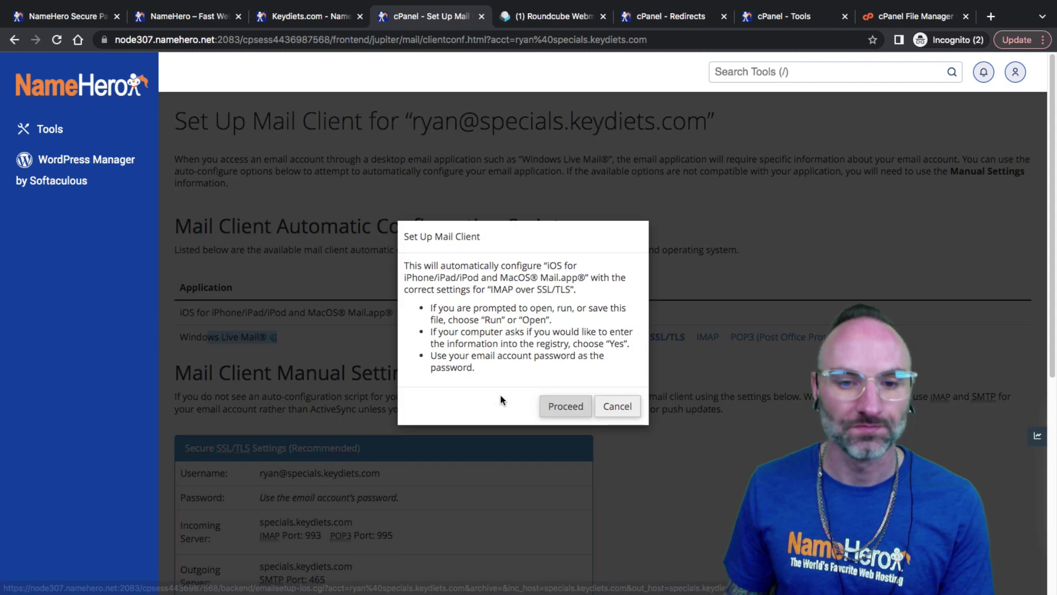
drag(486, 263, 576, 290)
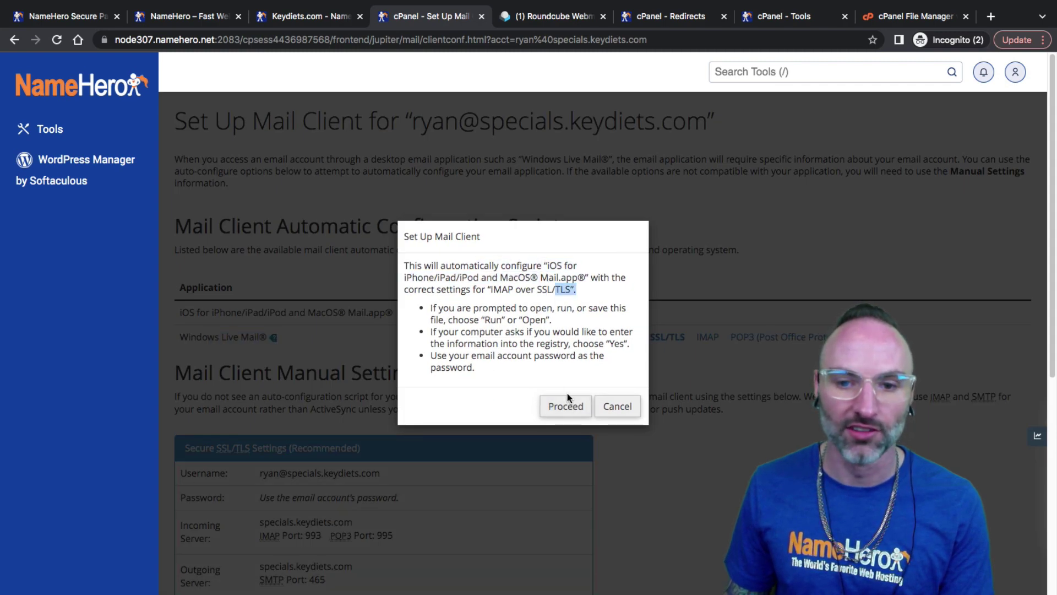
click(558, 407)
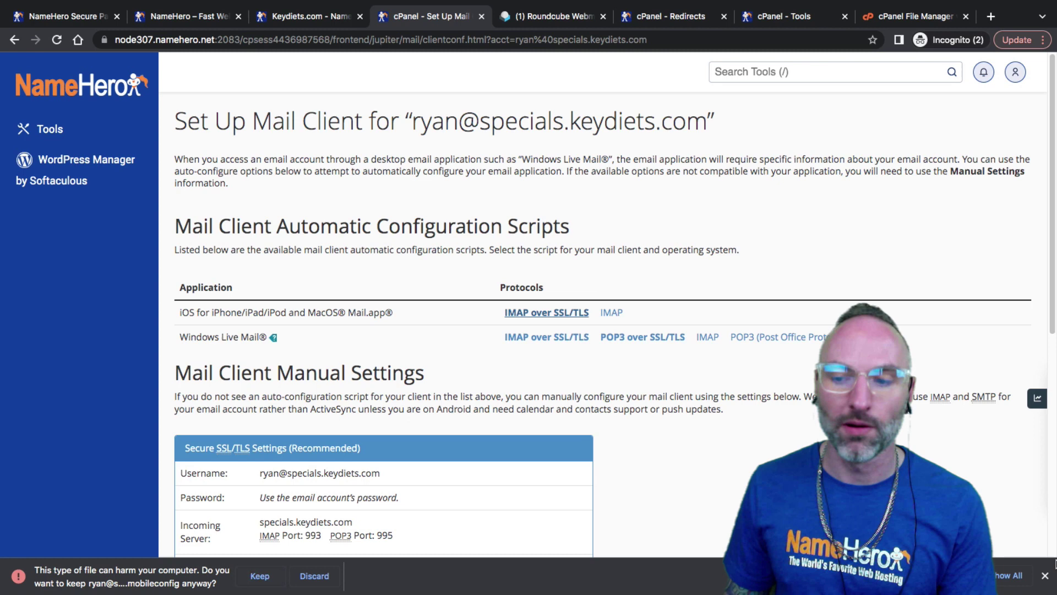
click(1044, 576)
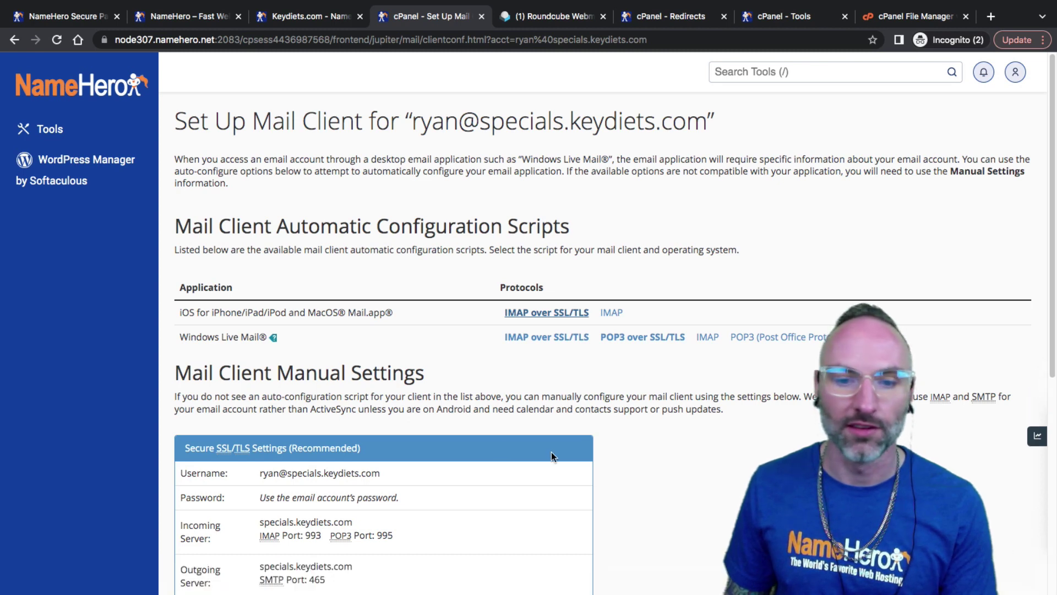
scroll(520, 317, down, 3)
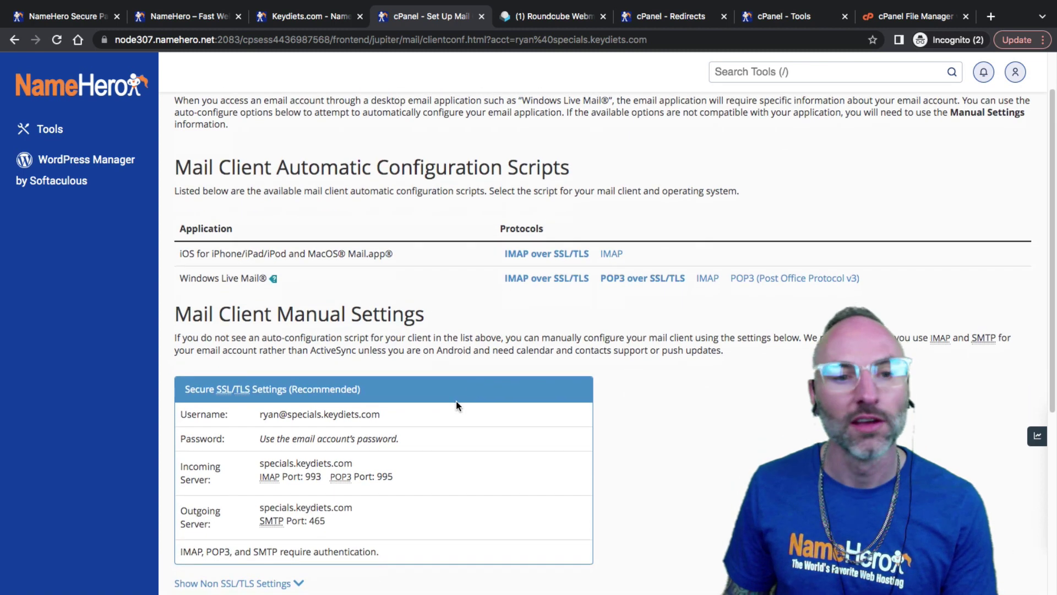
drag(172, 237, 426, 243)
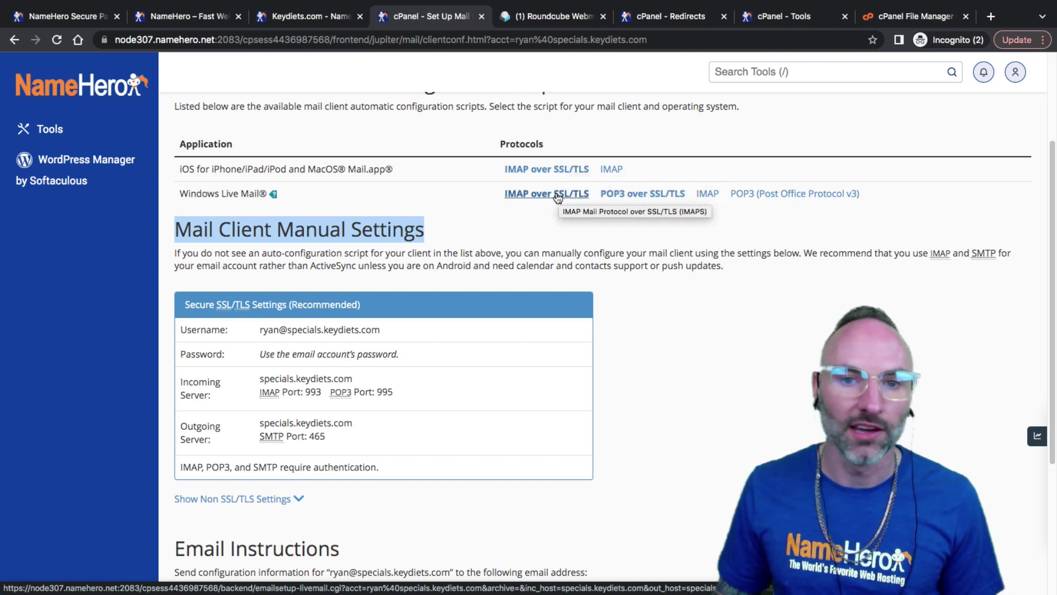
click(507, 231)
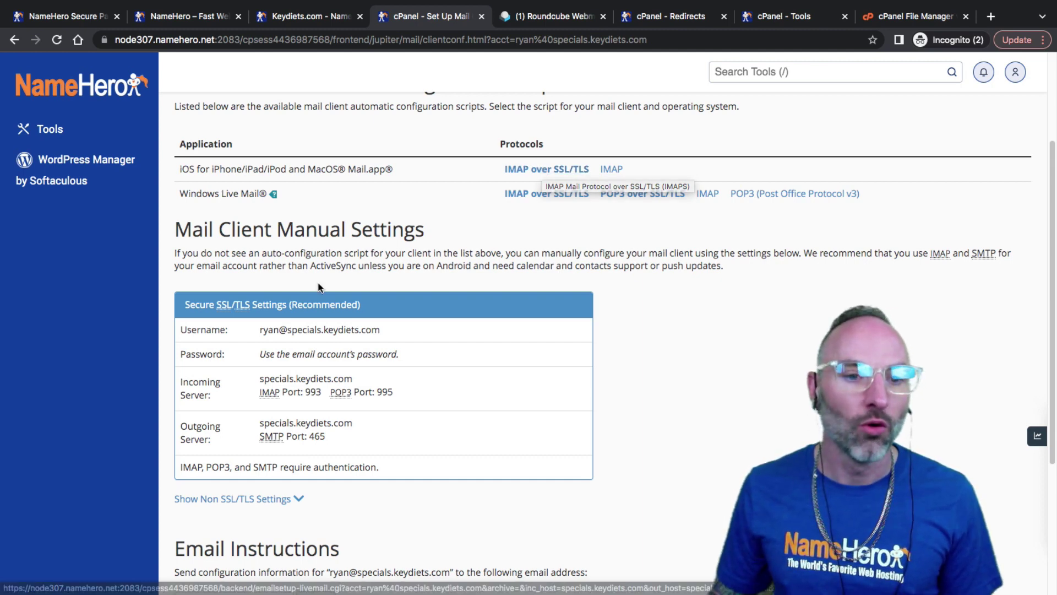
drag(263, 326, 382, 331)
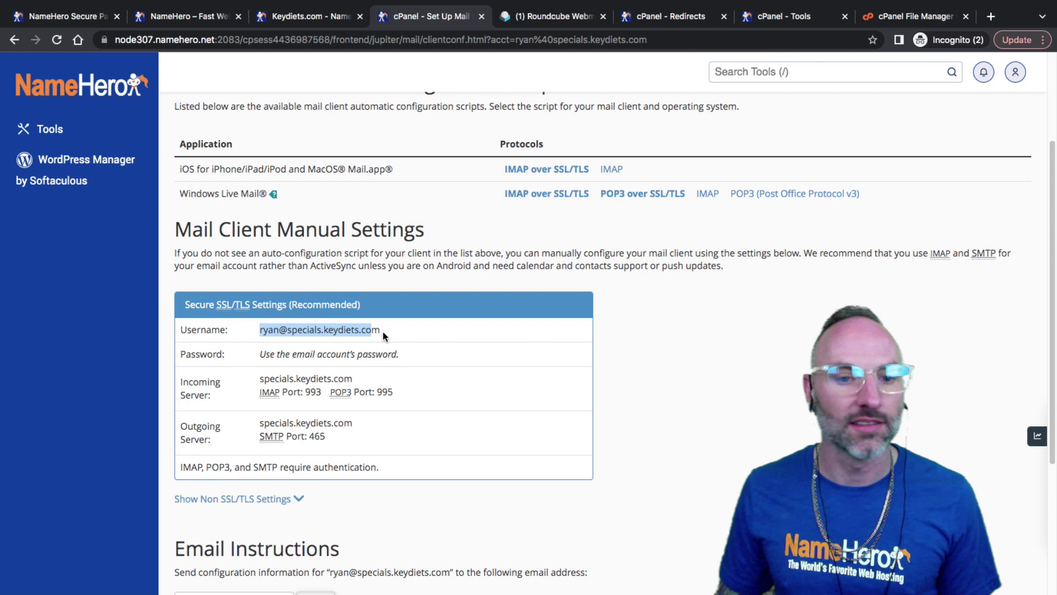
click(329, 352)
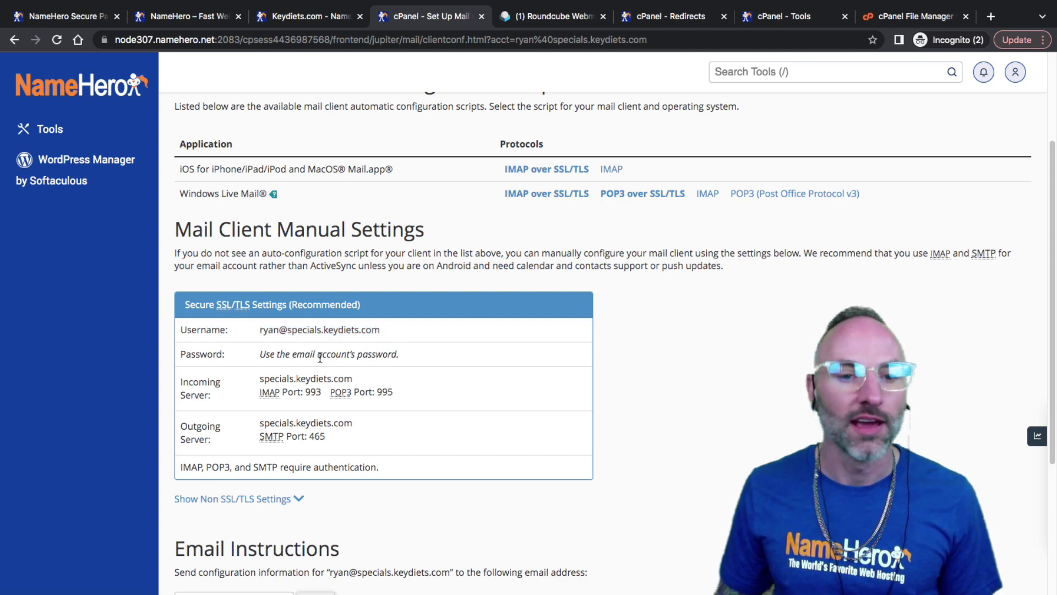
drag(265, 354, 378, 367)
click(378, 367)
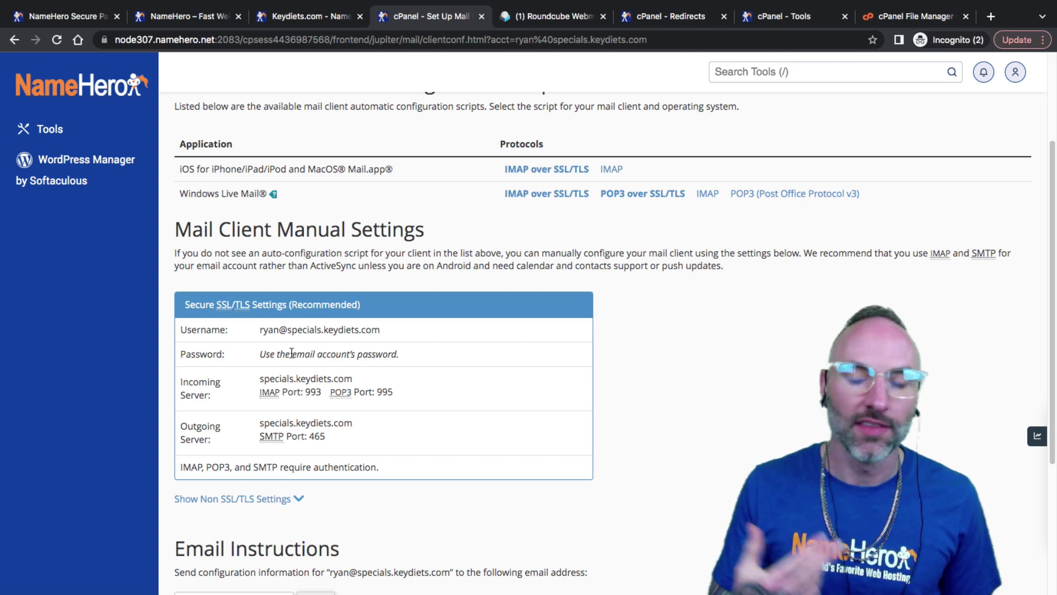
drag(283, 330, 301, 354)
click(277, 387)
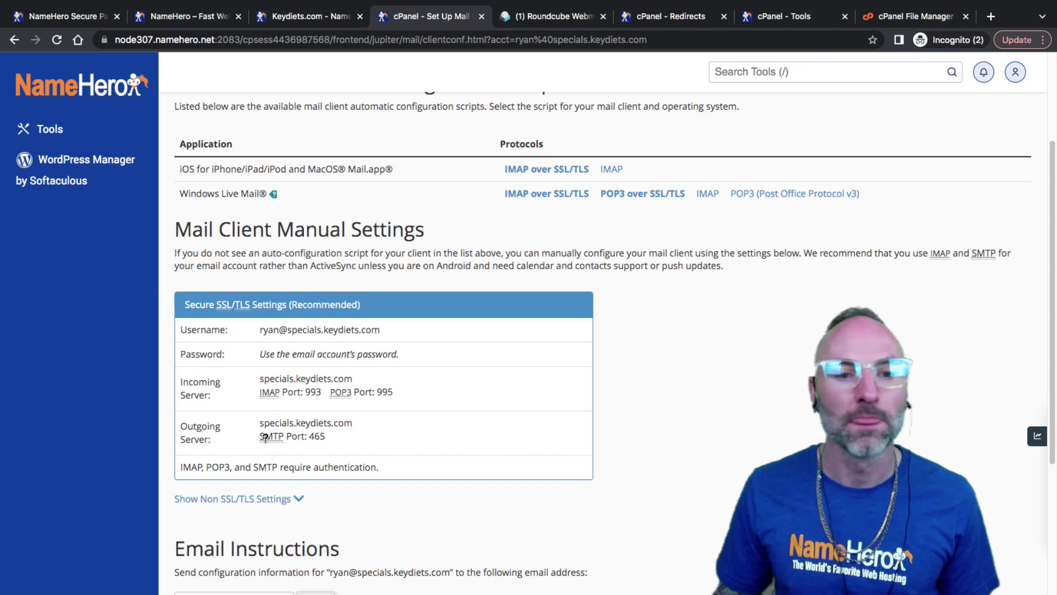
drag(178, 330, 259, 330)
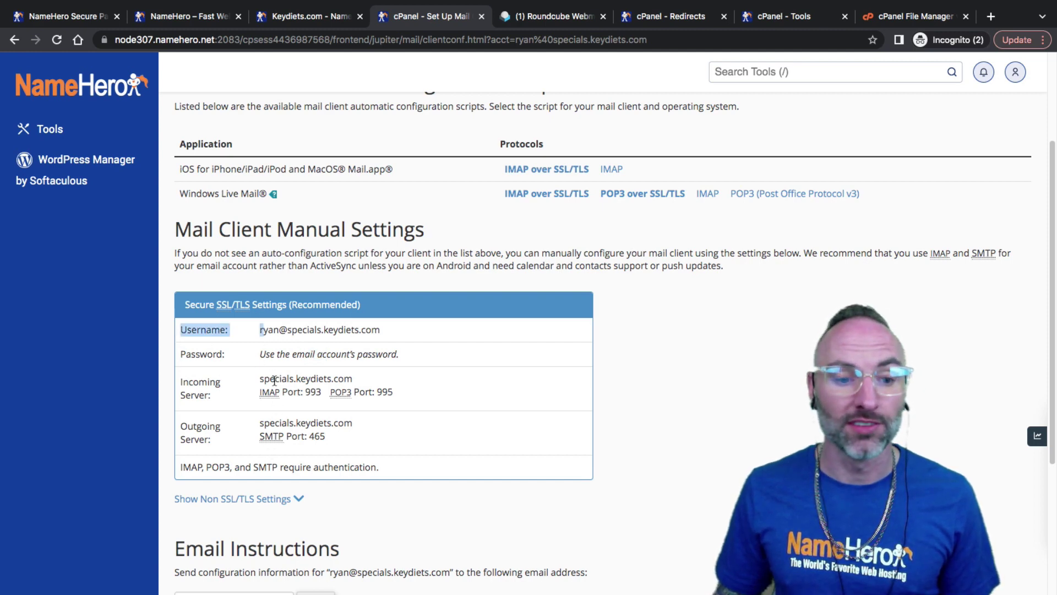
drag(260, 438, 390, 480)
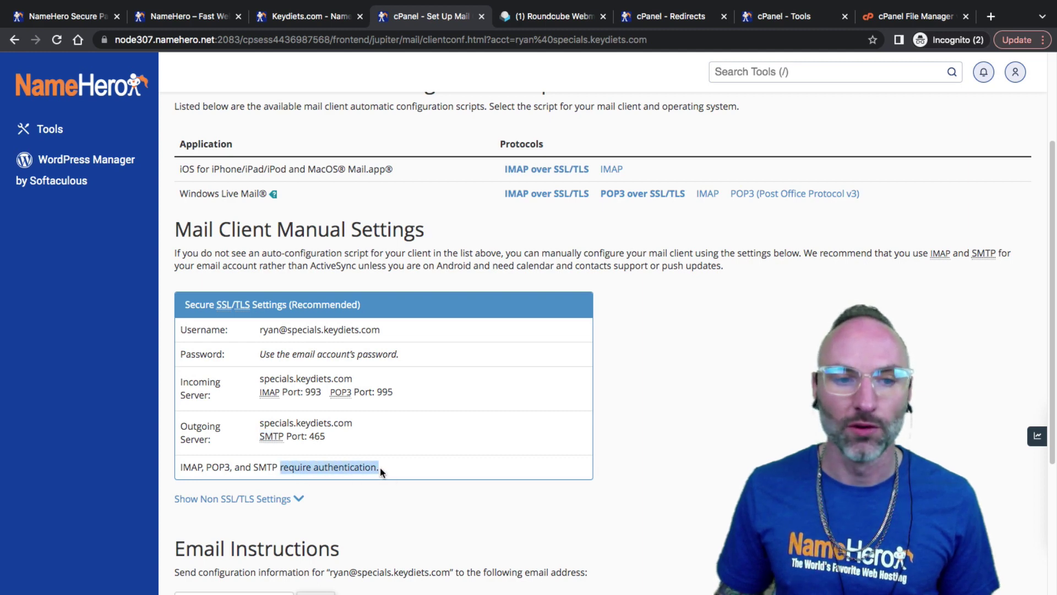
drag(200, 330, 227, 335)
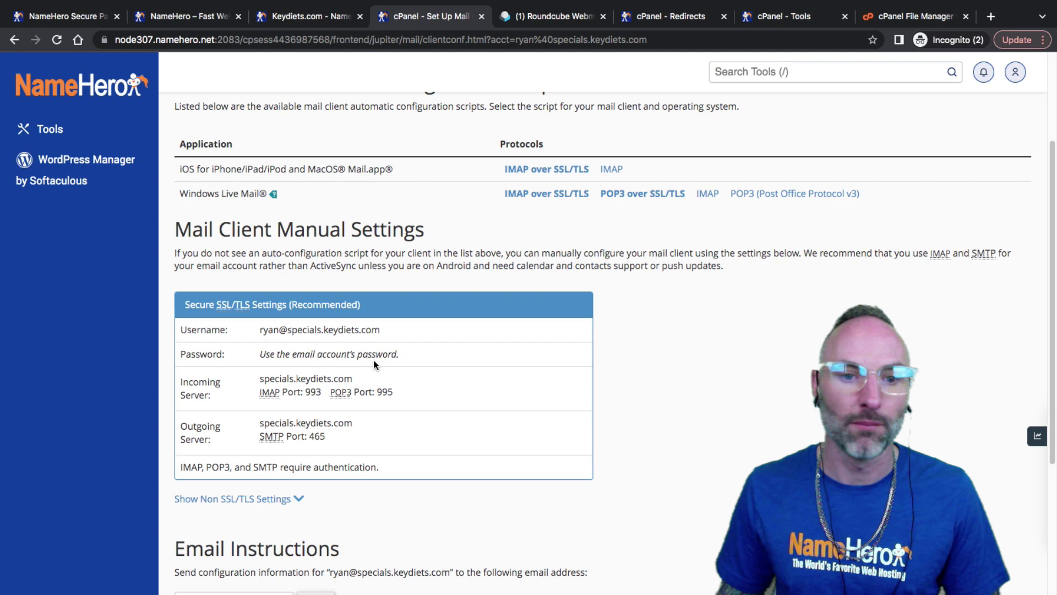
drag(374, 355, 281, 340)
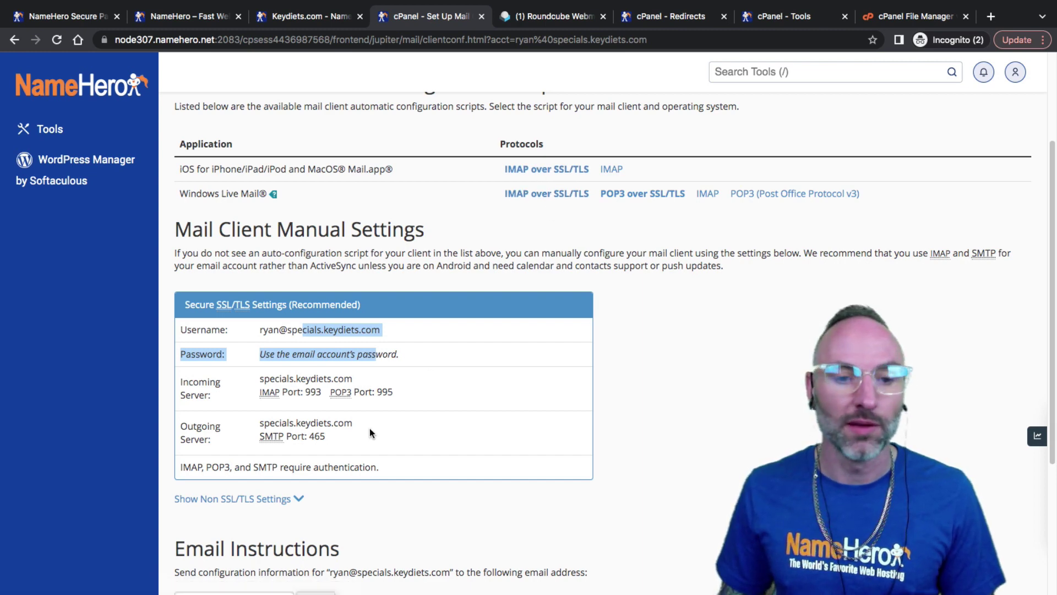
drag(210, 313, 324, 468)
click(320, 430)
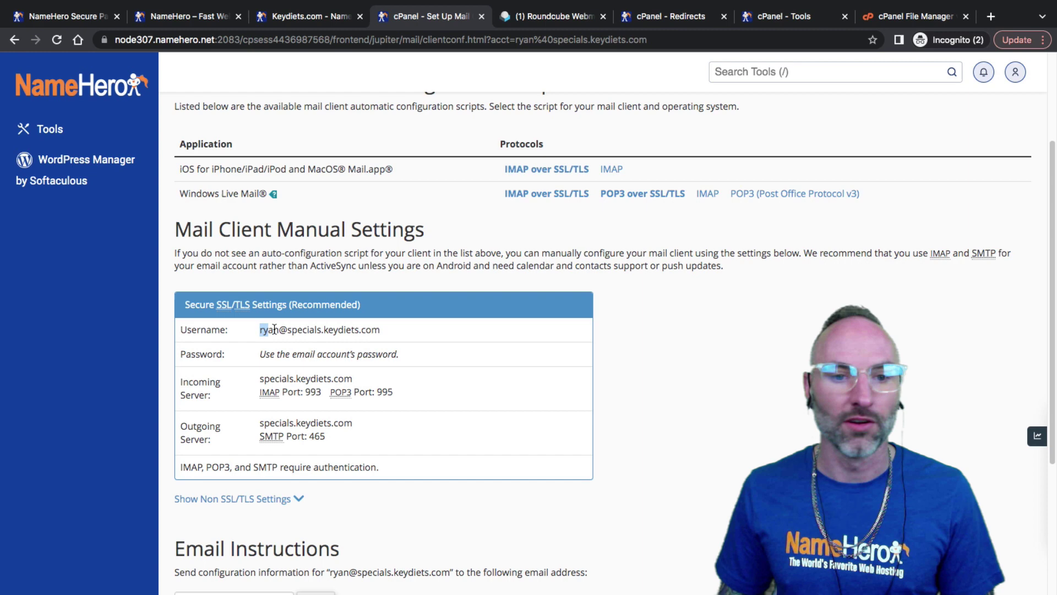
drag(275, 329, 339, 377)
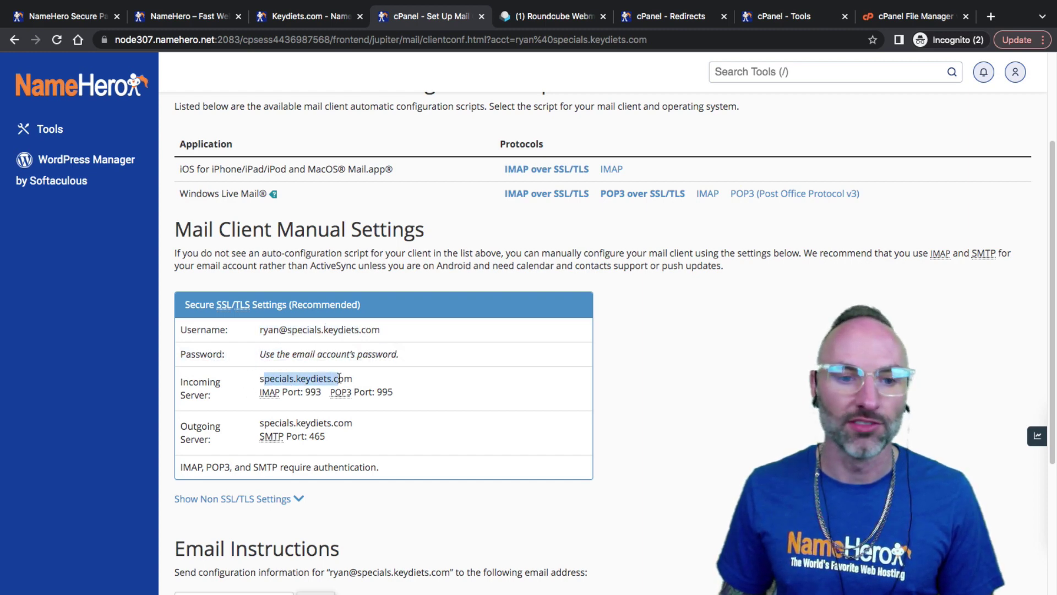
drag(348, 427, 239, 424)
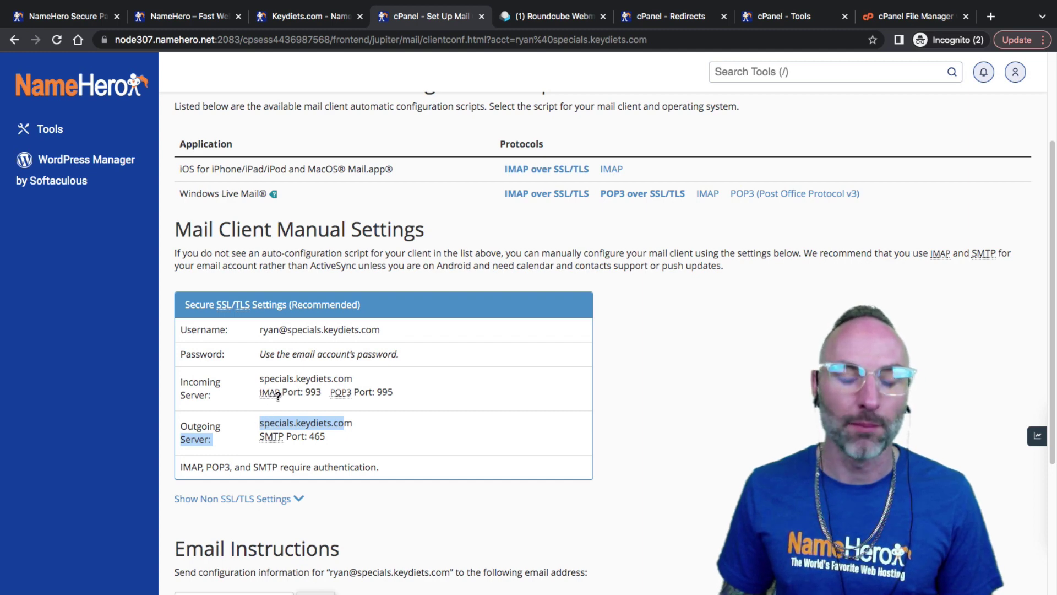
drag(322, 392, 308, 392)
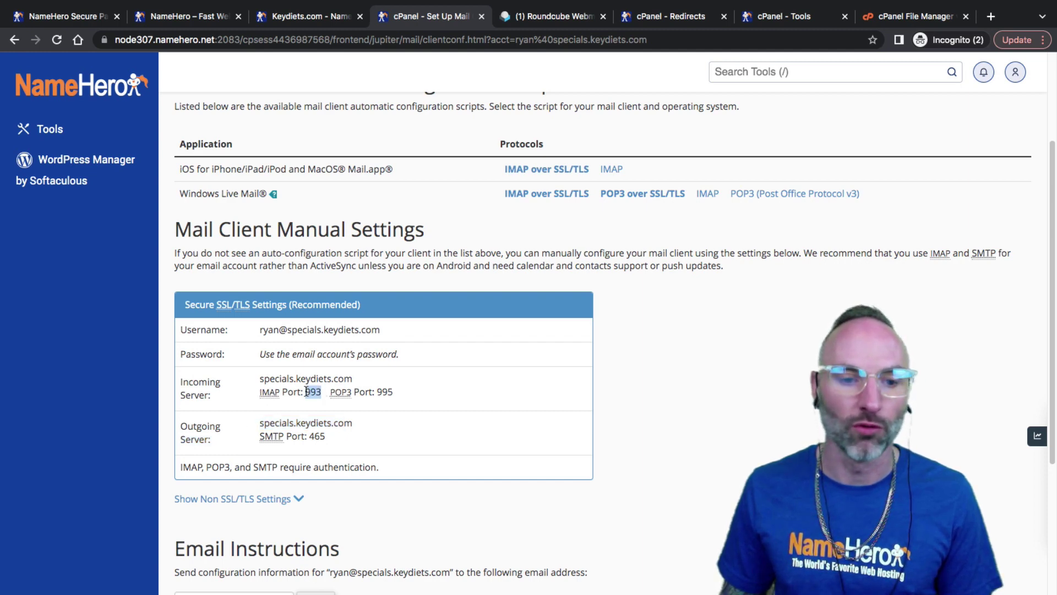
click(306, 436)
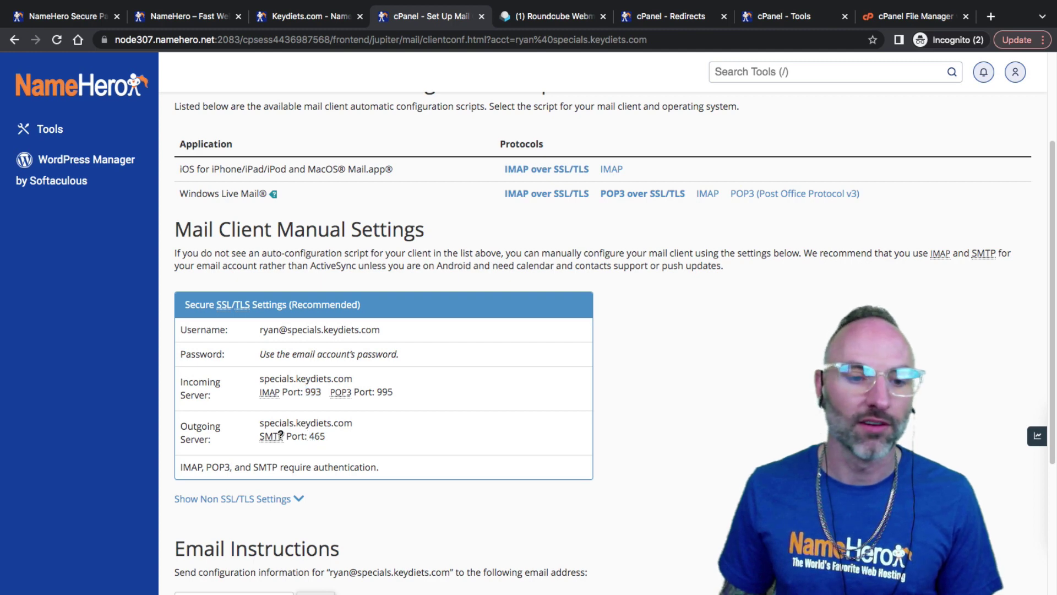
scroll(280, 435, down, 1)
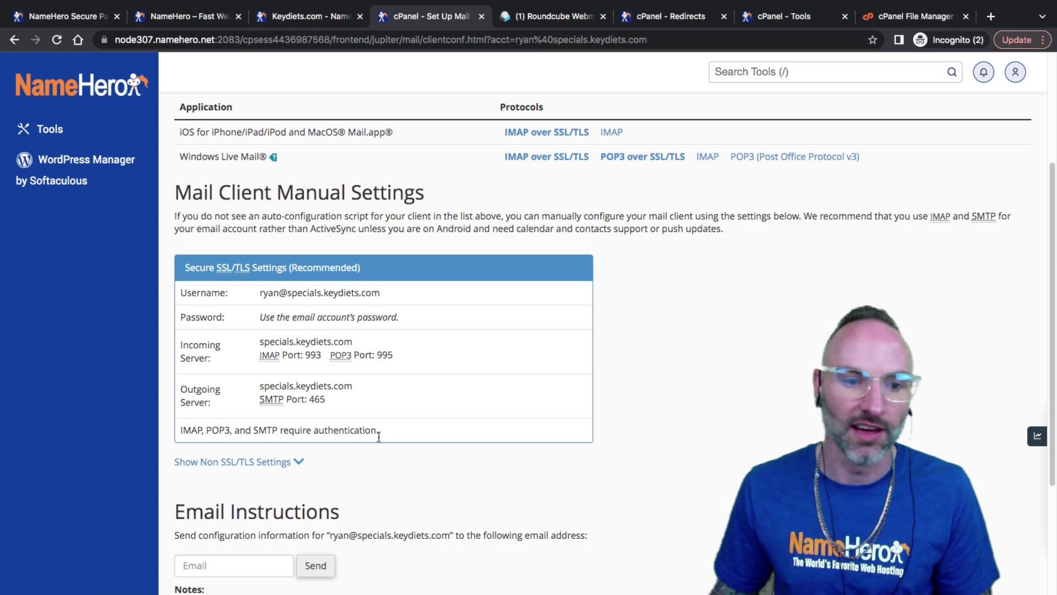
Email the mailbox's configuration instructions to an outside recipient's e-mail address
scroll(270, 431, down, 3)
click(232, 396)
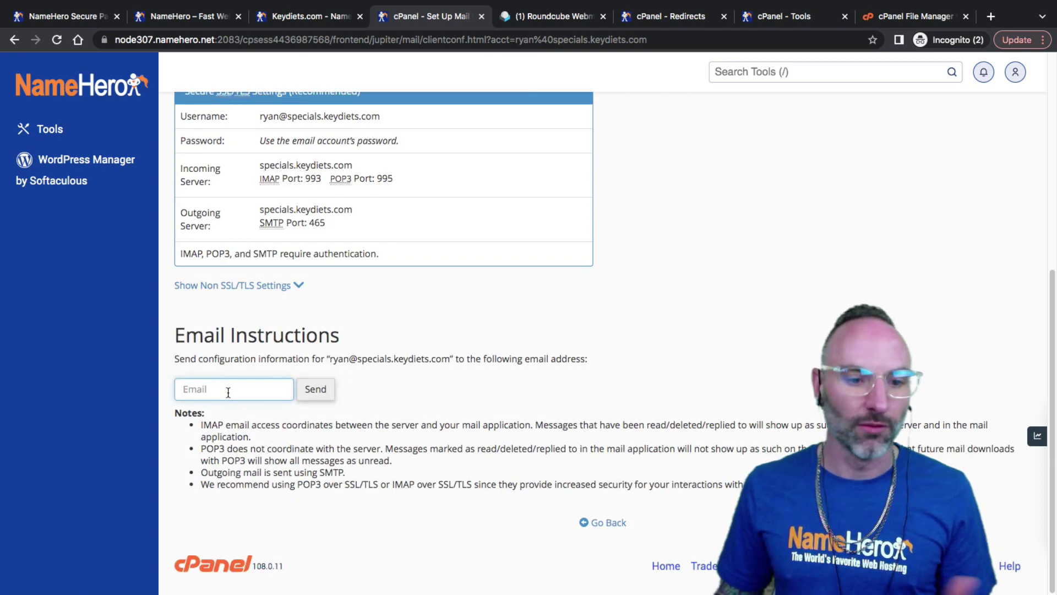
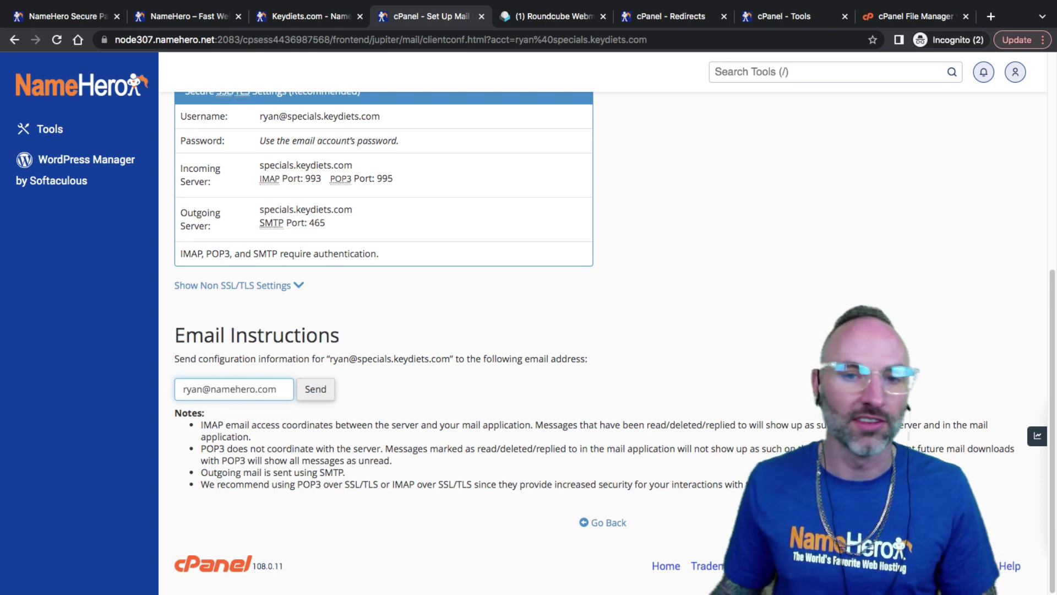
click(314, 389)
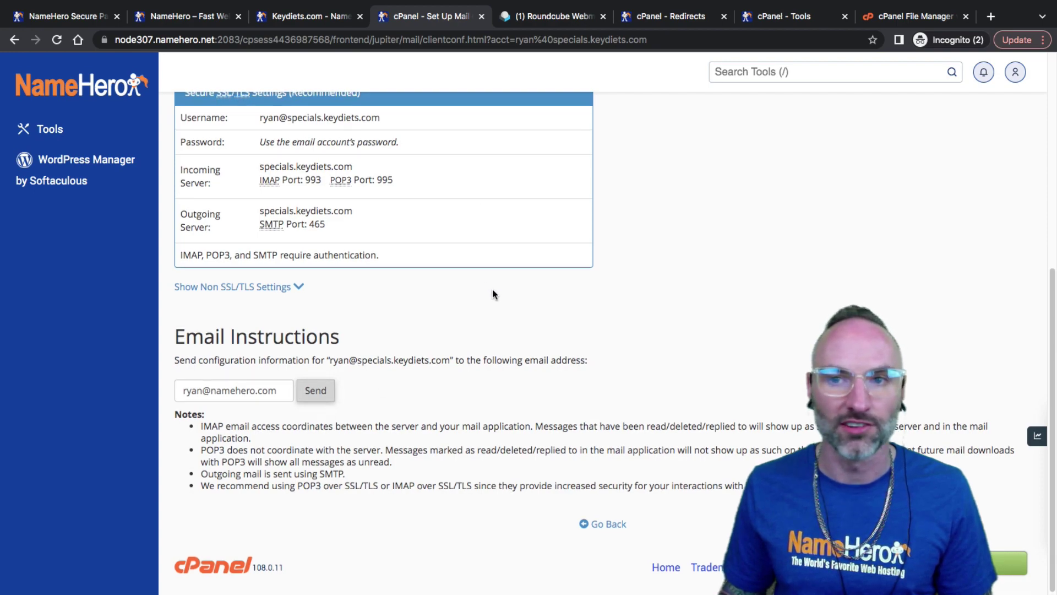
scroll(492, 292, up, 7)
scroll(503, 342, down, 7)
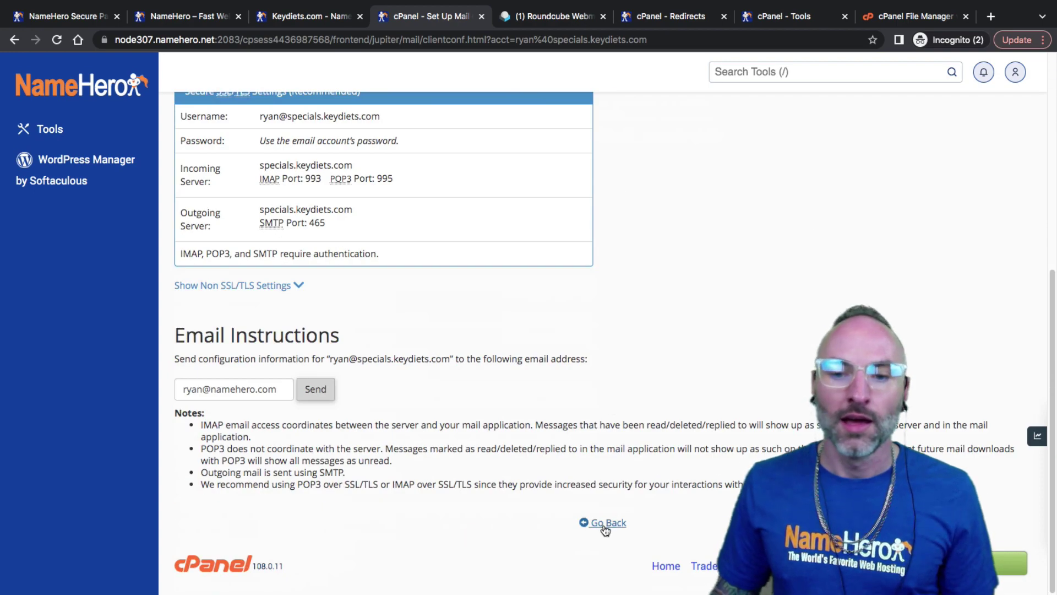
Go back to Email Accounts and highlight the specials.keydiets.com part of the new account
click(605, 523)
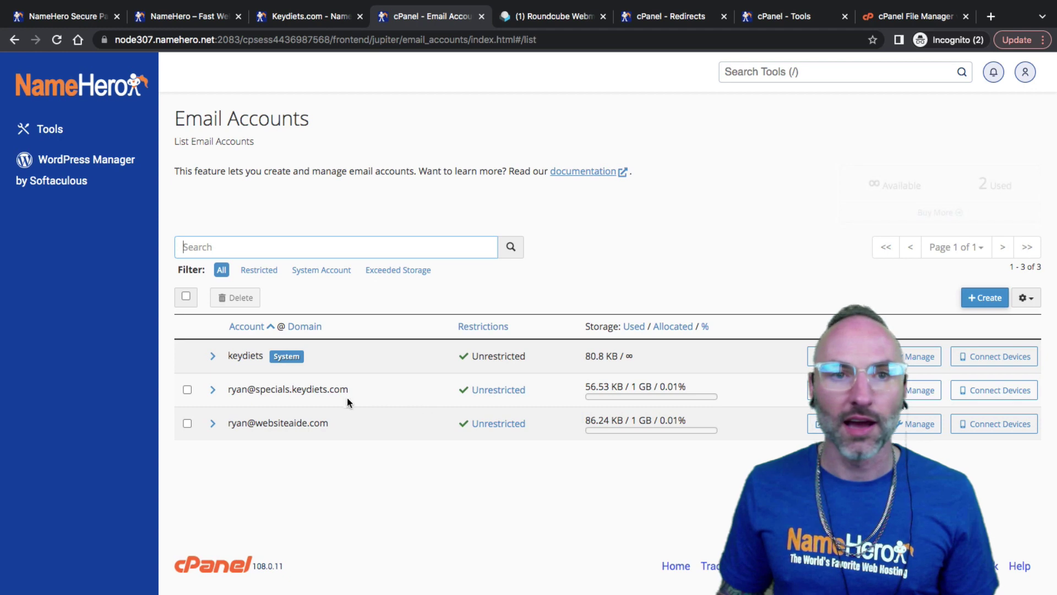
drag(254, 390, 347, 392)
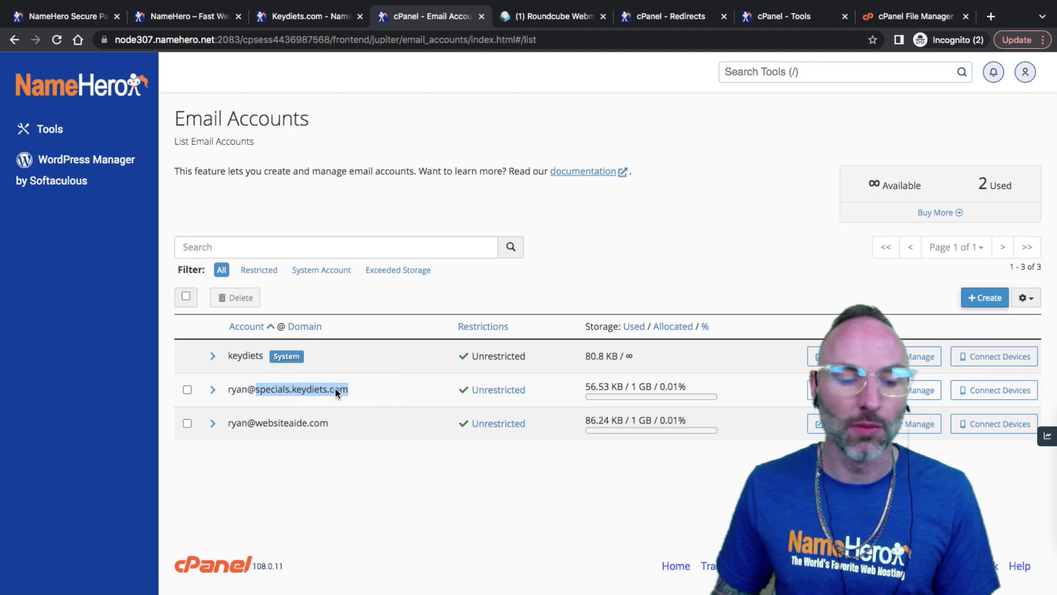
drag(350, 388, 258, 385)
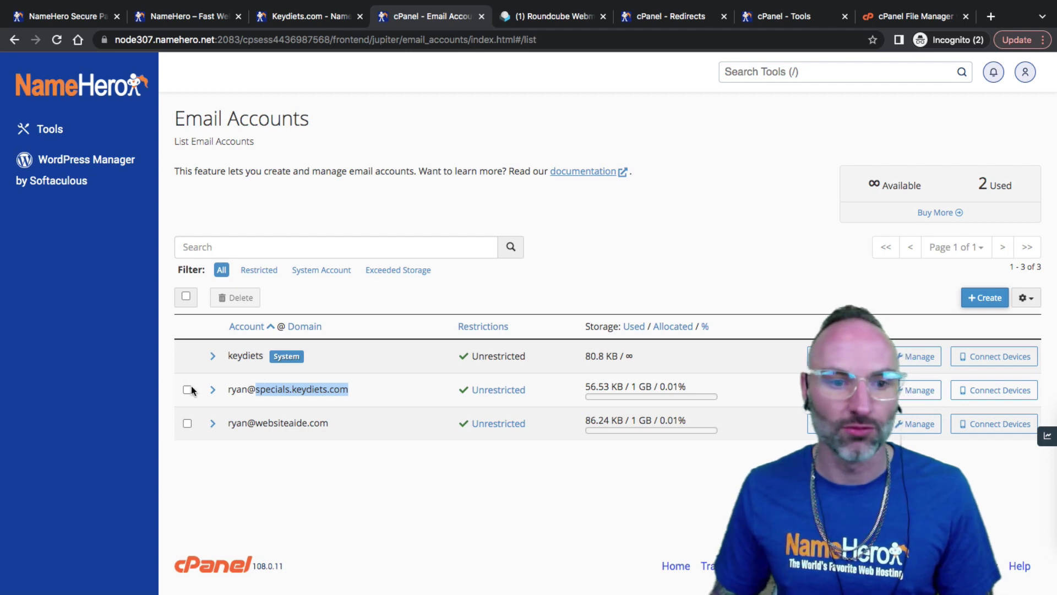
click(259, 425)
Open the keydiets.com domain management page from the NameHero client area's domain list
click(279, 18)
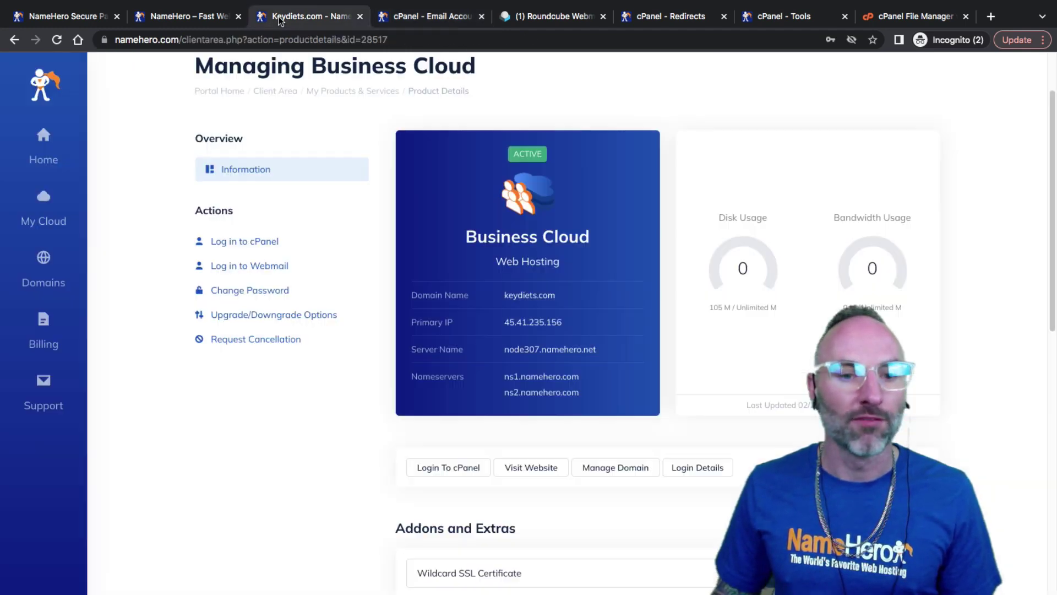
drag(506, 373, 545, 405)
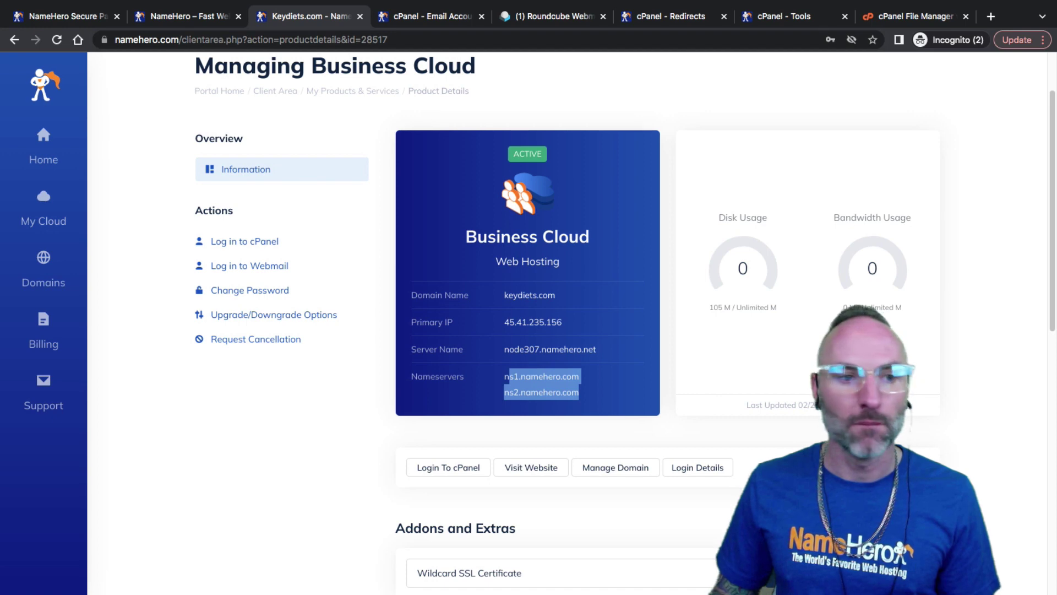
click(43, 270)
super+click(147, 114)
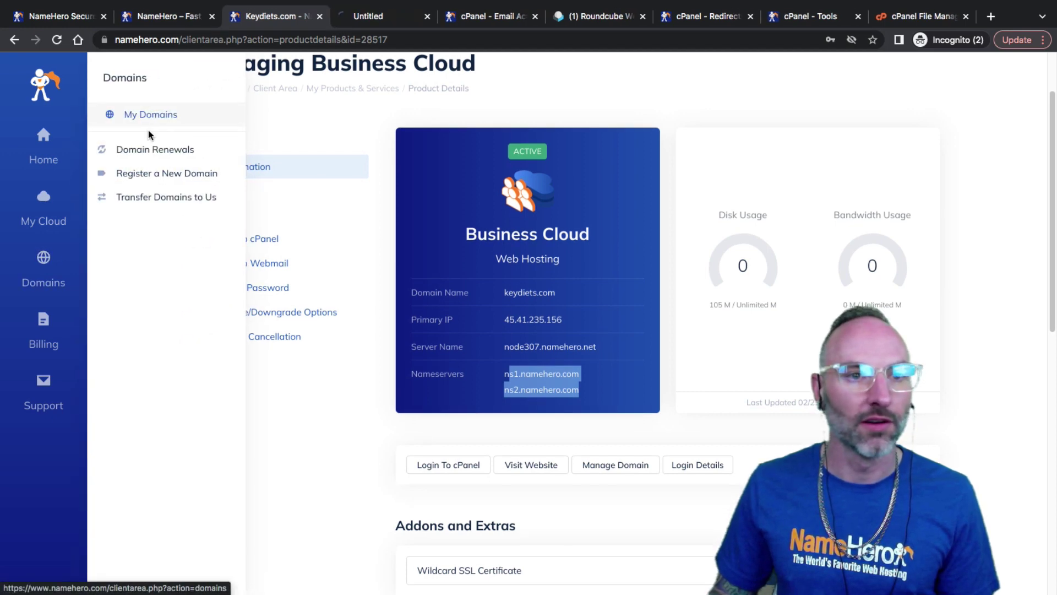
key(ctrl+Tab)
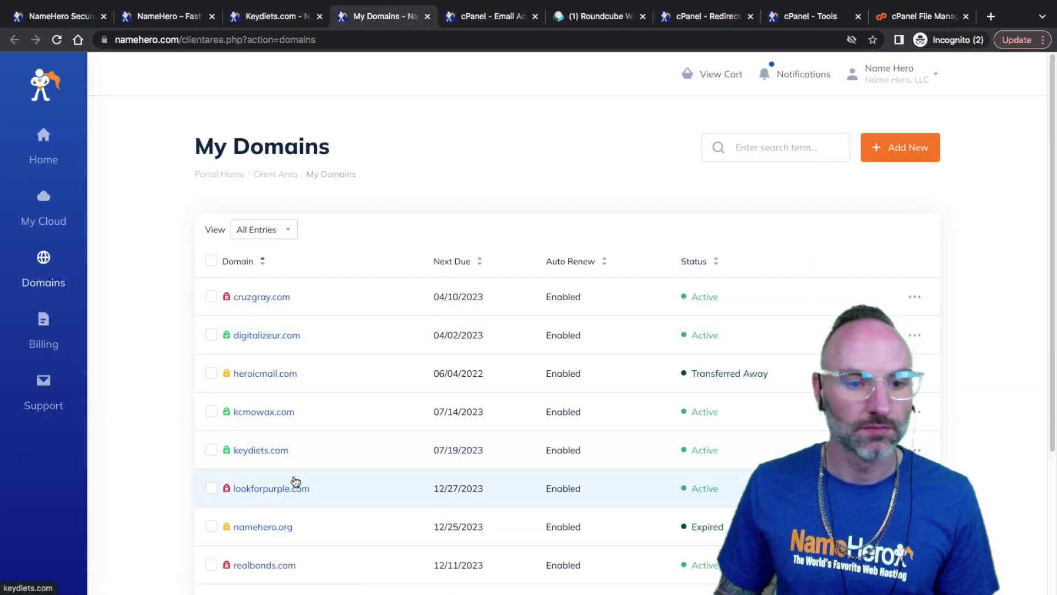
click(295, 450)
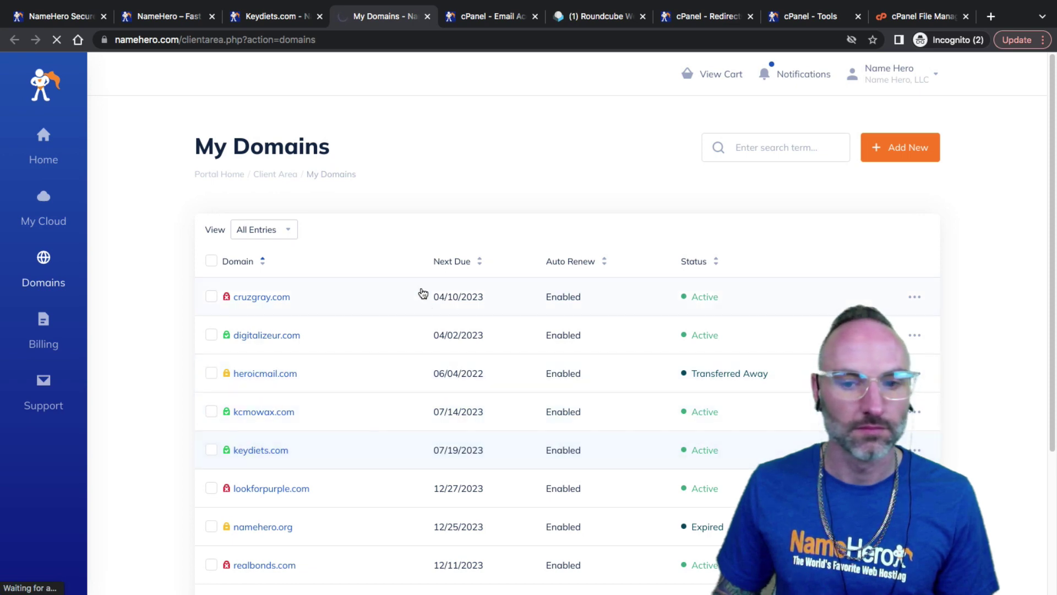
click(275, 17)
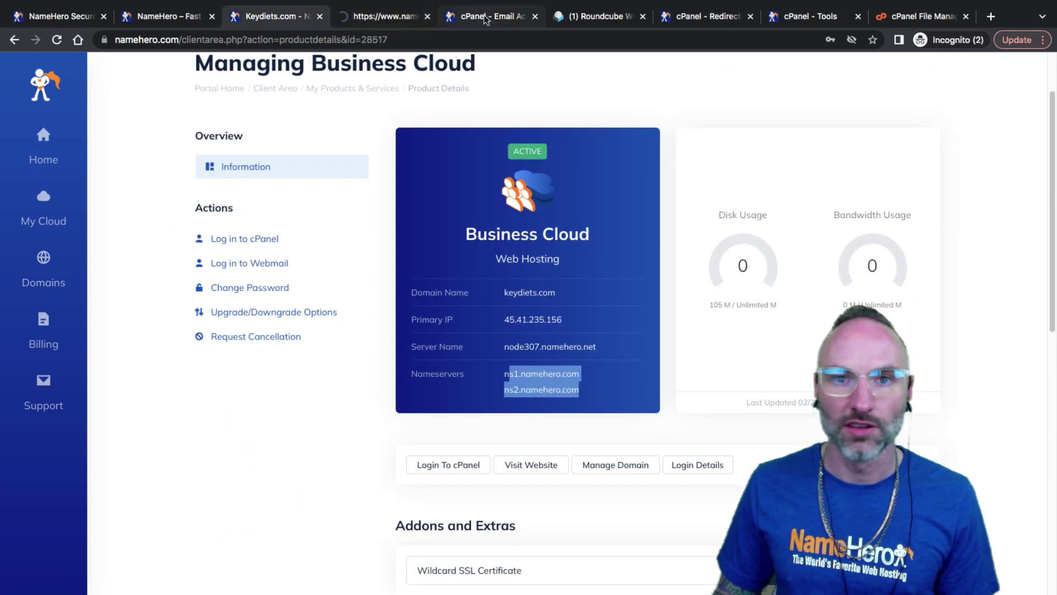
click(383, 16)
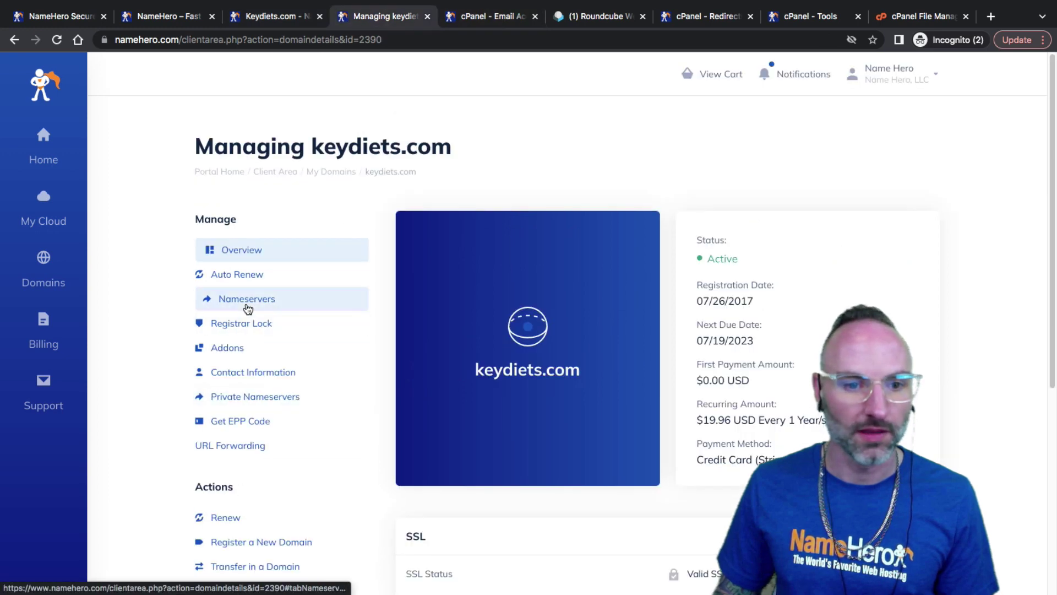
Show the nameservers ns1.namehero.com and ns2.namehero.com, then return to cPanel Email Accounts
click(240, 298)
click(412, 327)
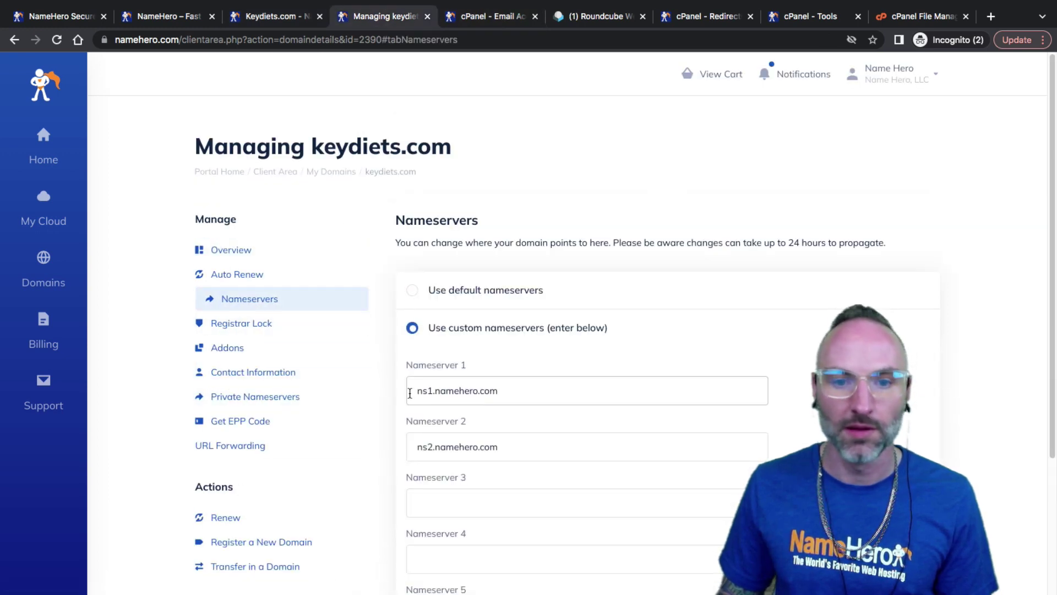
click(501, 392)
drag(469, 447, 410, 440)
drag(413, 390, 522, 406)
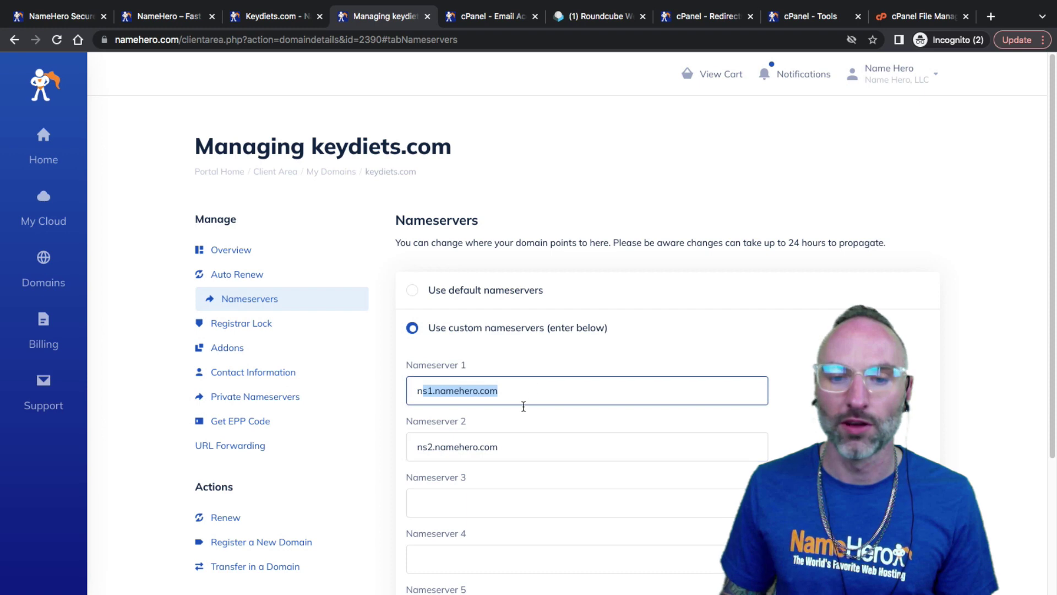
click(492, 440)
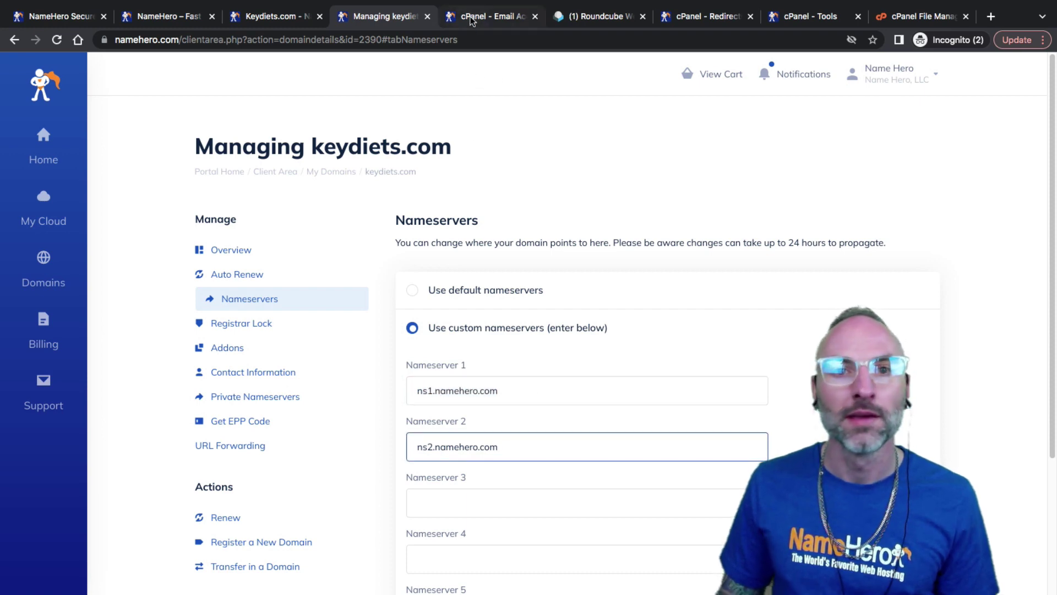
drag(498, 447, 330, 229)
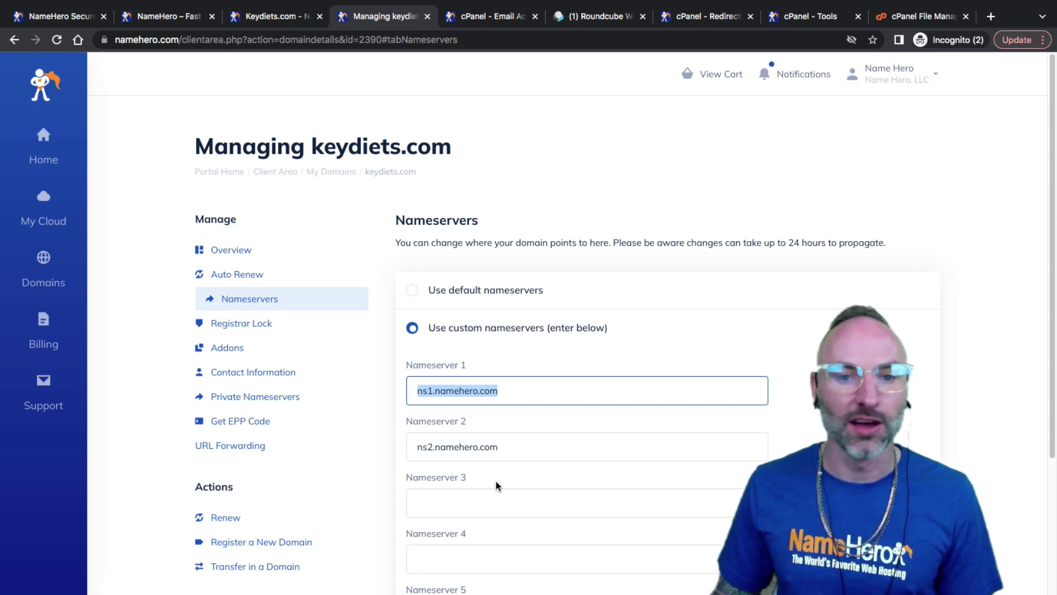
drag(531, 390, 299, 388)
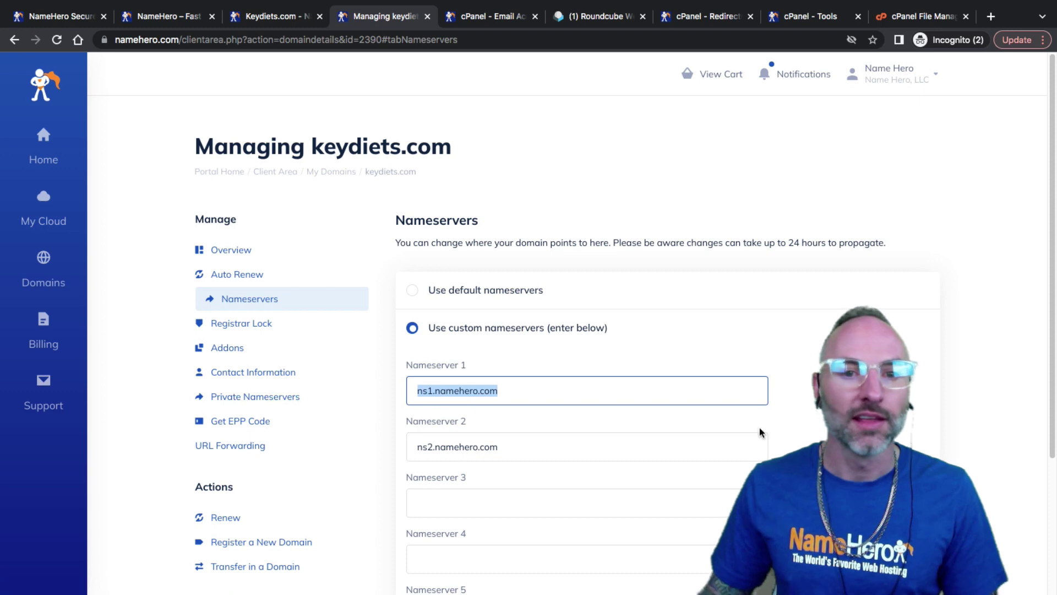
click(478, 18)
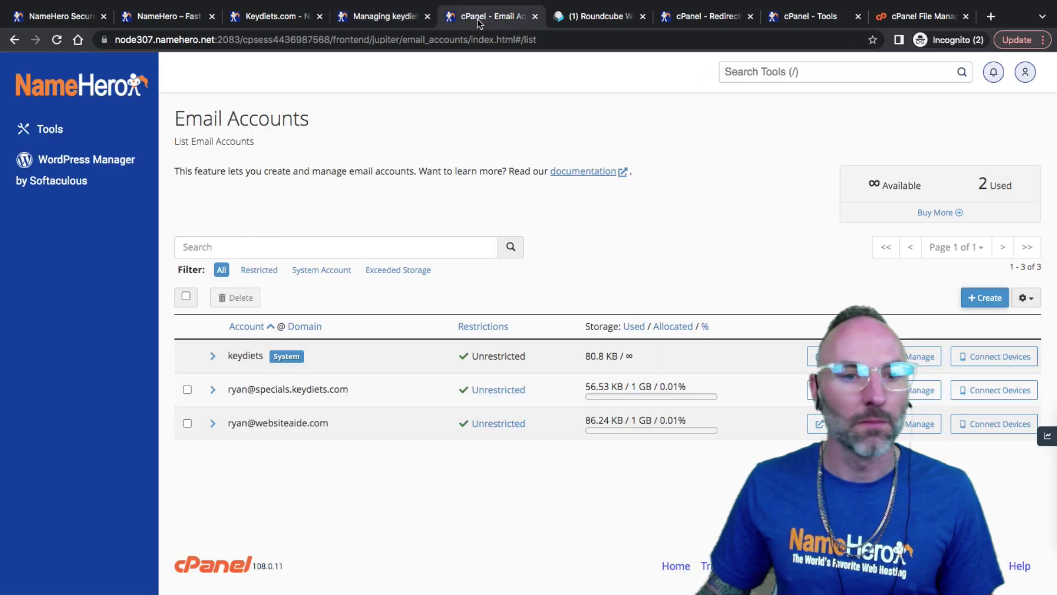
Find the Zone Editor by searching 'zone' and manage the keydiets.com records
click(78, 98)
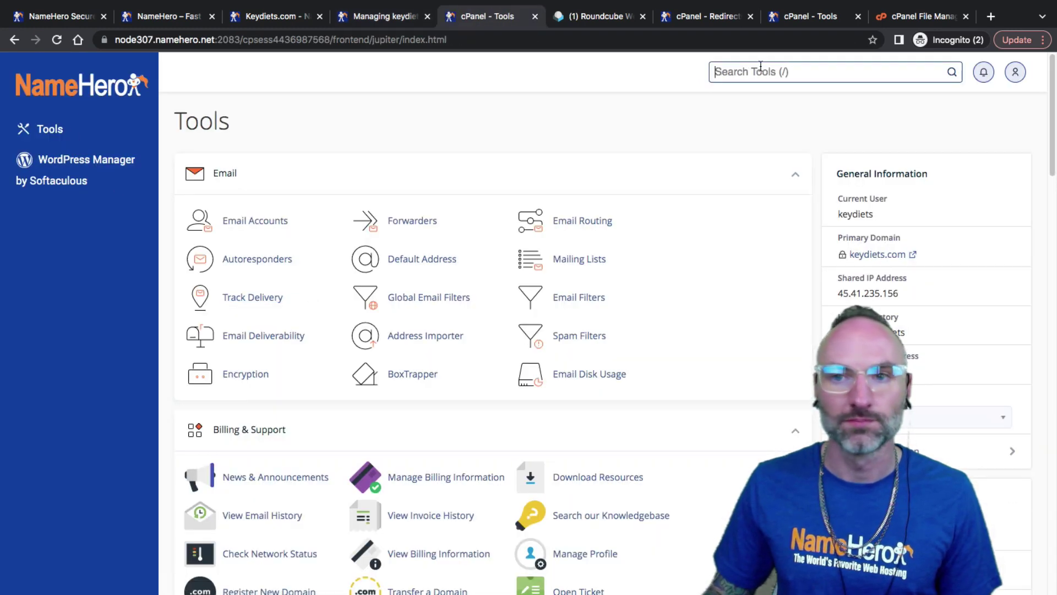
text(zone)
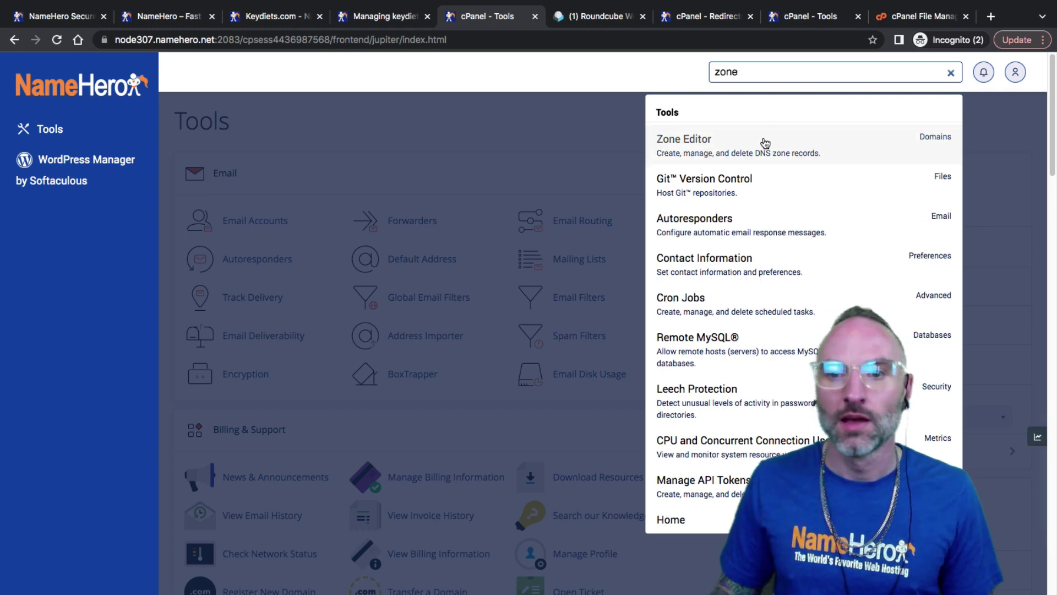
click(749, 138)
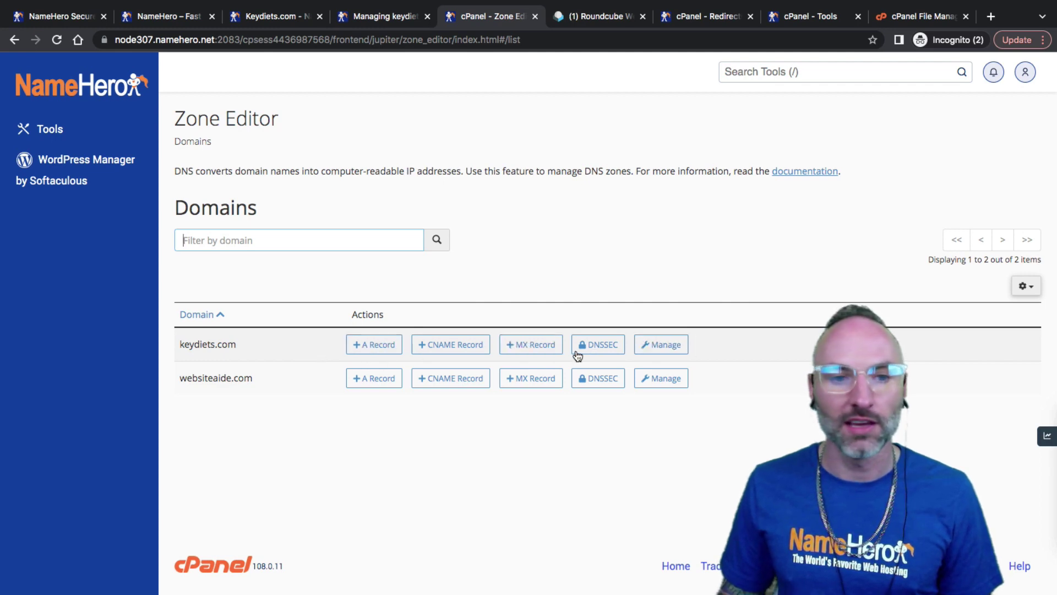
mouse_move(193, 345)
mouse_down()
mouse_move(247, 348)
mouse_move(191, 344)
mouse_up()
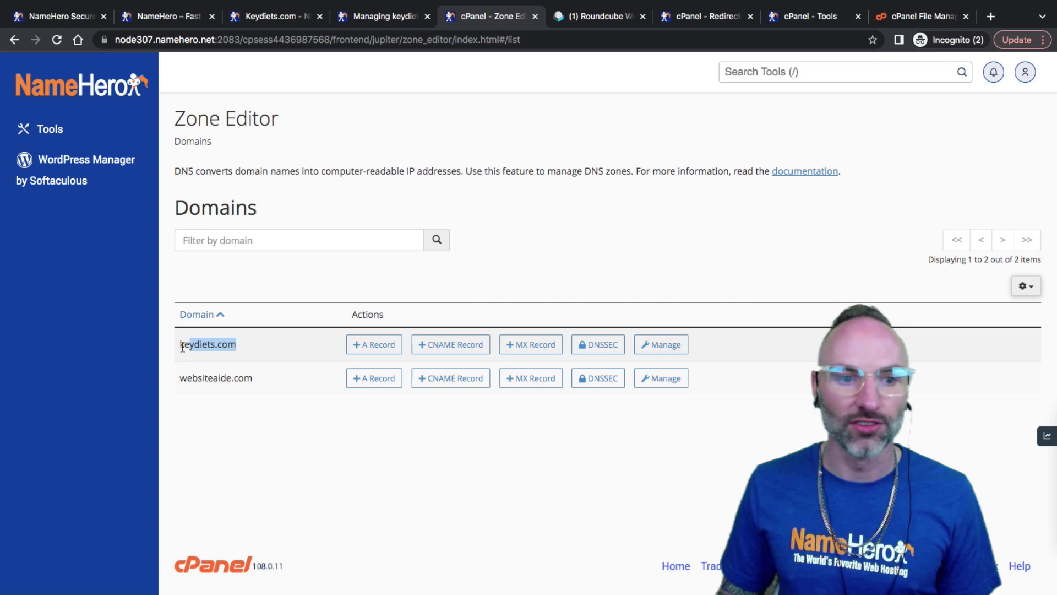
click(182, 346)
double_click(230, 342)
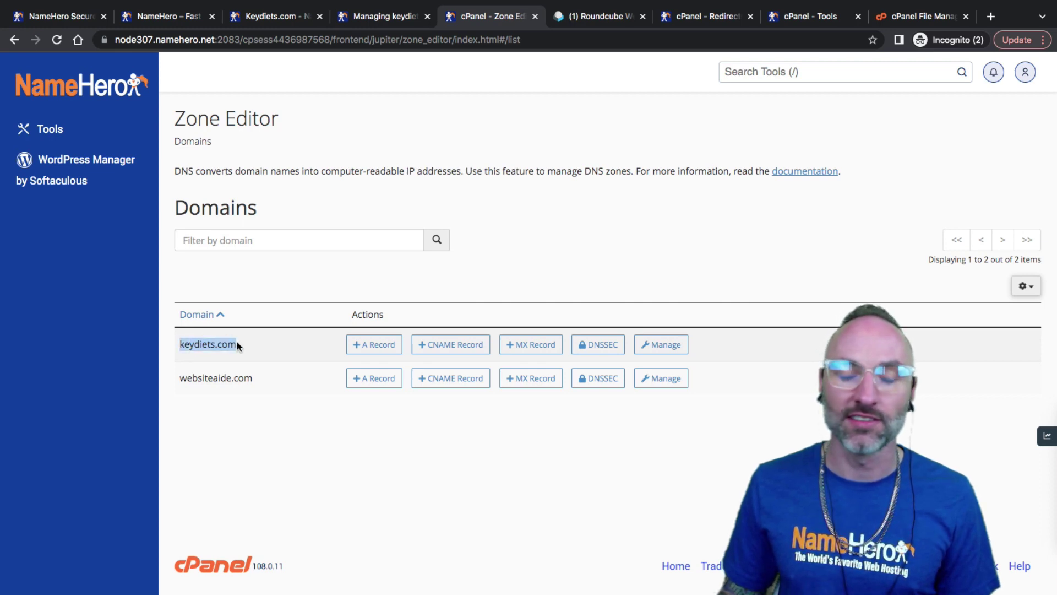
drag(238, 345, 174, 347)
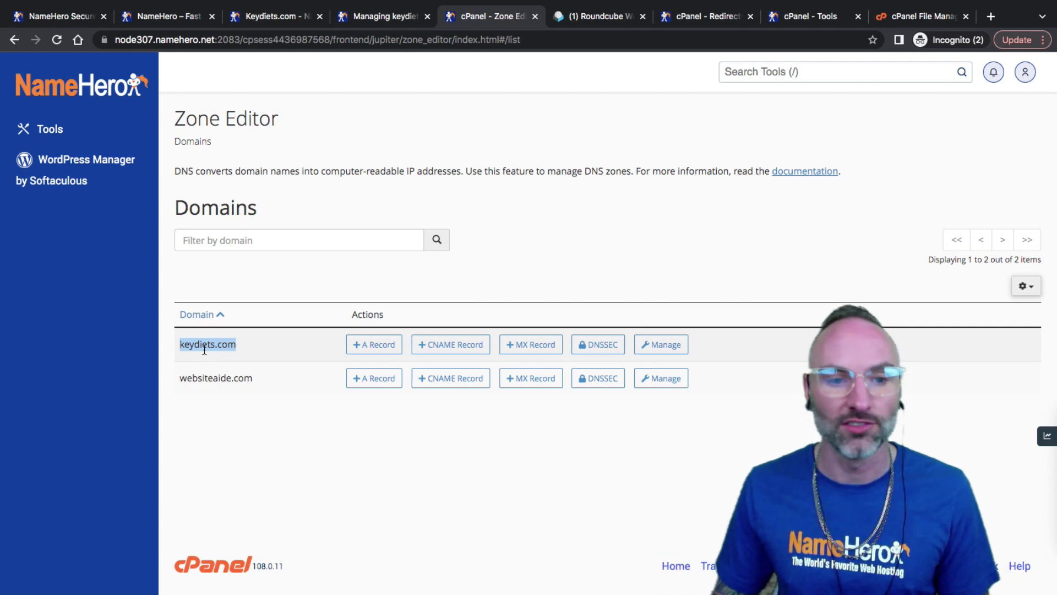
click(646, 355)
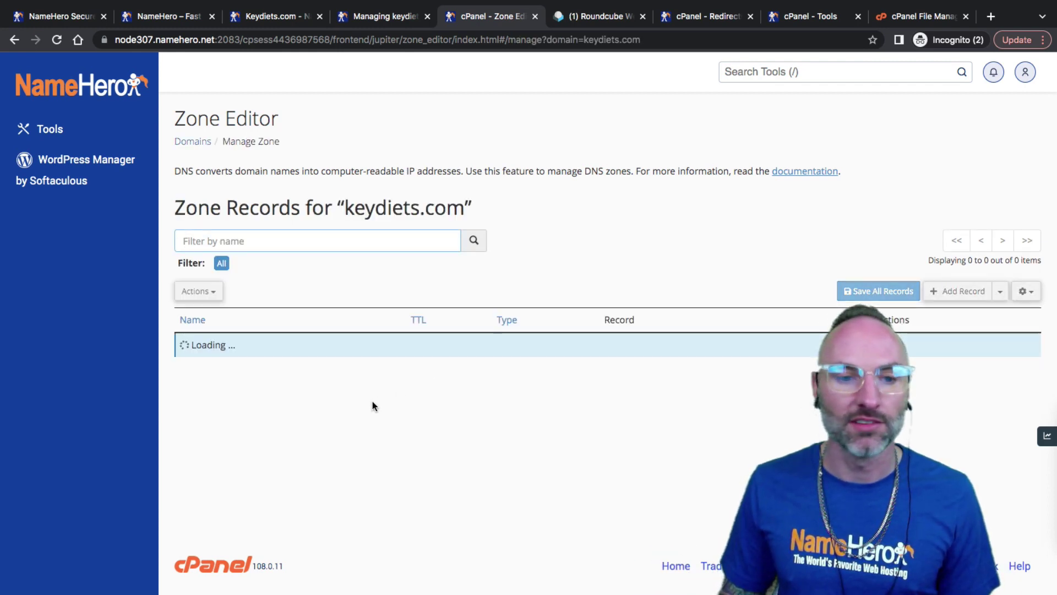
Locate the specials.keydiets.com A record pointing to 45.41.235.156 via a page search for 'specials'
scroll(369, 407, down, 10)
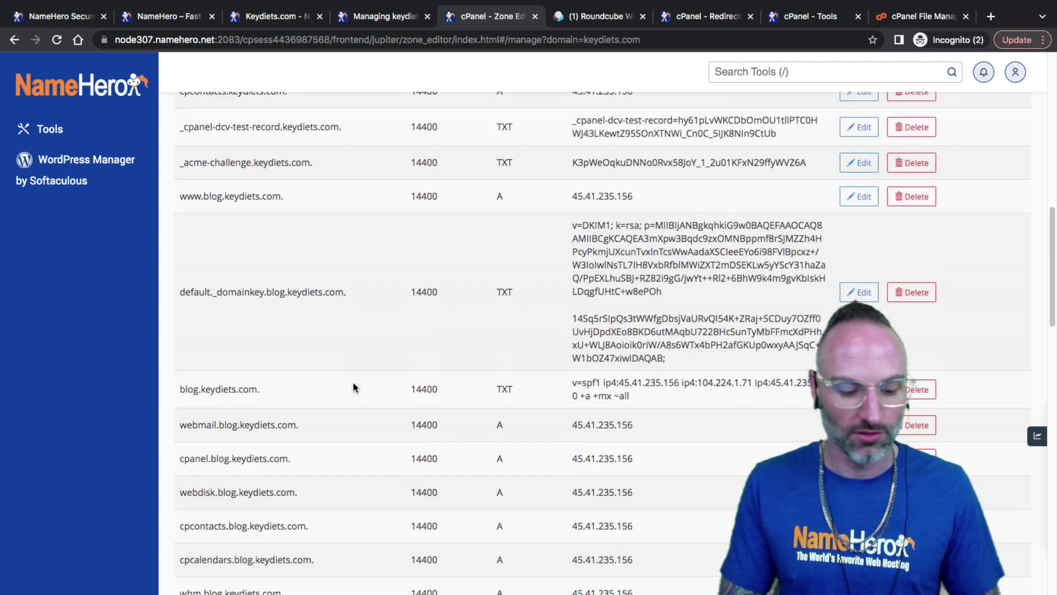
key(ctrl+f)
text(specials)
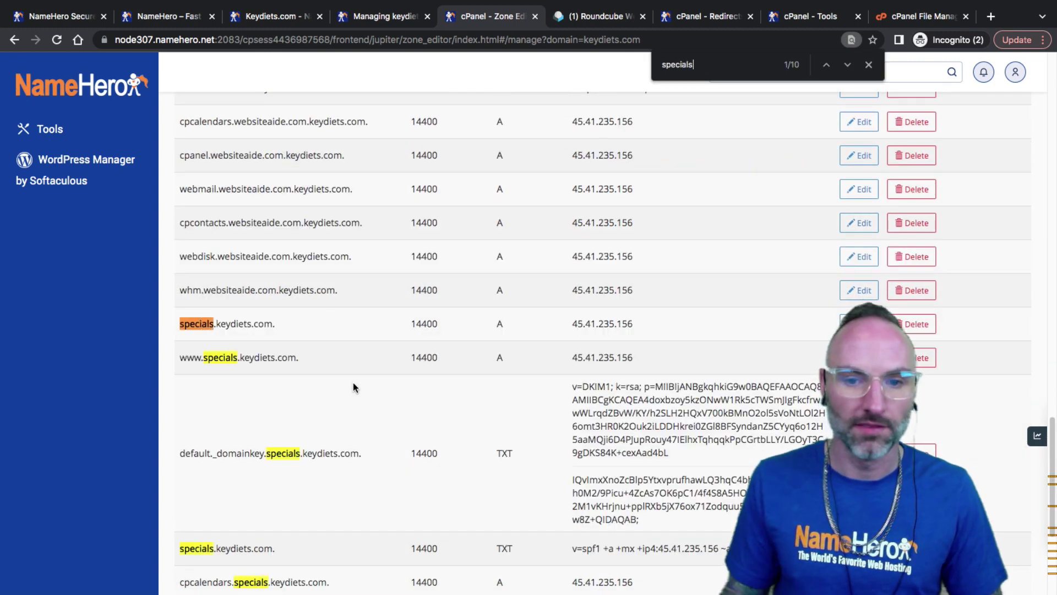
drag(181, 325, 275, 328)
drag(460, 328, 563, 330)
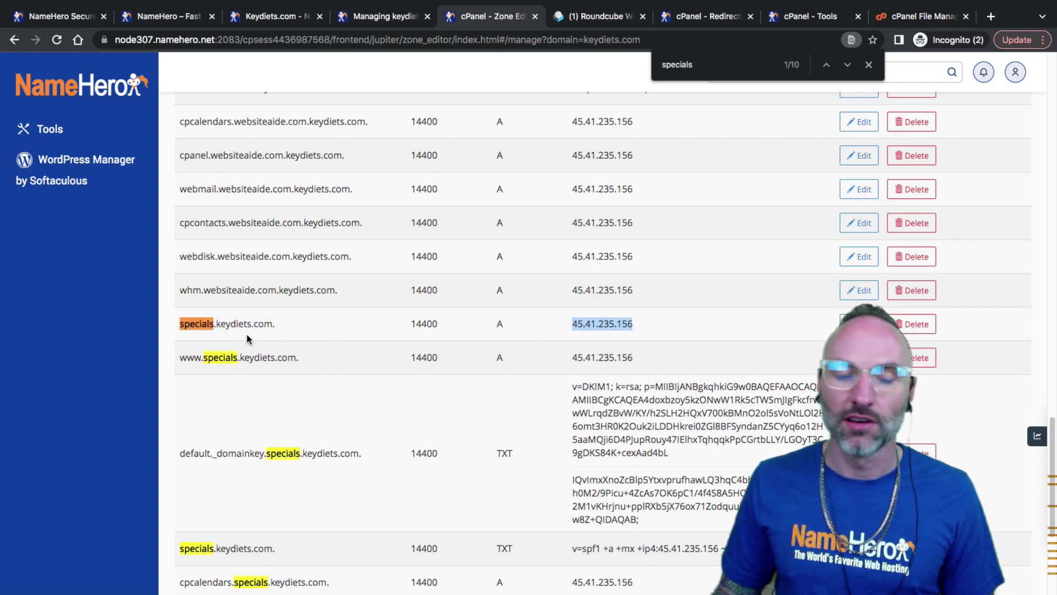
drag(214, 323, 270, 325)
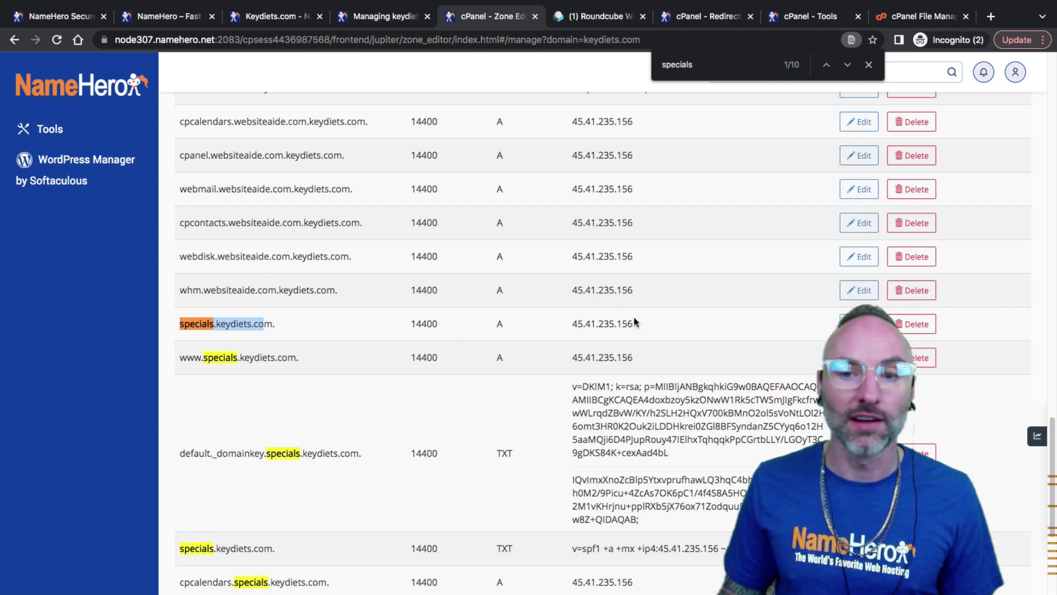
drag(634, 323, 191, 318)
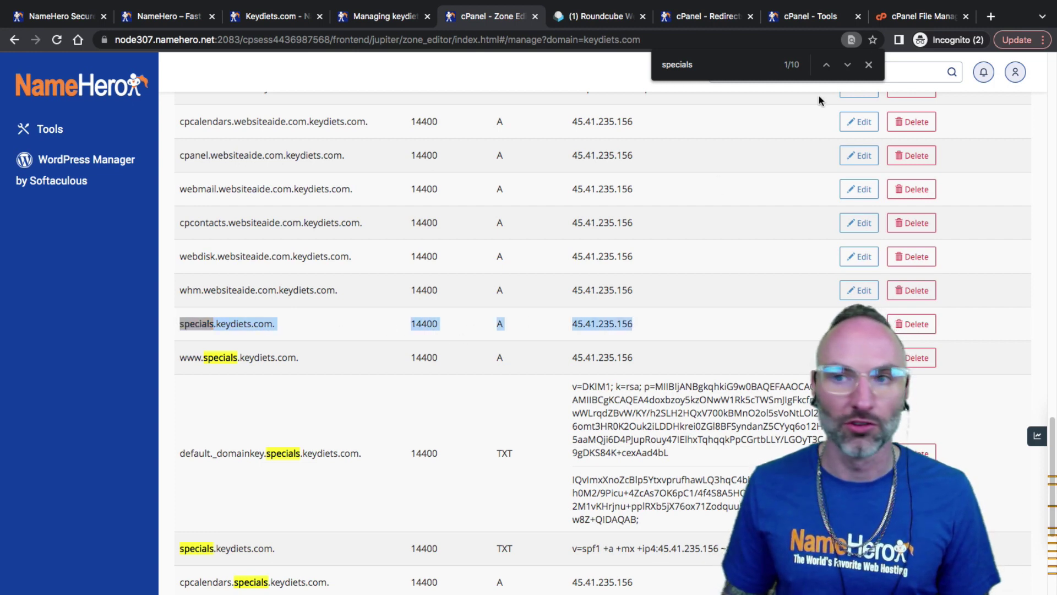
click(874, 67)
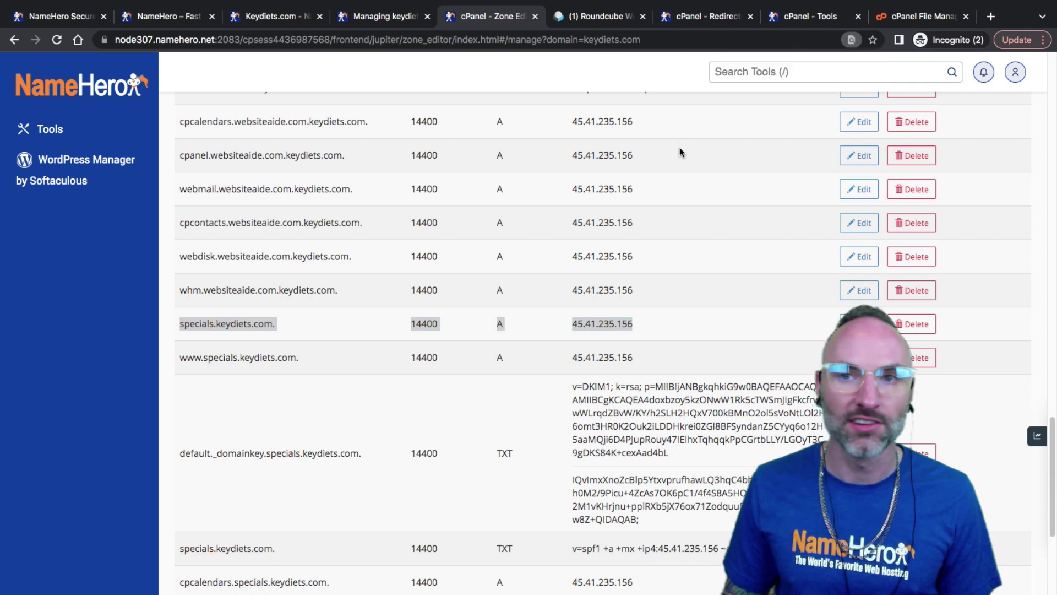
Visit the keydiets.com website and test specials.keydiets.com, which returns 404 Not Found
click(368, 20)
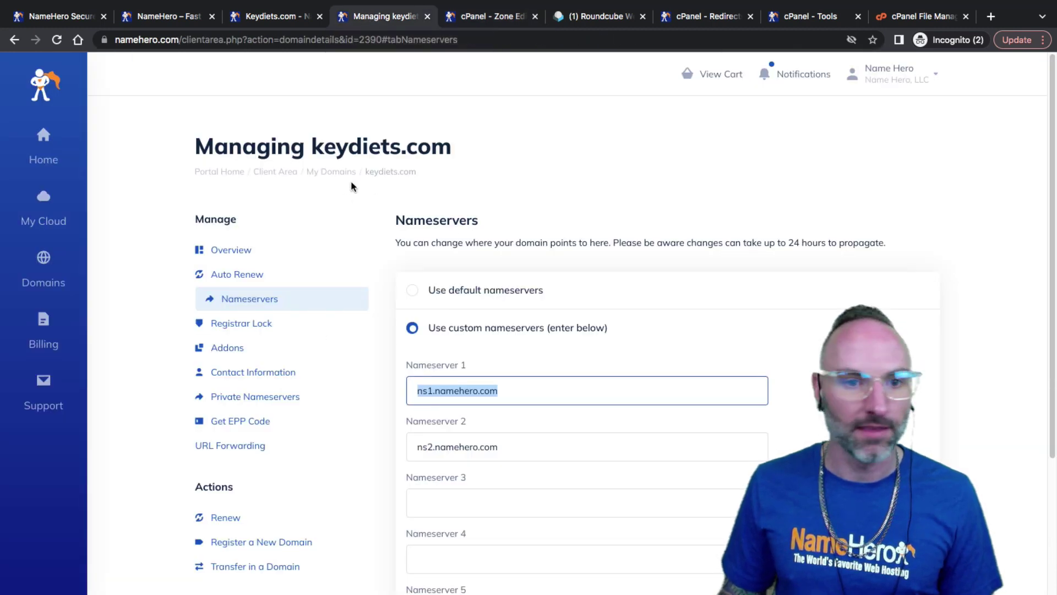
click(278, 17)
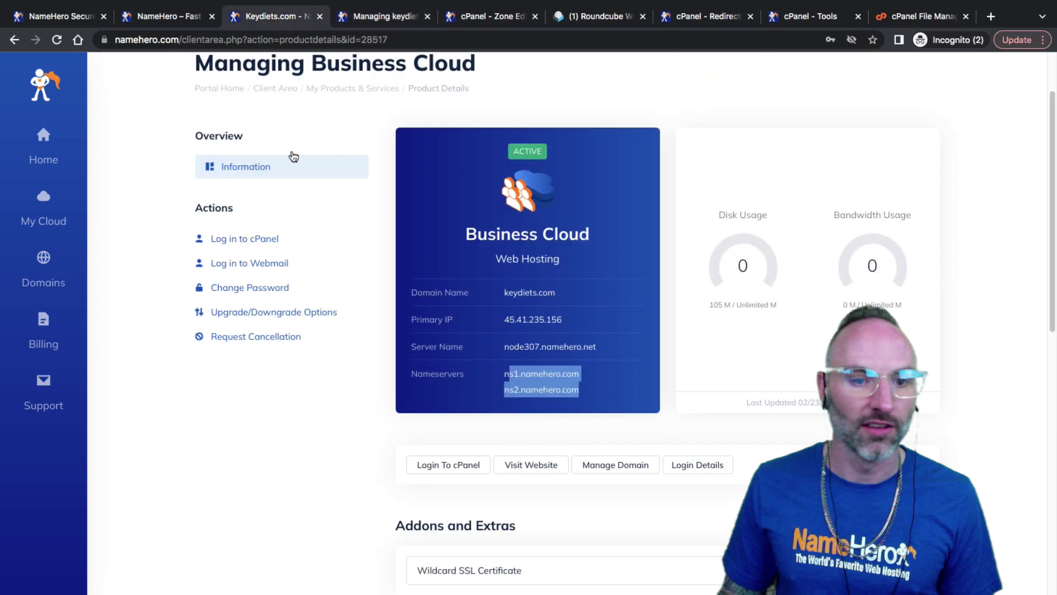
click(514, 293)
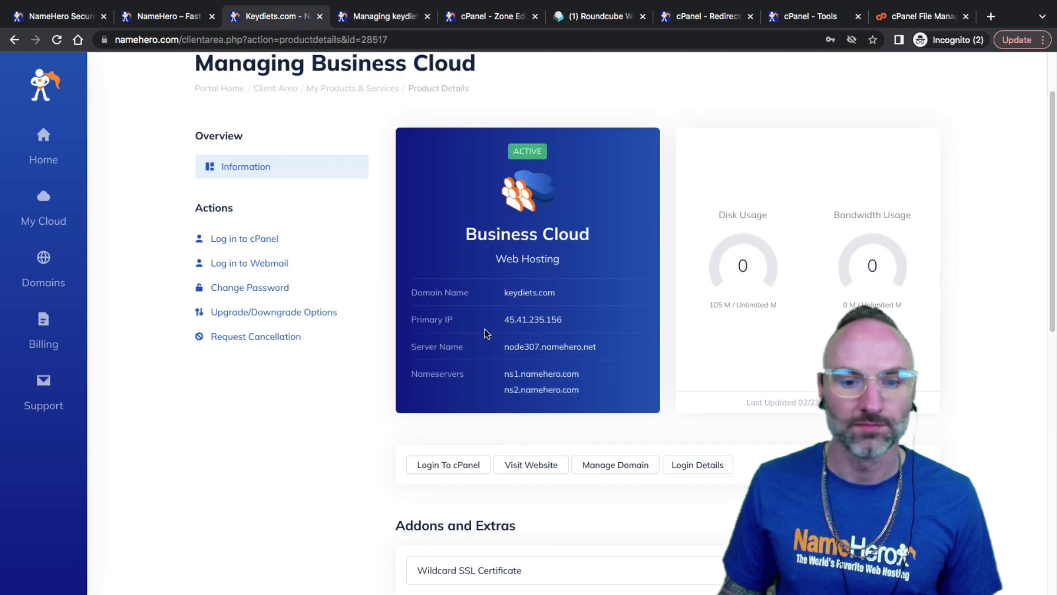
click(515, 465)
click(196, 39)
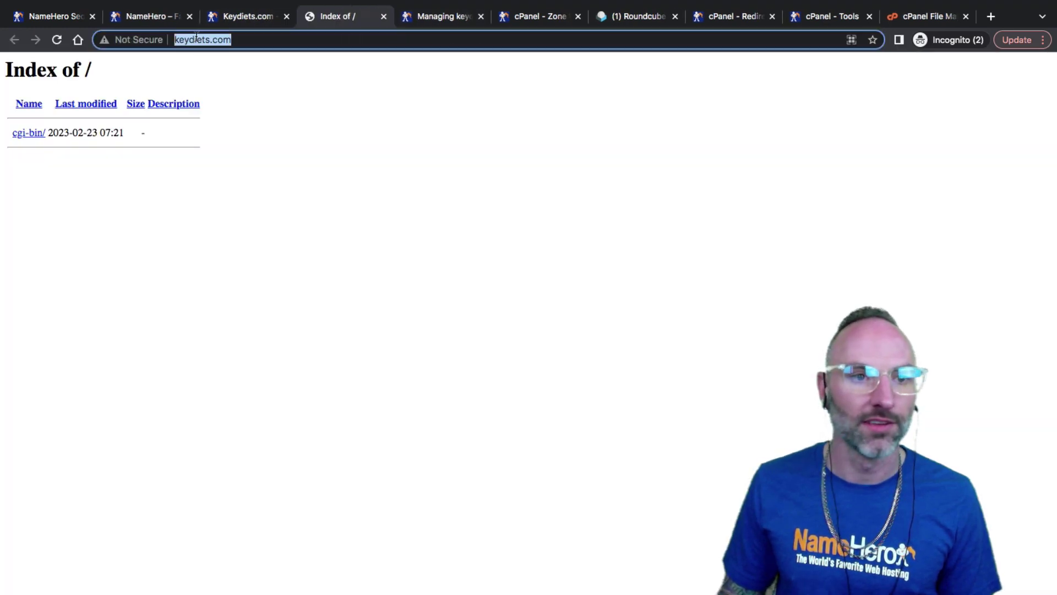
click(183, 38)
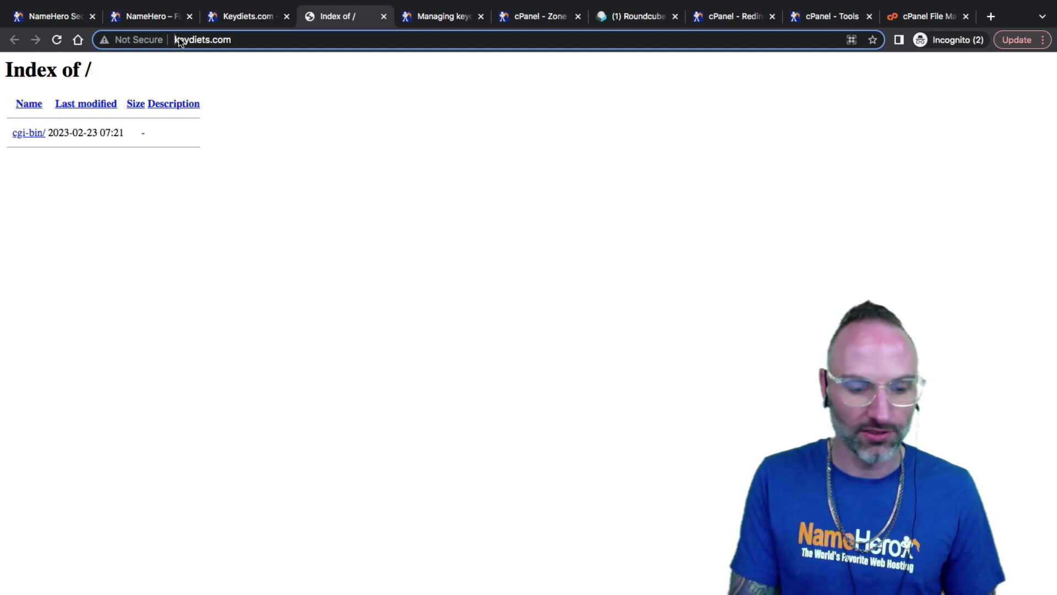
text(specials.)
key(Return)
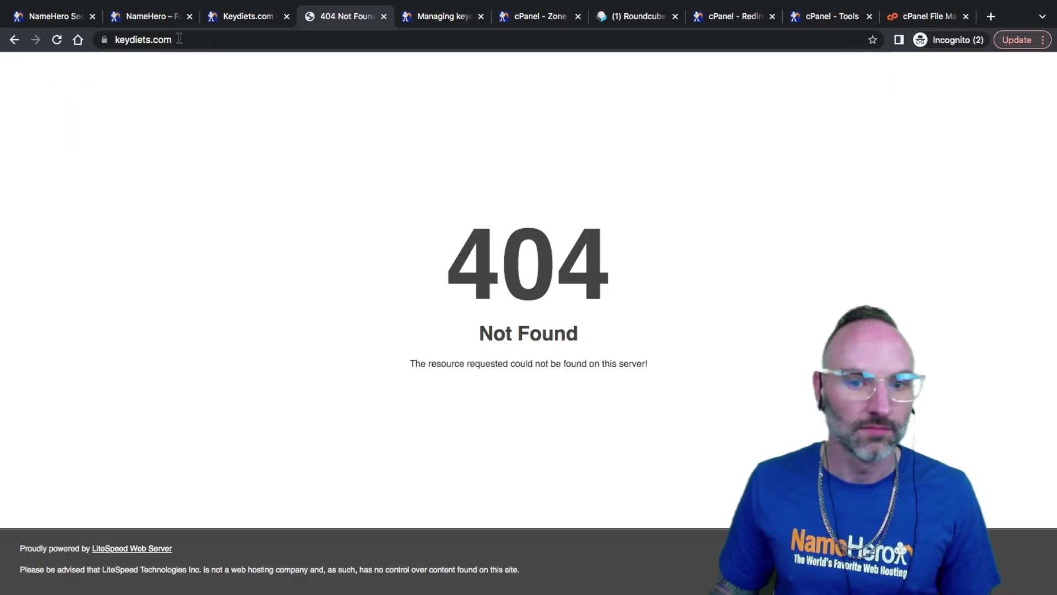
click(220, 35)
click(225, 32)
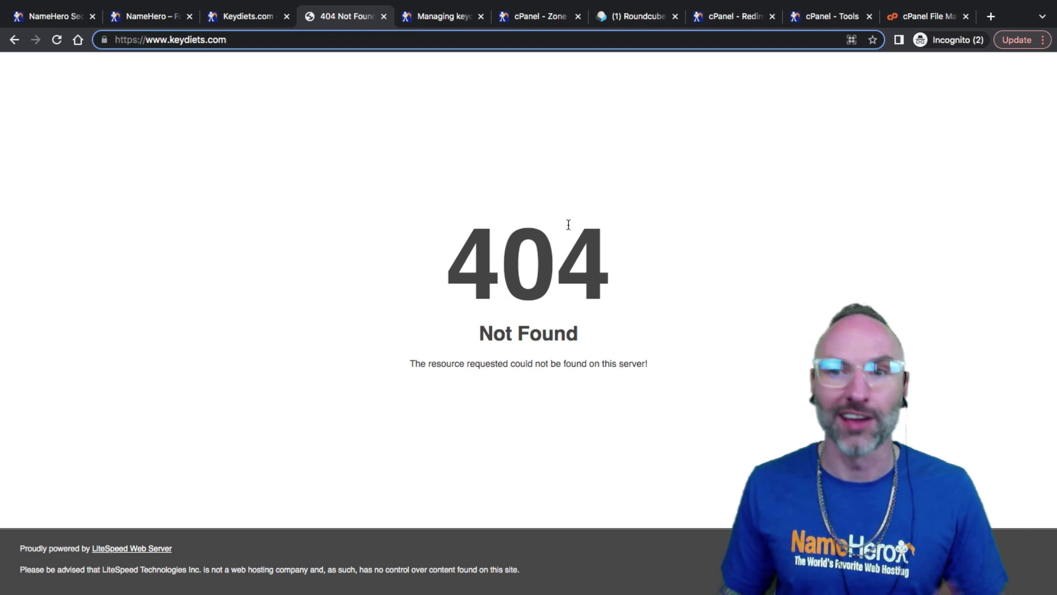
Return from the nameservers page to the cPanel Tools home
click(460, 24)
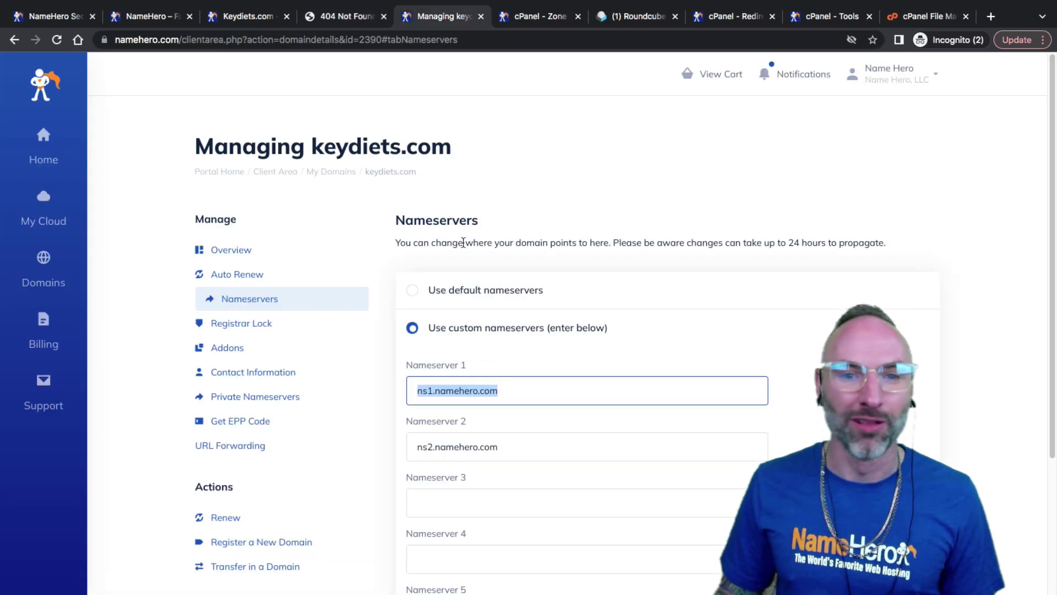
click(568, 238)
click(540, 16)
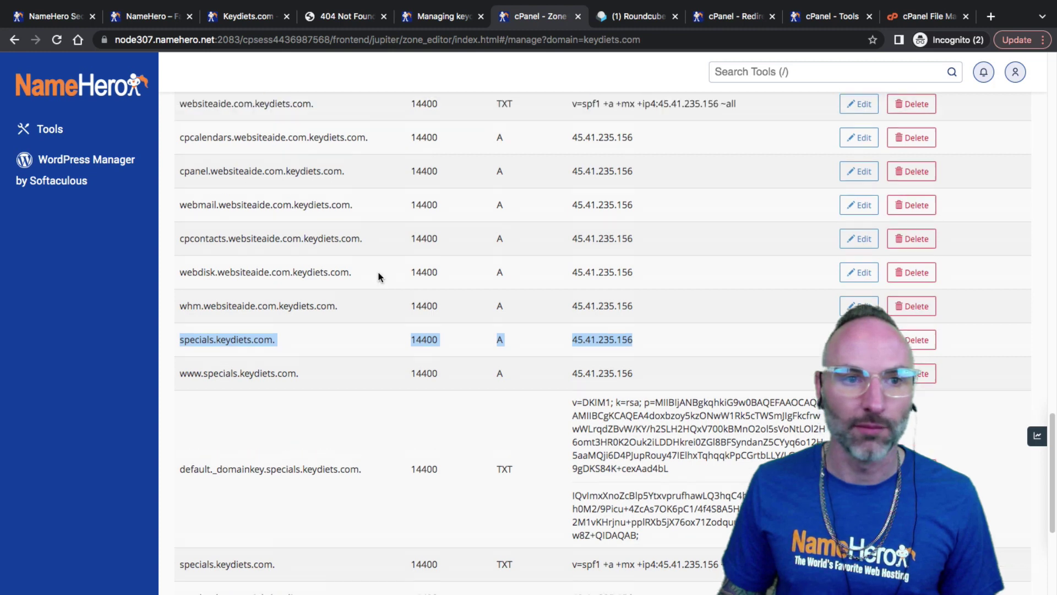
scroll(379, 277, up, 10)
click(120, 99)
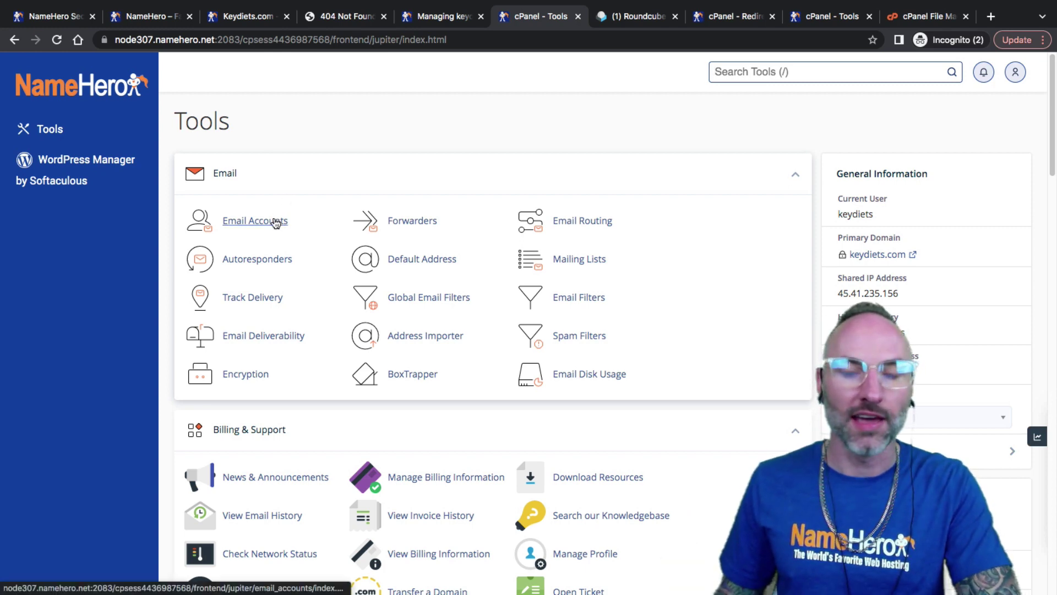
Try logging in to the specials.keydiets.com webmail with the pasted saved password; it is rejected as invalid
click(275, 223)
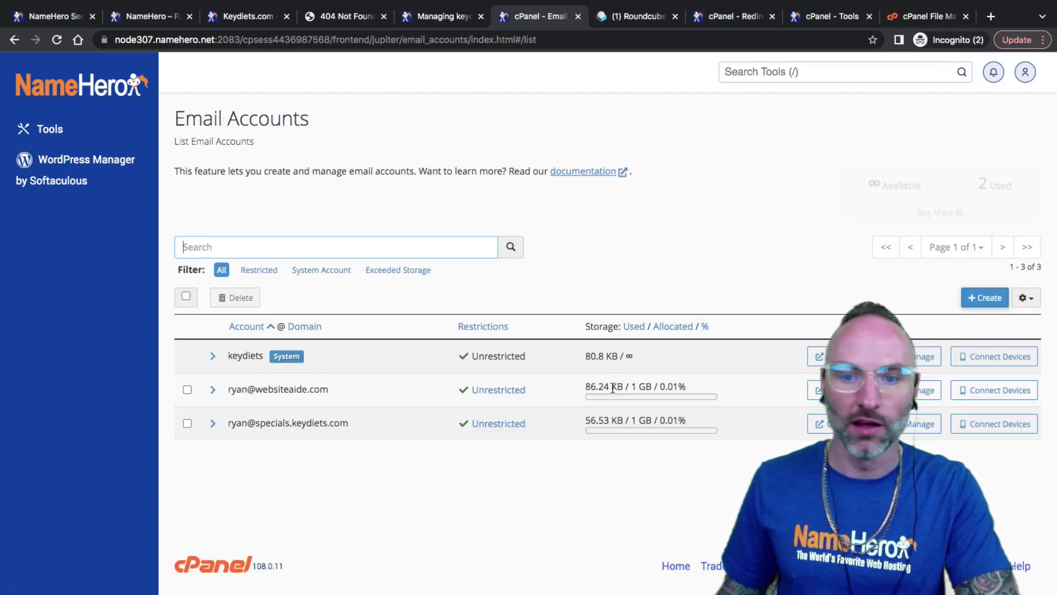
click(433, 22)
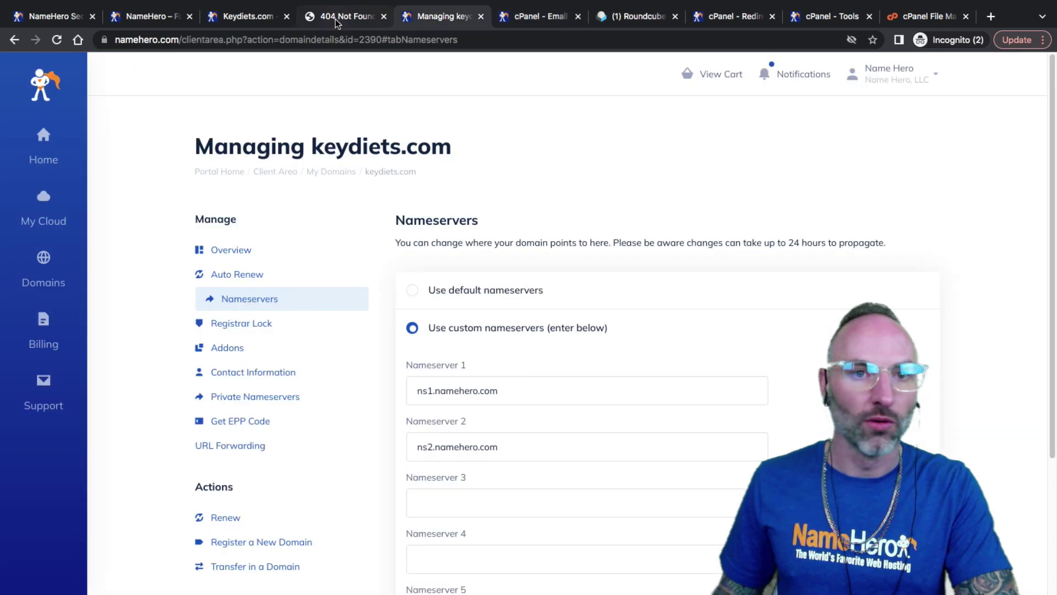
click(259, 22)
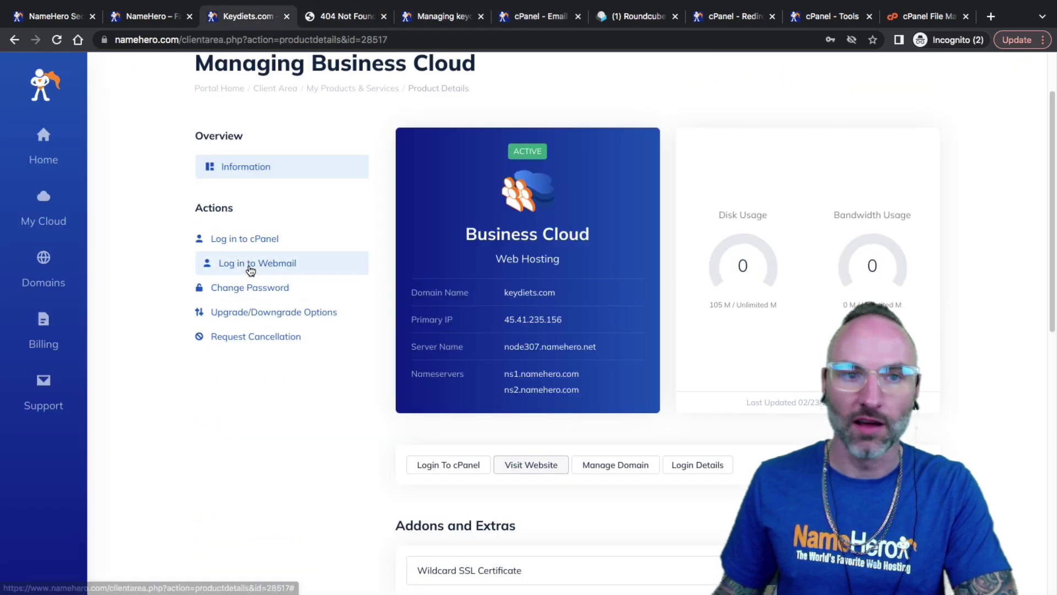
click(253, 266)
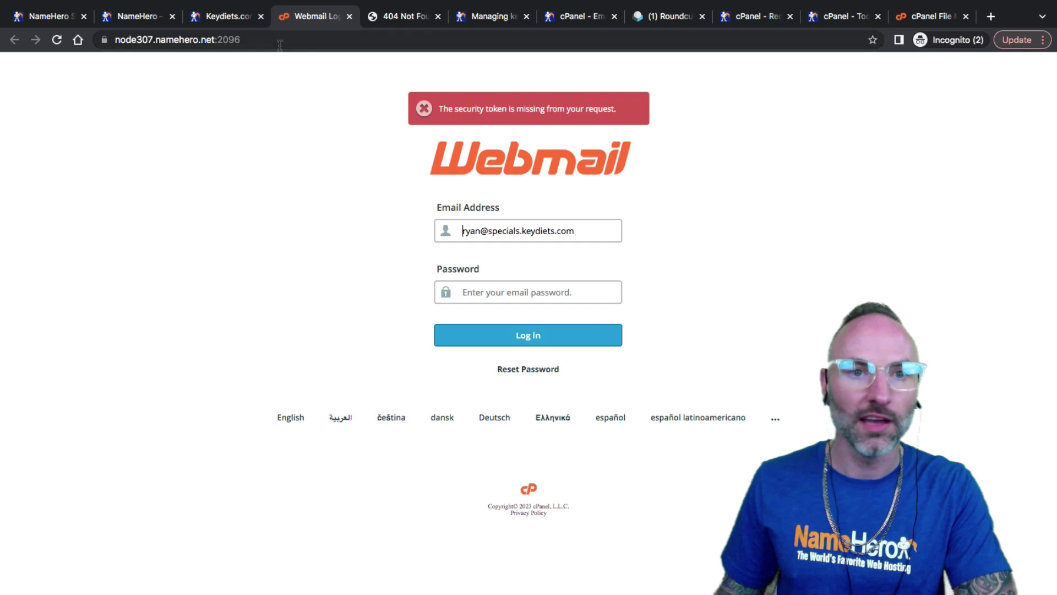
drag(583, 240, 454, 230)
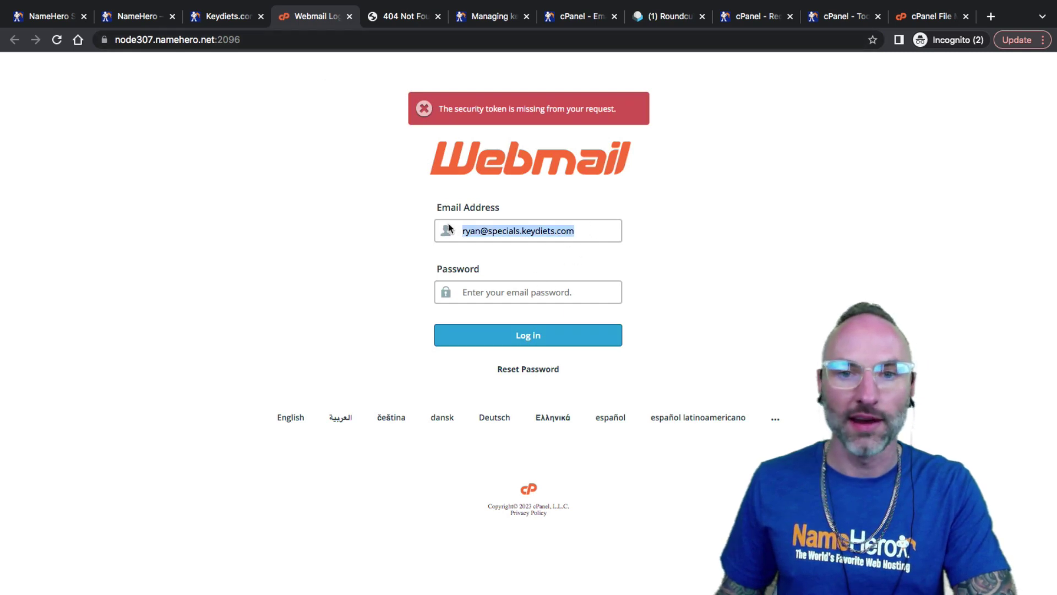
right_click(510, 292)
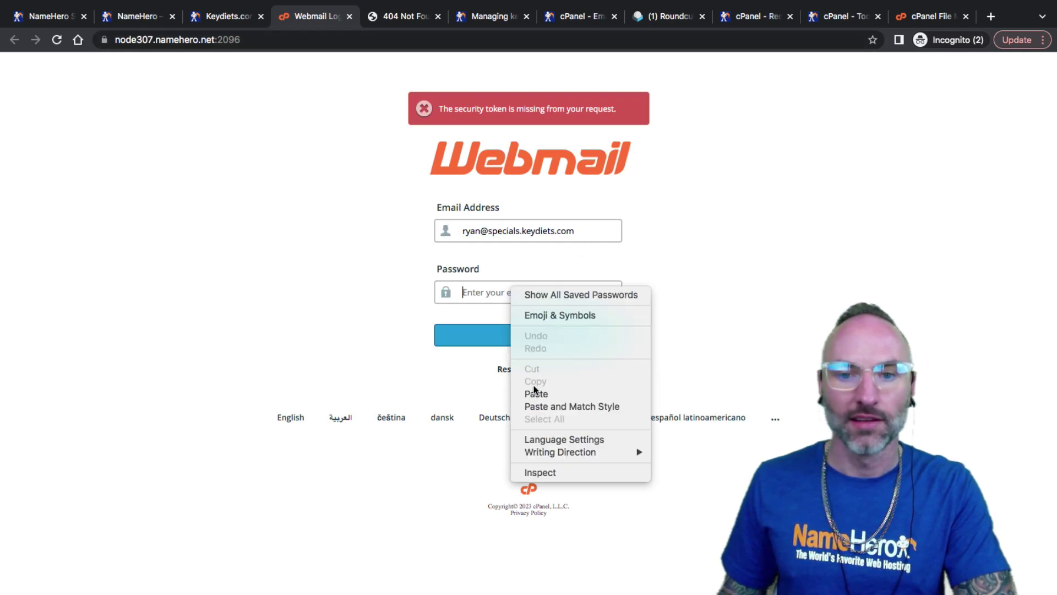
click(537, 391)
click(529, 335)
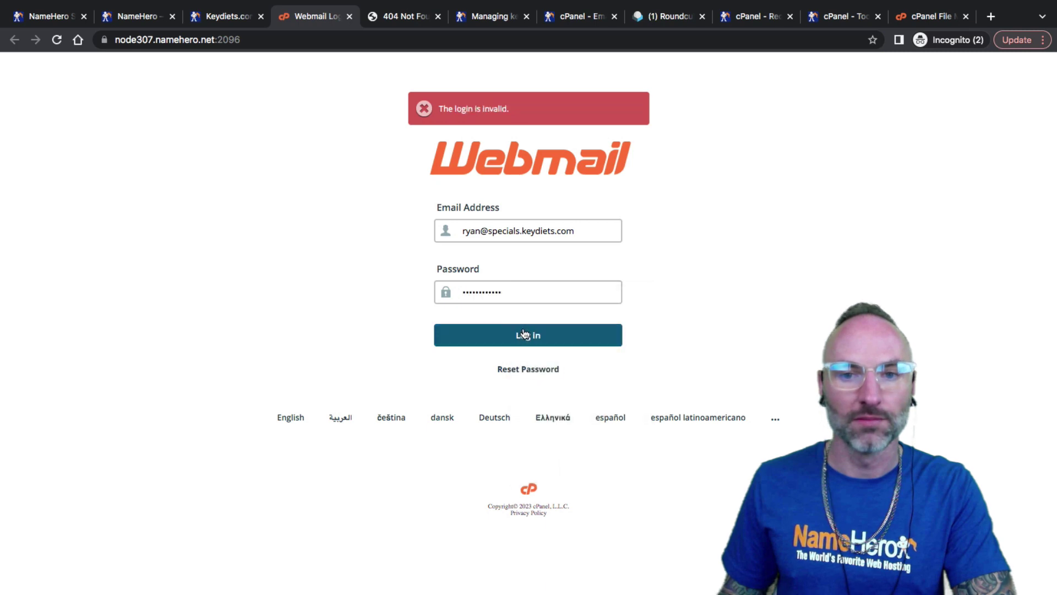
click(484, 19)
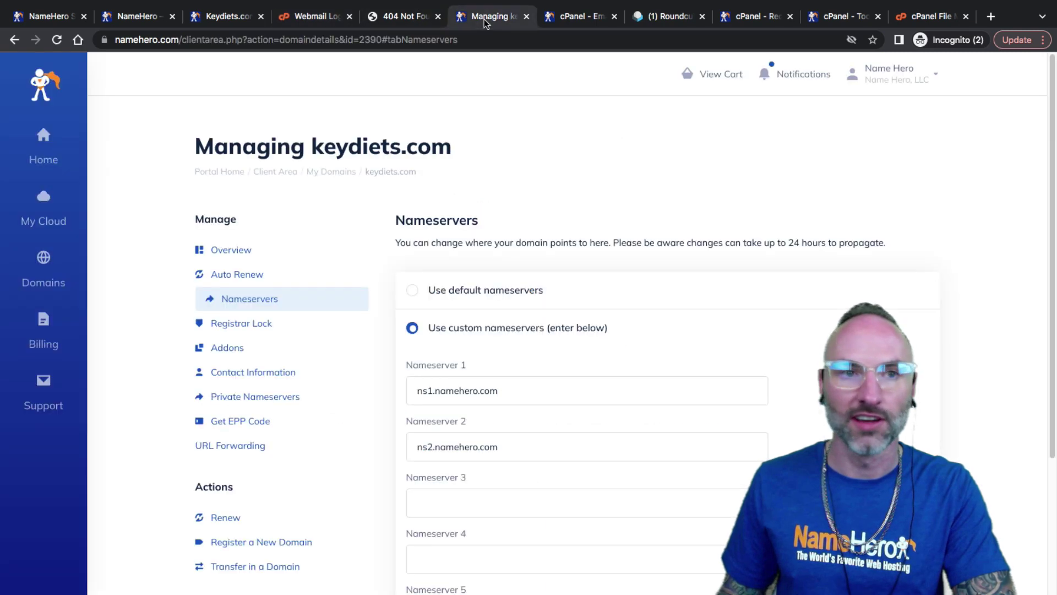
Generate a new random password for the specials.keydiets.com mailbox in Email Accounts
click(594, 18)
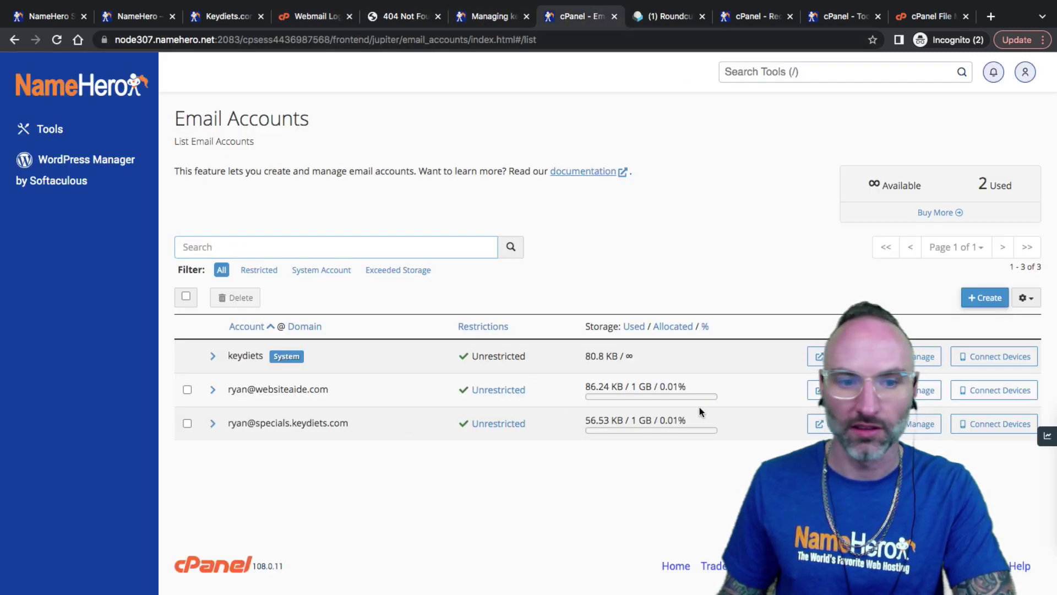
click(922, 429)
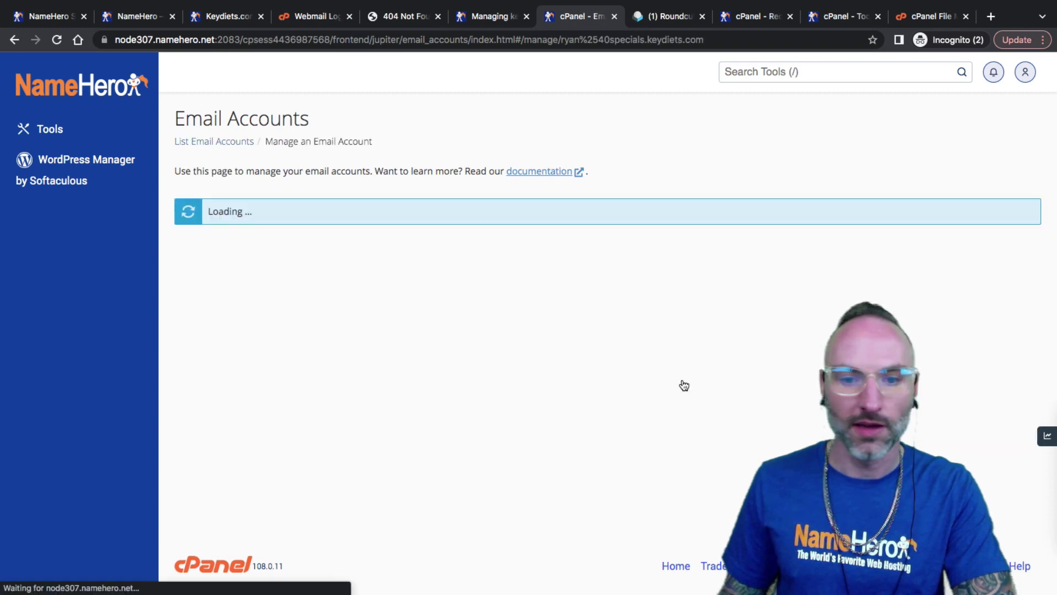
click(514, 374)
drag(251, 380, 60, 349)
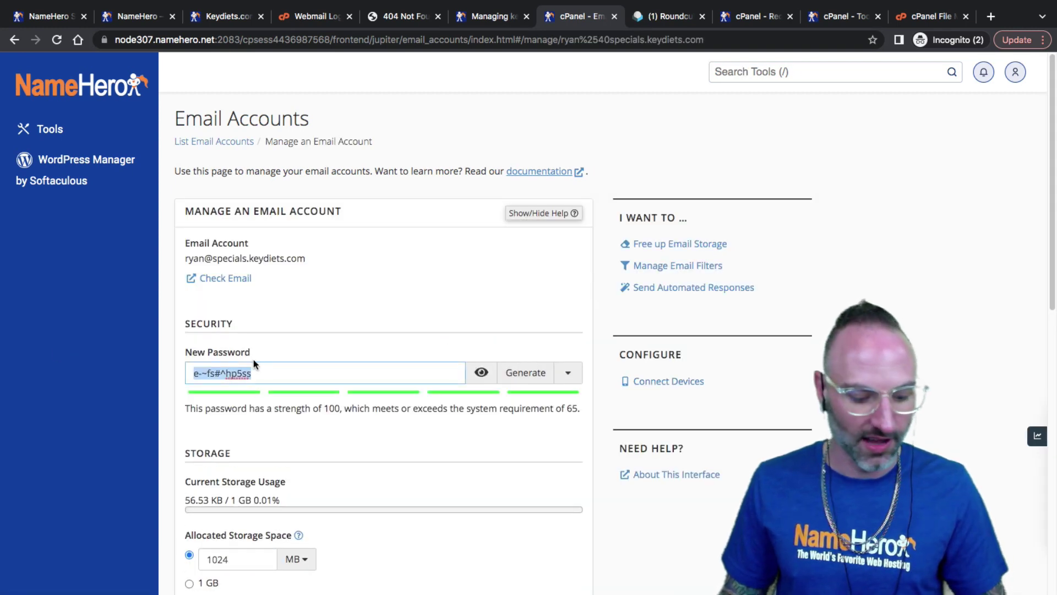
click(514, 372)
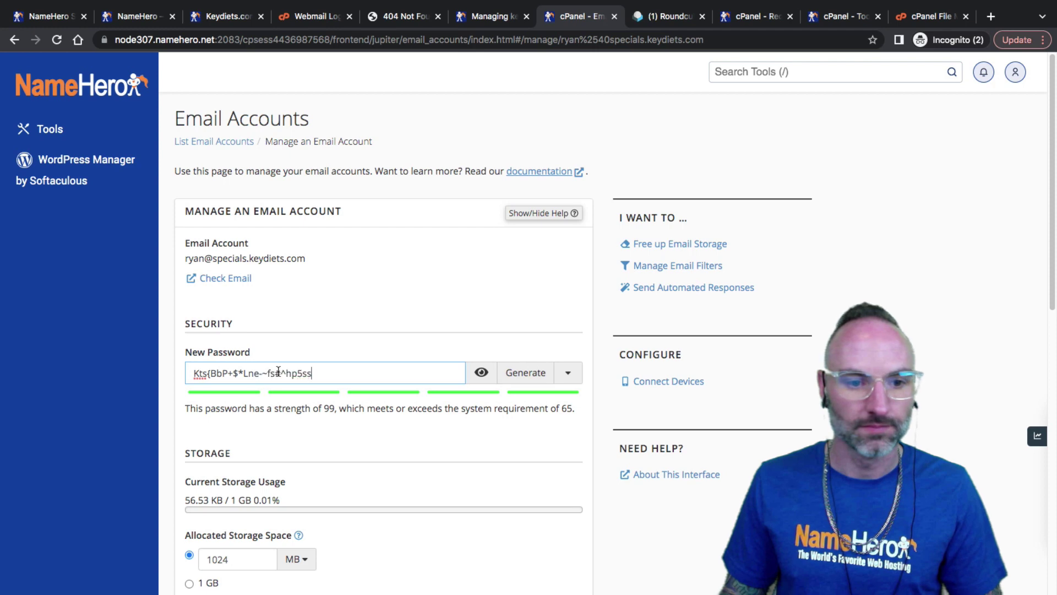
Copy the generated password and save the mailbox's updated email settings
key(ctrl+a)
scroll(276, 421, down, 3)
scroll(210, 509, down, 10)
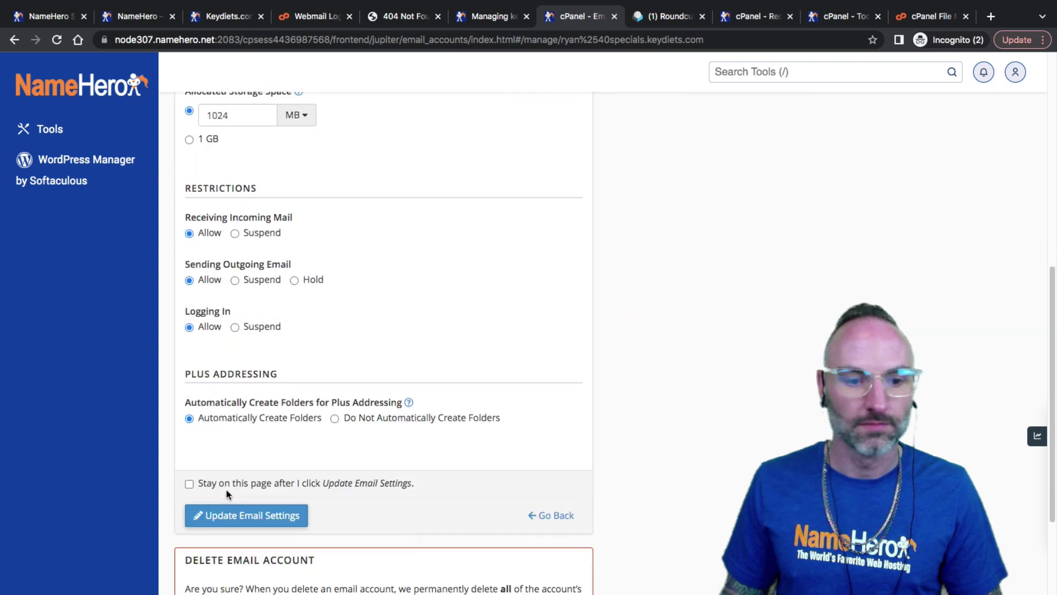
click(242, 375)
click(452, 16)
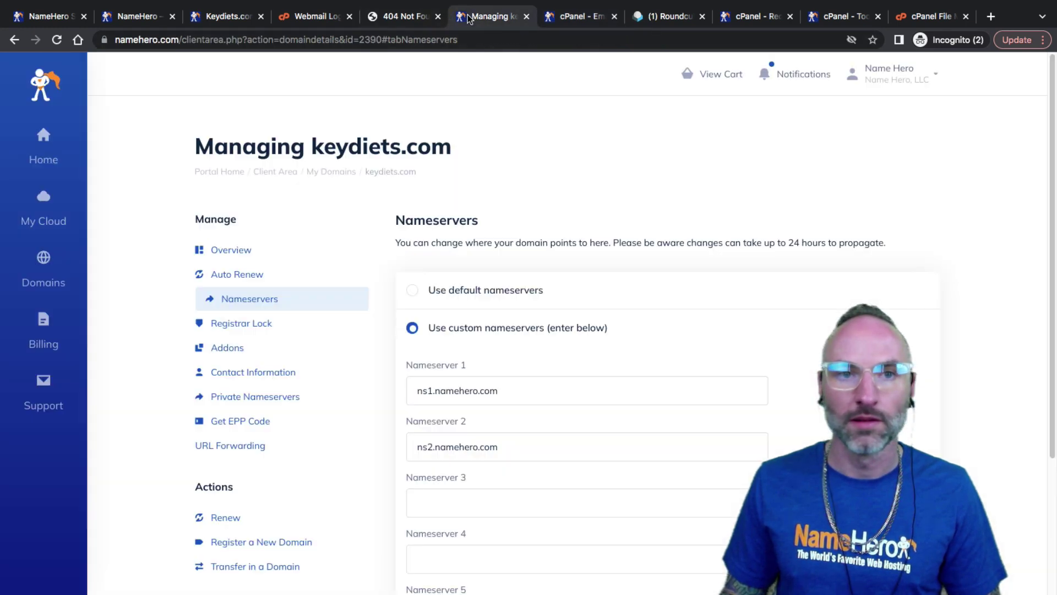
click(317, 17)
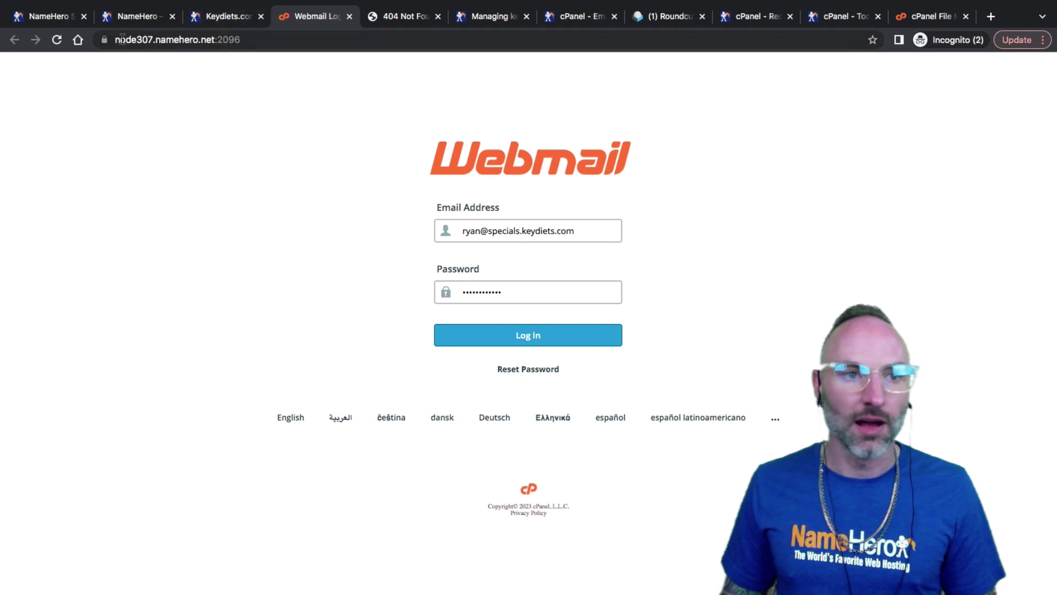
Log in to specials.keydiets.com webmail with the new password replacing the old one
drag(514, 290, 352, 293)
key(ctrl+v)
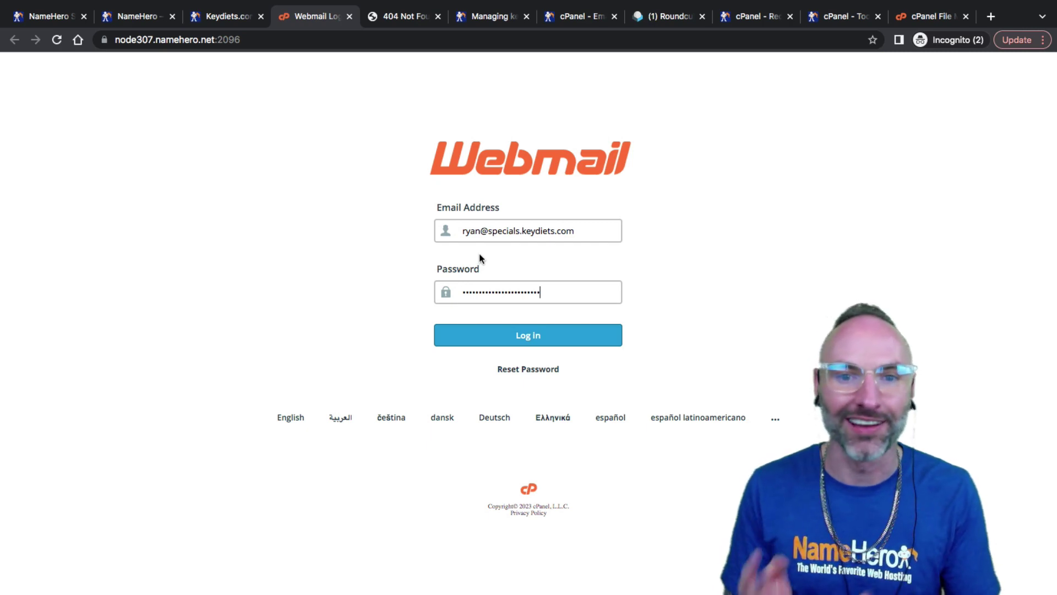
click(488, 339)
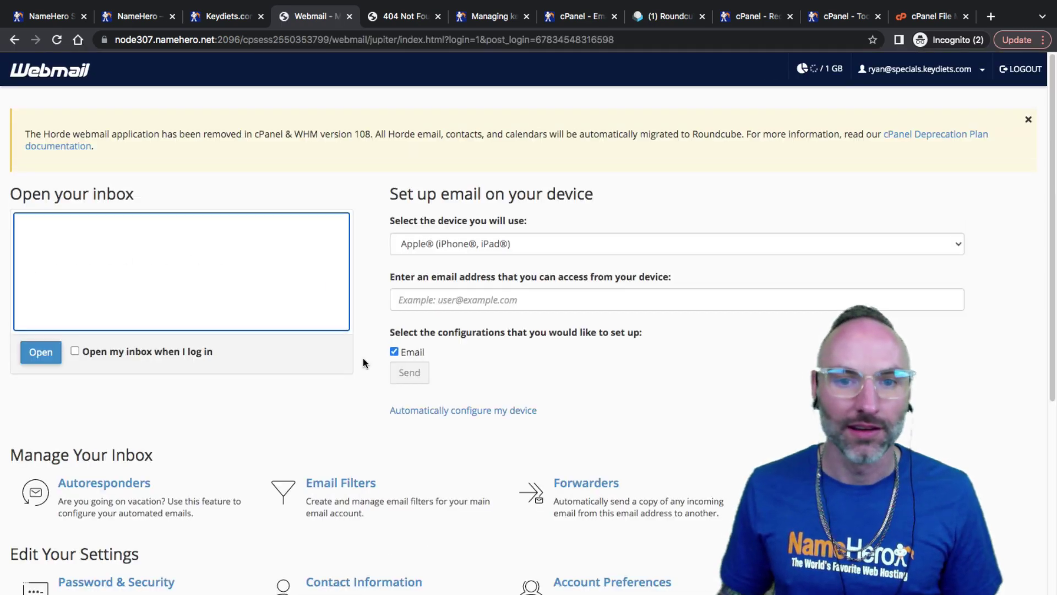
Allow cPanel analytics and open the mailbox inbox in Roundcube
scroll(634, 386, down, 5)
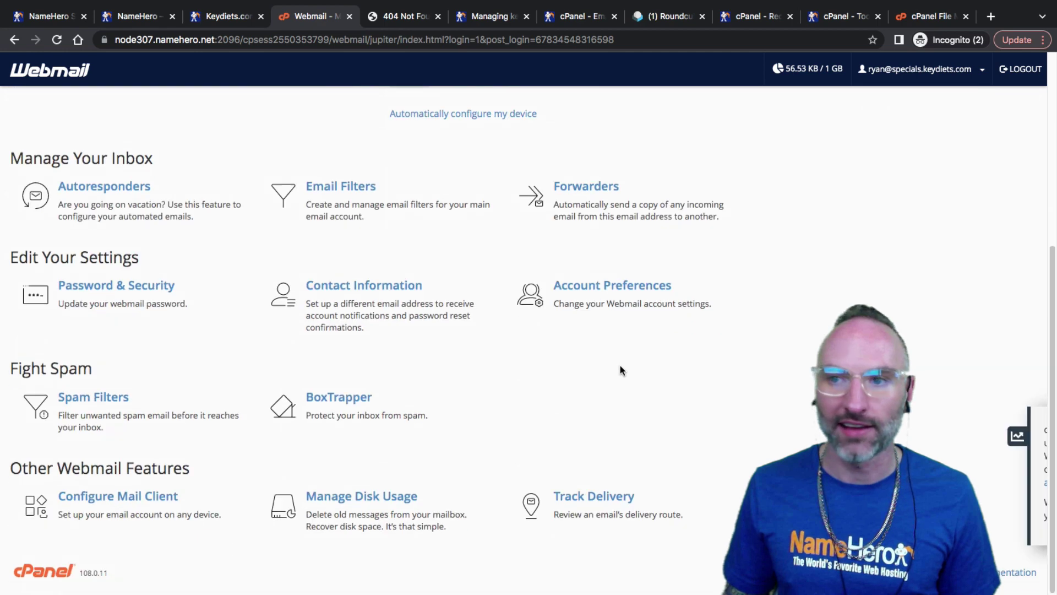
scroll(418, 342, up, 5)
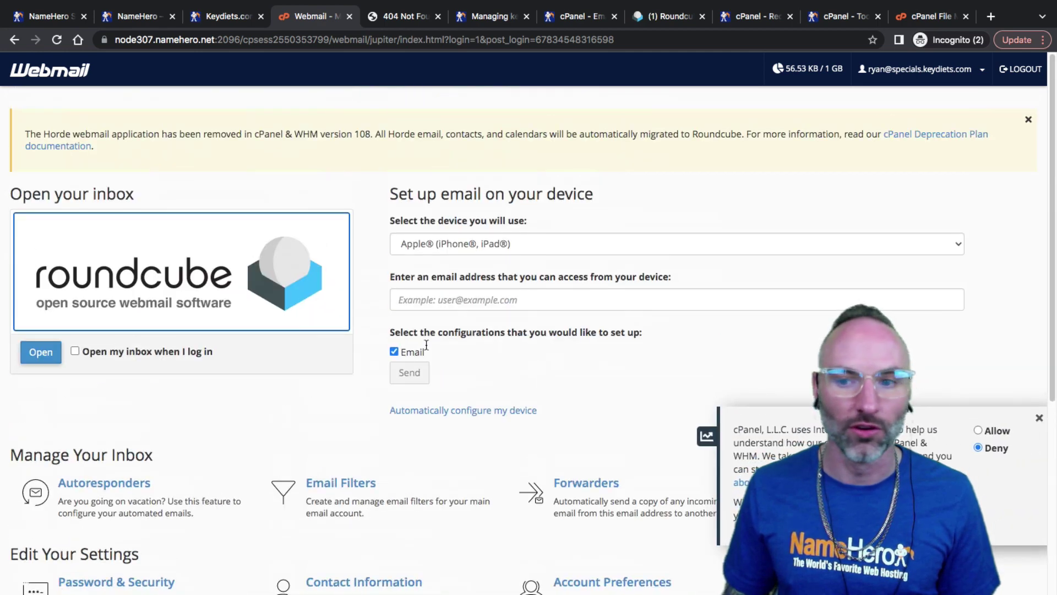
click(996, 430)
click(1039, 417)
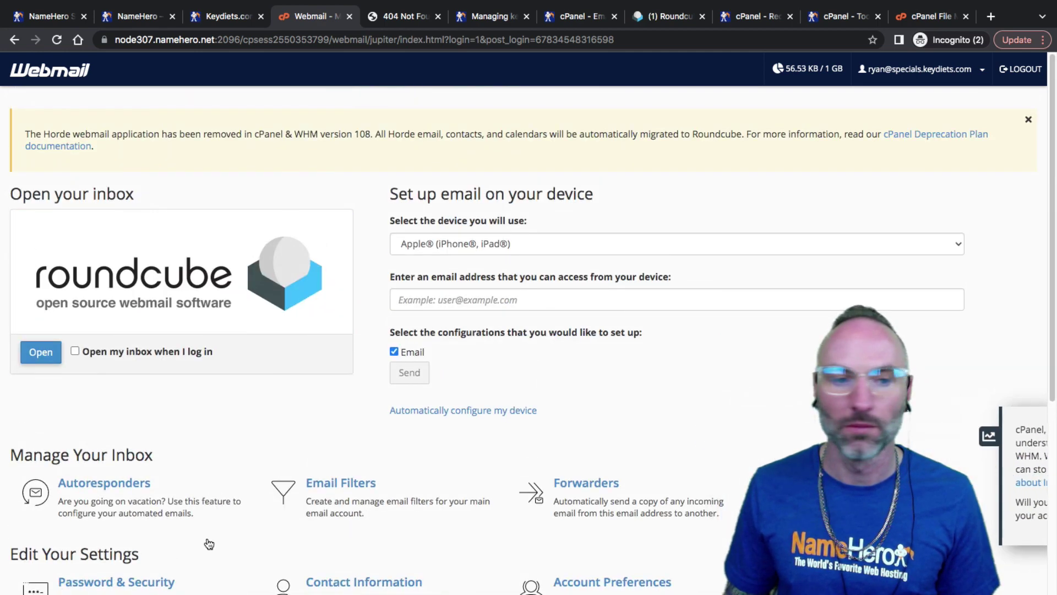
click(35, 353)
Open the Client configuration settings email and review its manual mail settings and attachments
click(326, 123)
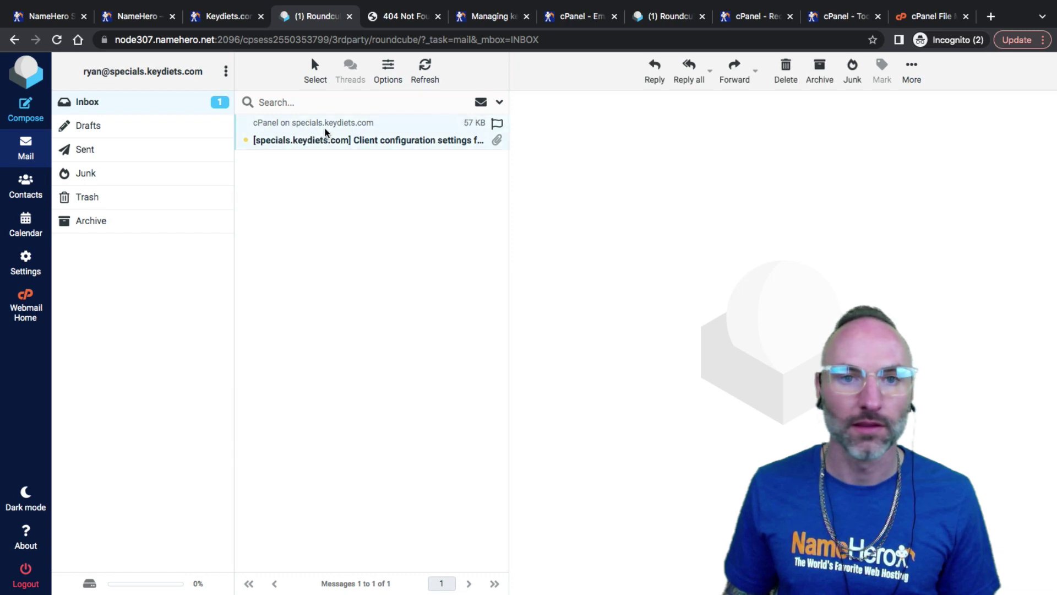
scroll(621, 304, down, 5)
scroll(620, 304, down, 1)
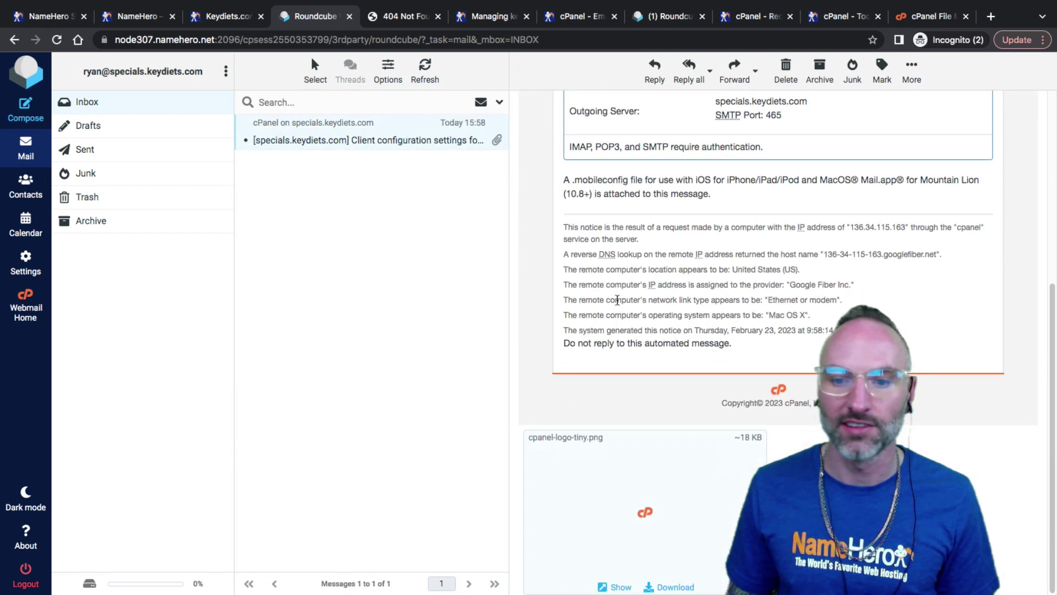
scroll(617, 300, up, 6)
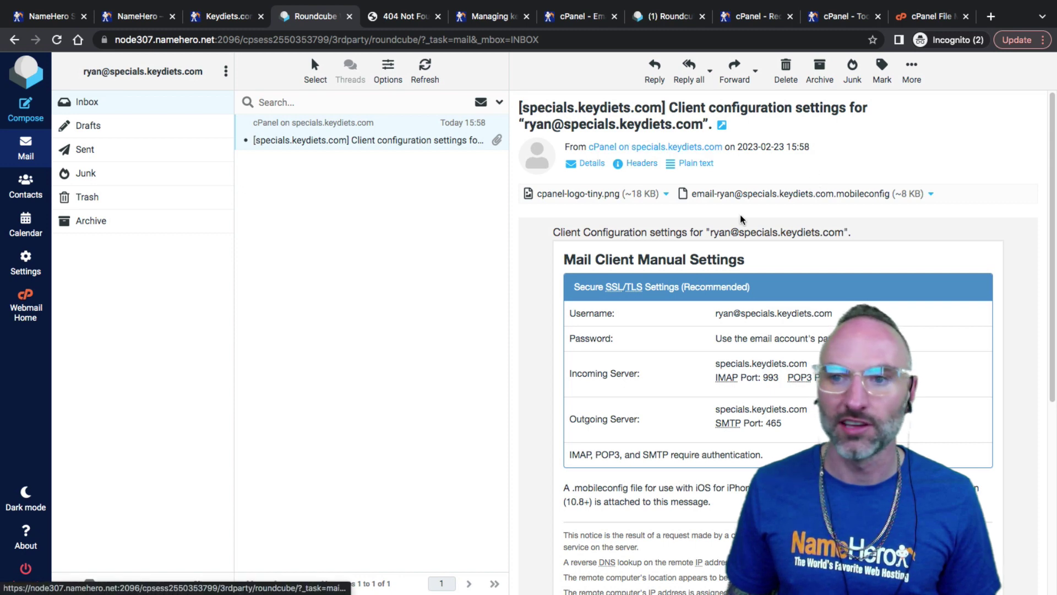
mouse_move(536, 125)
mouse_down()
mouse_move(704, 125)
mouse_move(527, 125)
mouse_up()
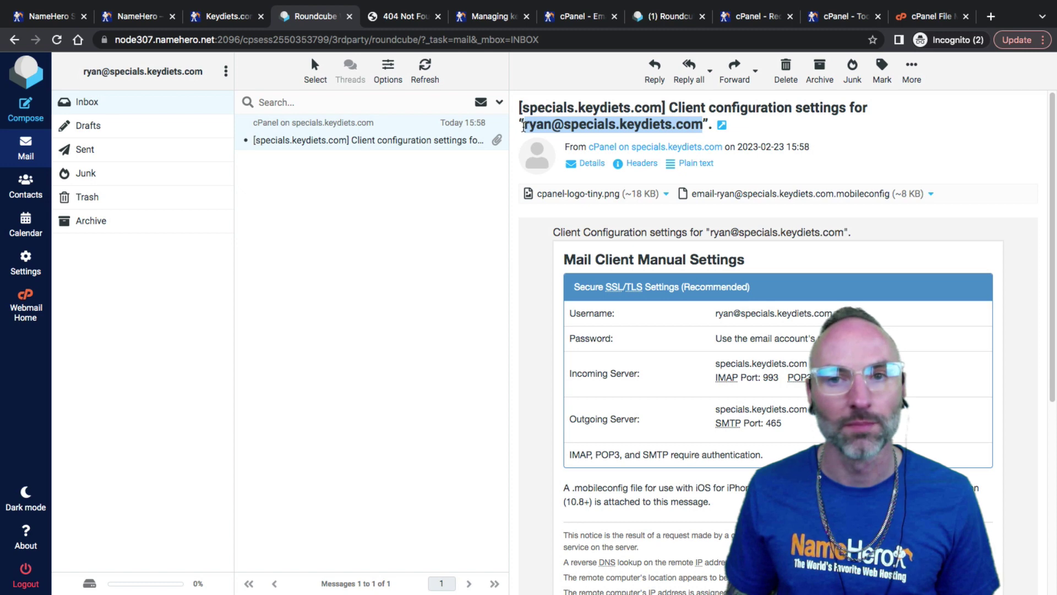
click(524, 126)
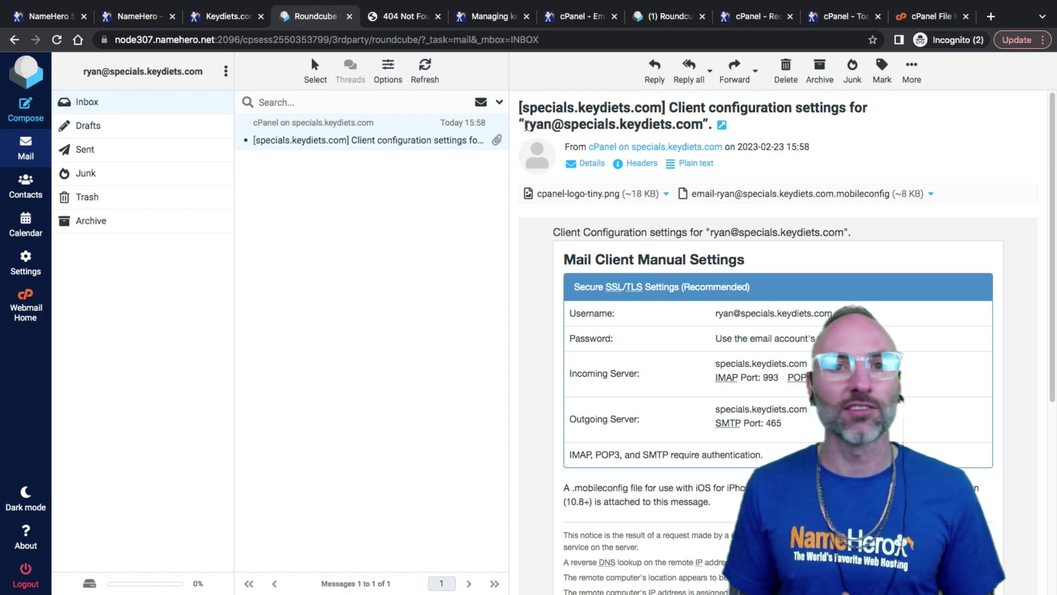